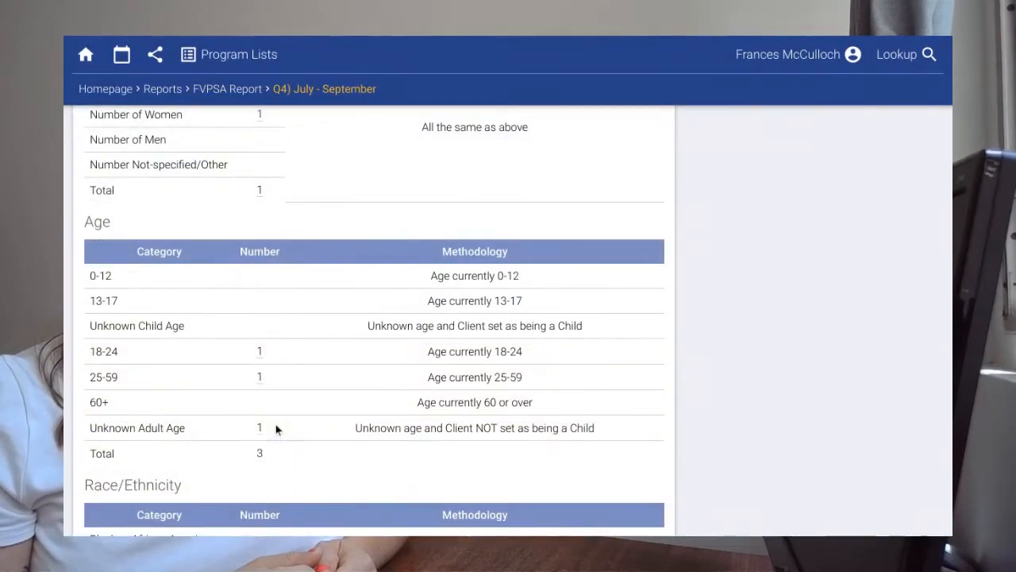
# Scroll the sample preview, then finish the service name '…dvocacy' with abbreviation 'Employment Adv'.
pyautogui.scroll(-5, 274, 425)
pyautogui.scroll(-3, 272, 424)
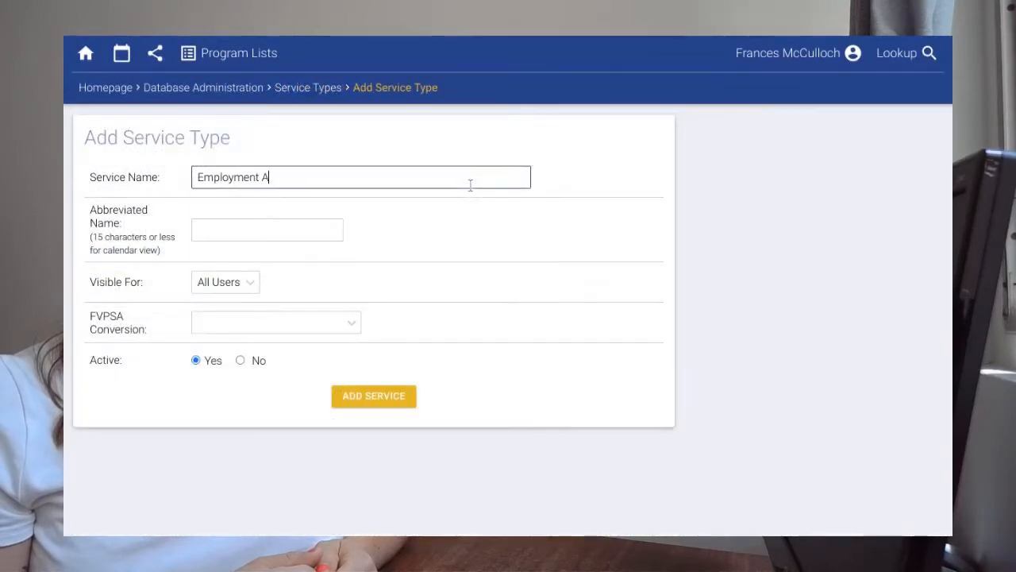
pyautogui.write('dvocacy')
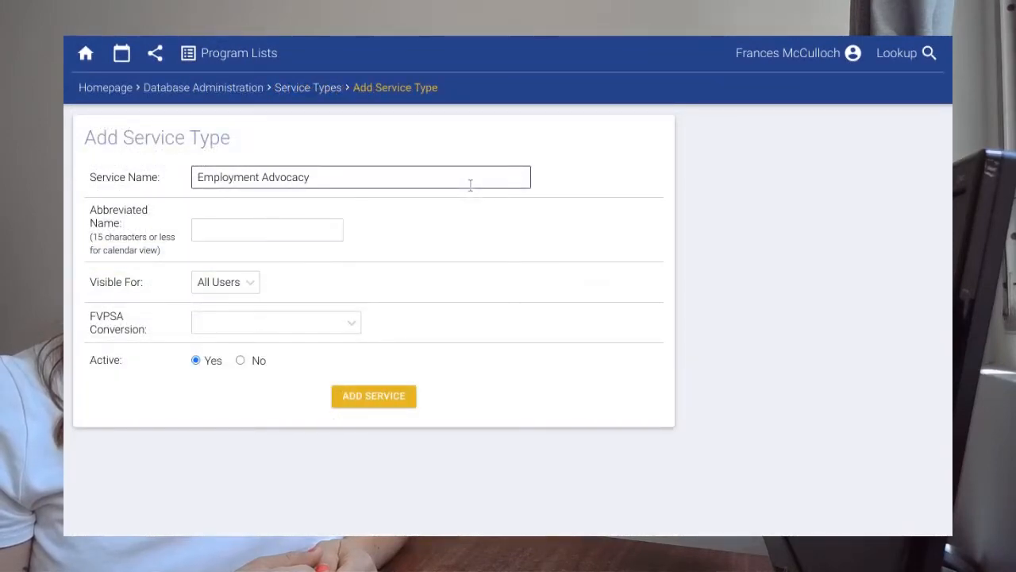
pyautogui.press('Tab')
pyautogui.write('Employment Adv')
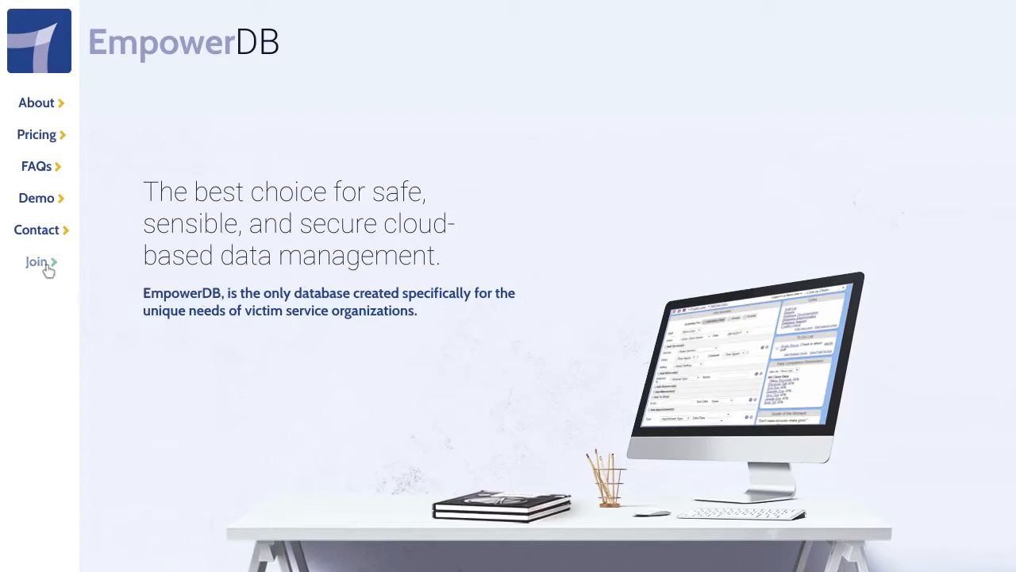
# Start a new EmpowerDB signup on the Single Use: Free plan.
pyautogui.click(46, 266)
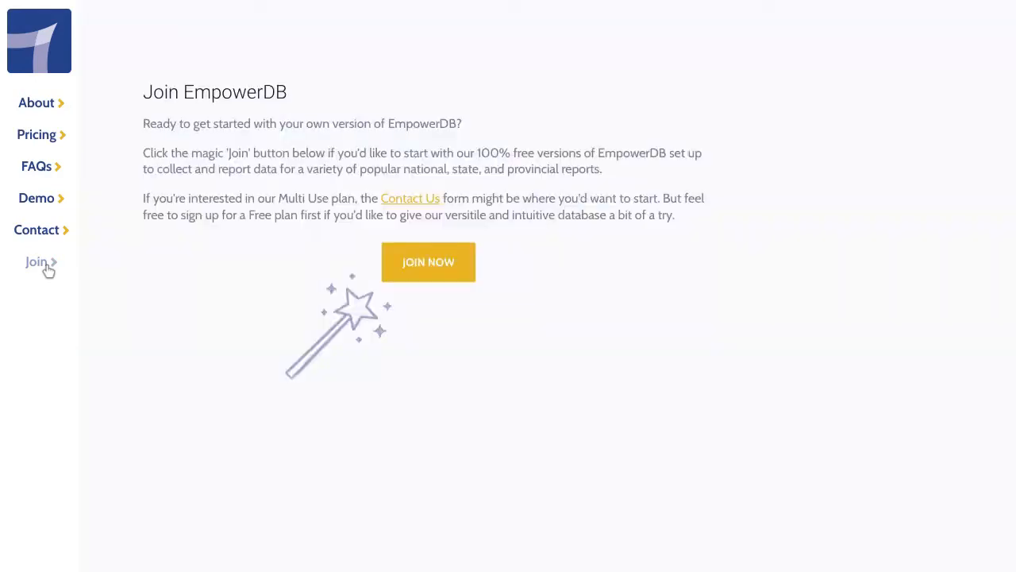
pyautogui.click(416, 270)
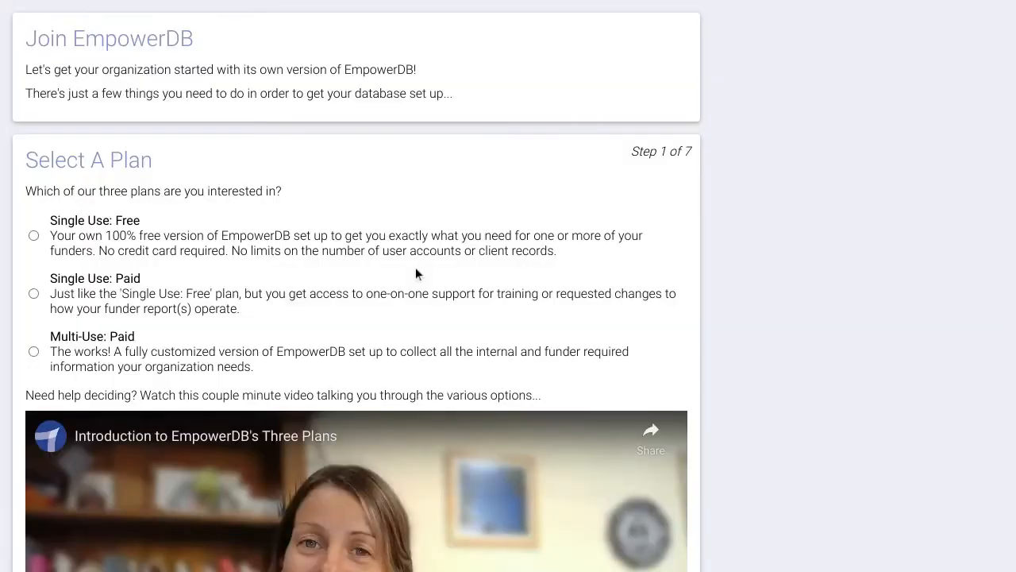
pyautogui.click(135, 248)
# Select the FVPSA Progress Report template.
pyautogui.scroll(-4, 336, 277)
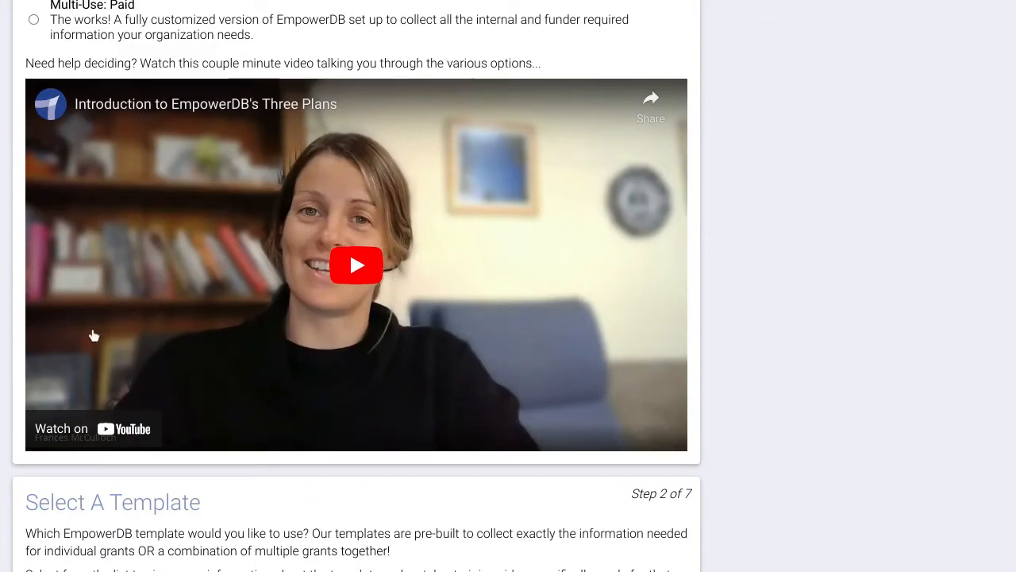
pyautogui.scroll(-2, 445, 342)
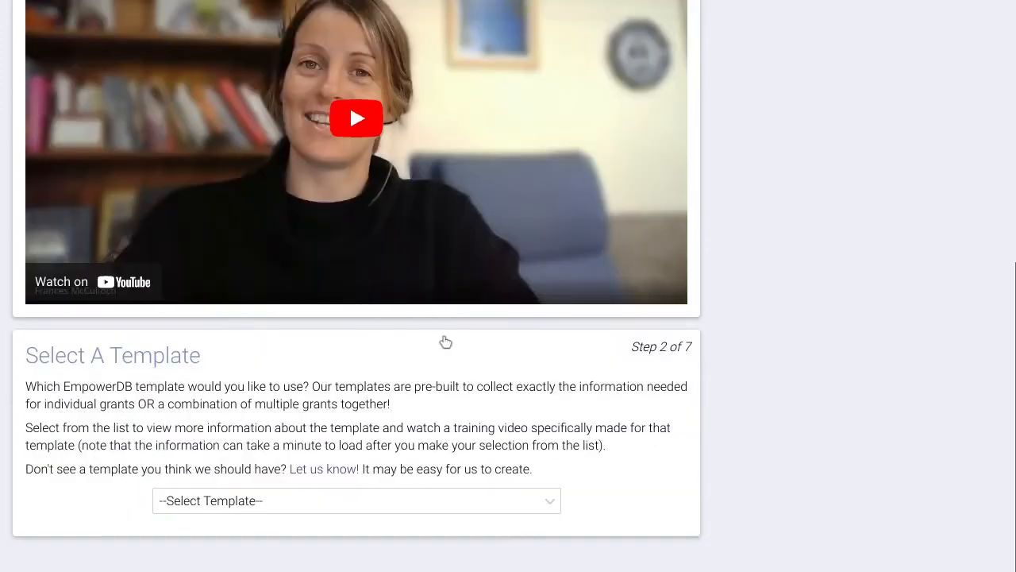
pyautogui.click(379, 503)
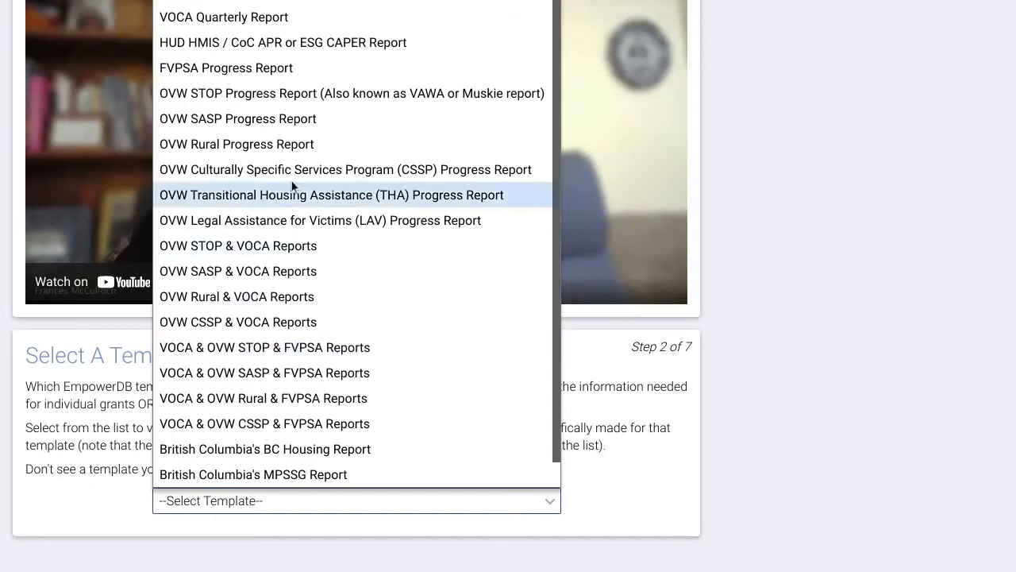
pyautogui.click(266, 72)
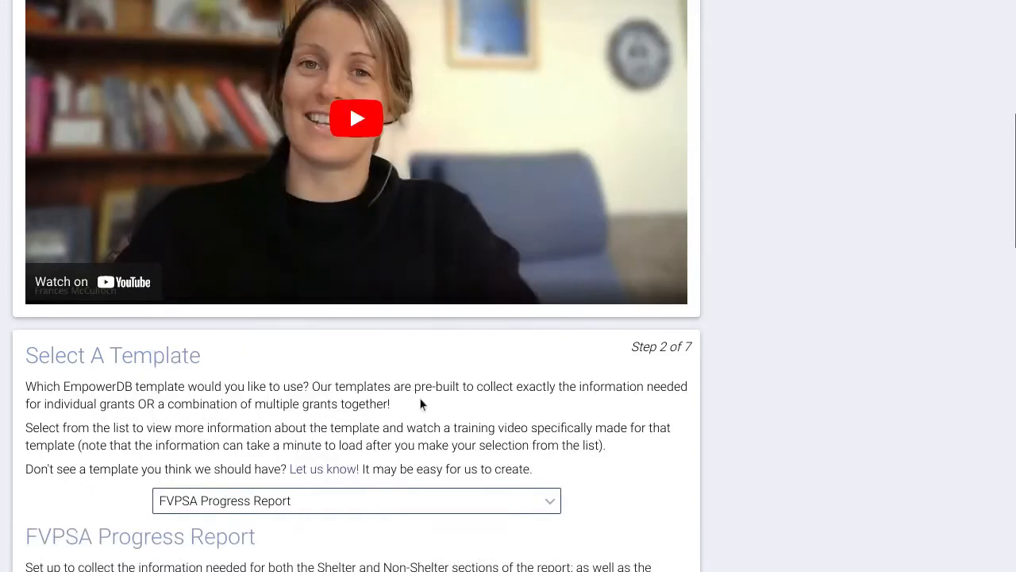
pyautogui.scroll(-1, 419, 402)
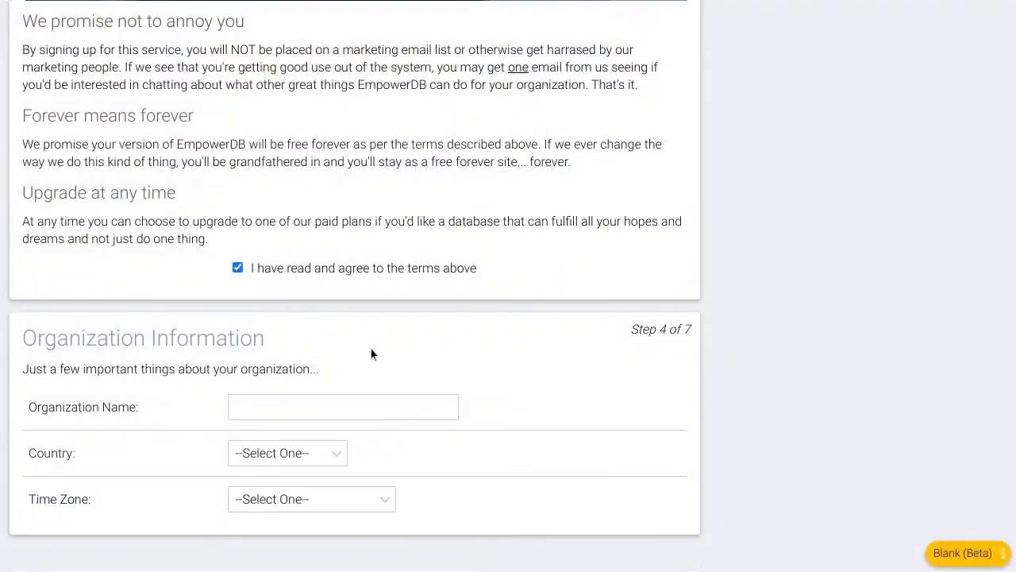
# Request a database for 'A New Place' in the United States with the administrator's details.
pyautogui.click(371, 408)
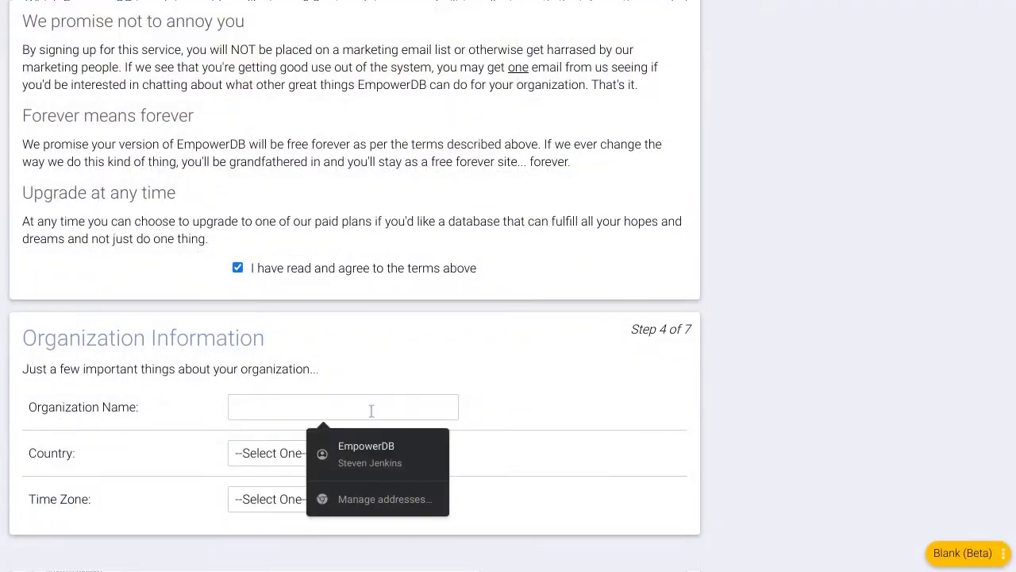
pyautogui.write('A New Place')
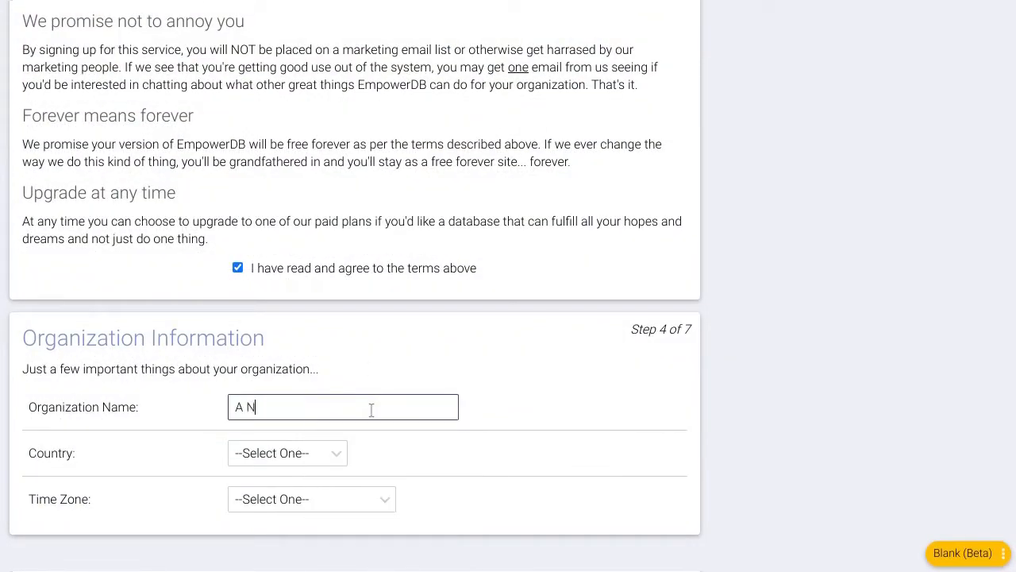
pyautogui.press('Tab')
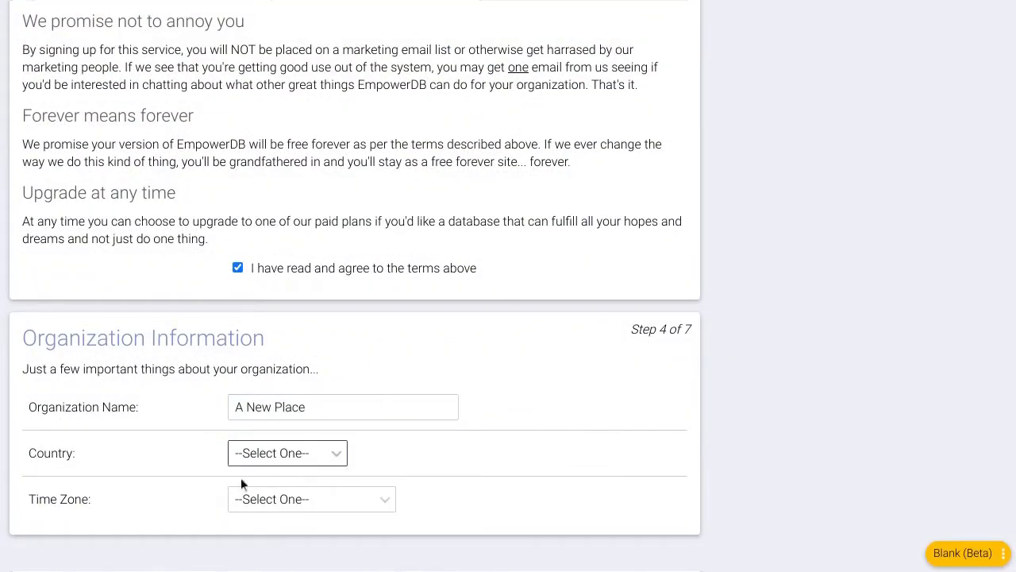
pyautogui.click(248, 454)
pyautogui.click(265, 505)
pyautogui.click(268, 509)
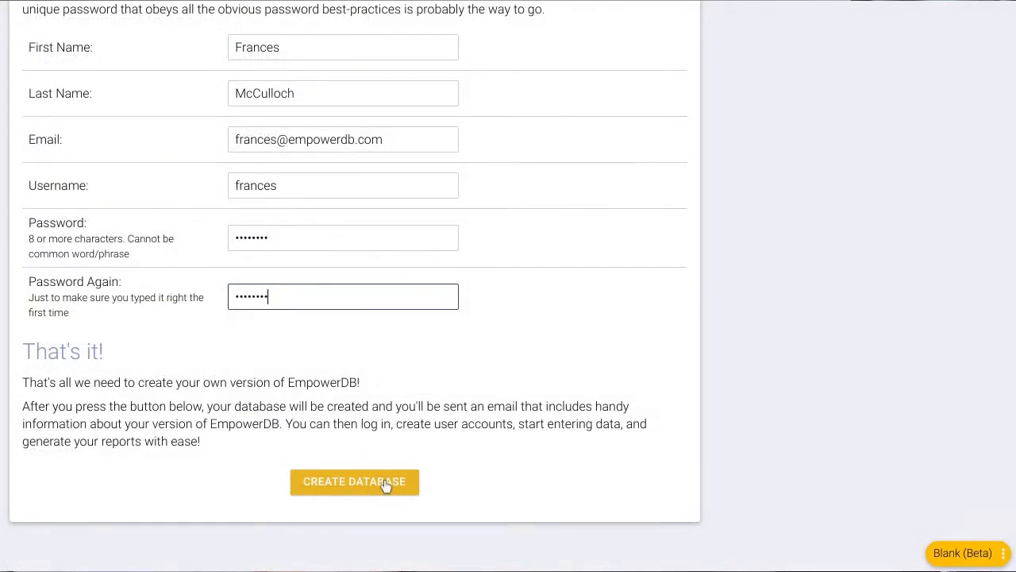
pyautogui.click(385, 481)
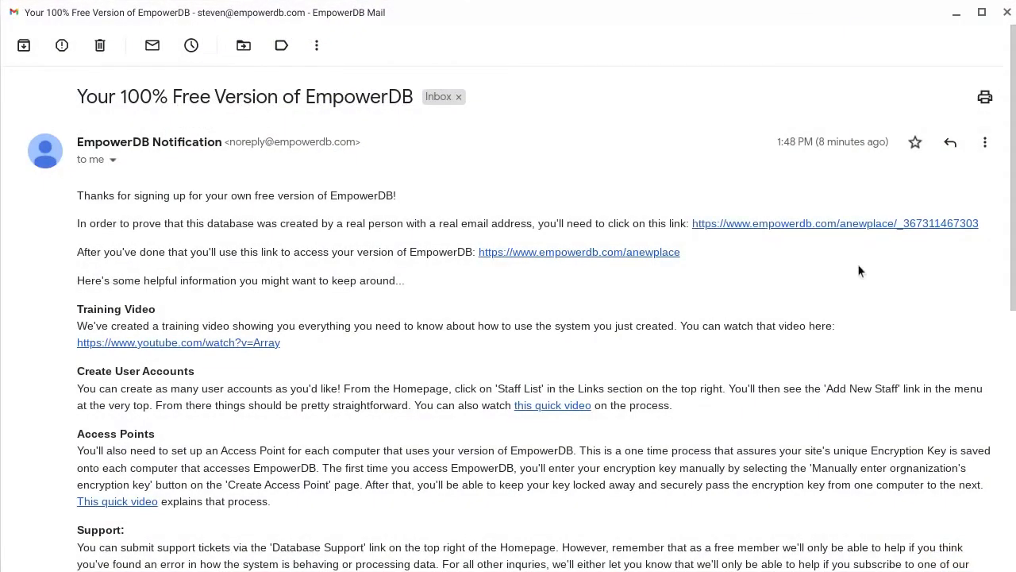
# Verify the account from the email and open empowerdb.com/anewplace.
pyautogui.click(848, 226)
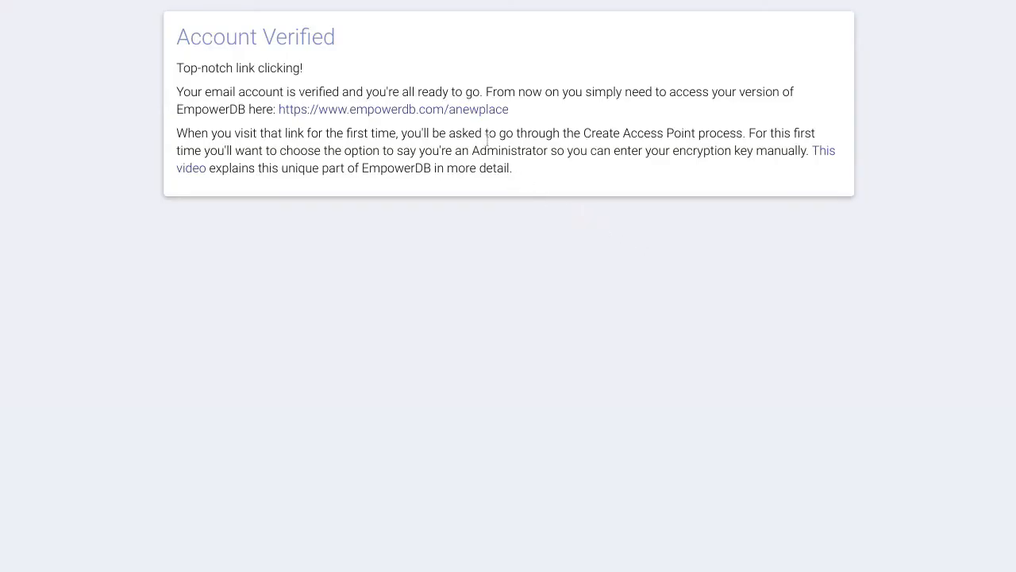
pyautogui.click(465, 115)
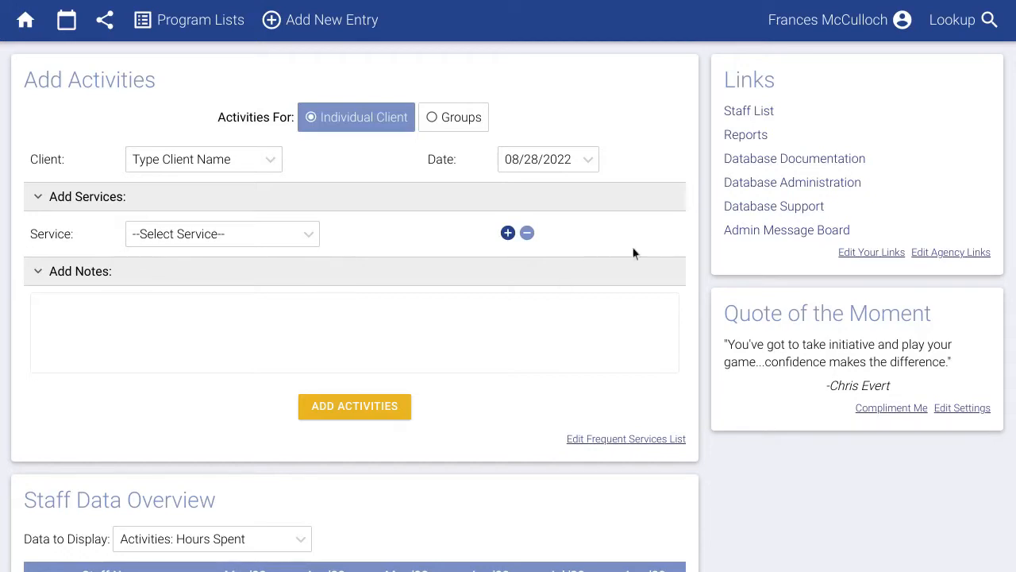
# Add a staff member with Hotline, Shelter, Non-Shelter, Client Surveys and Events access.
pyautogui.click(763, 117)
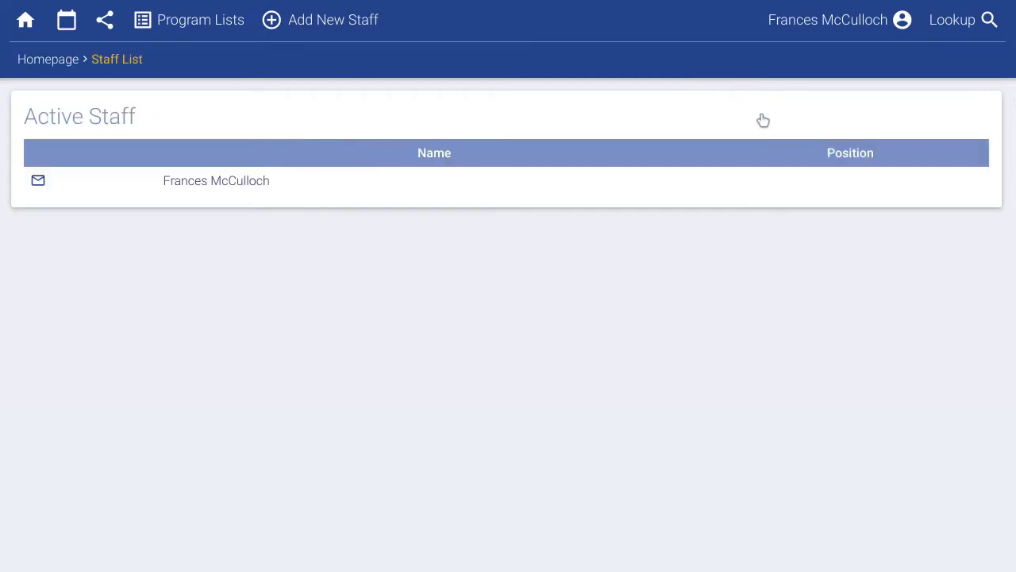
pyautogui.click(347, 25)
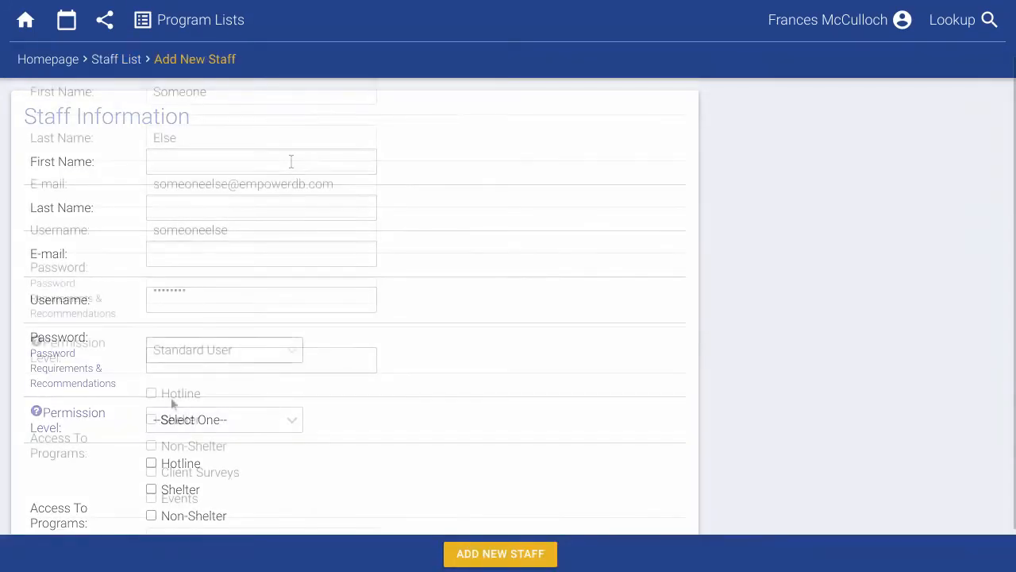
pyautogui.click(171, 394)
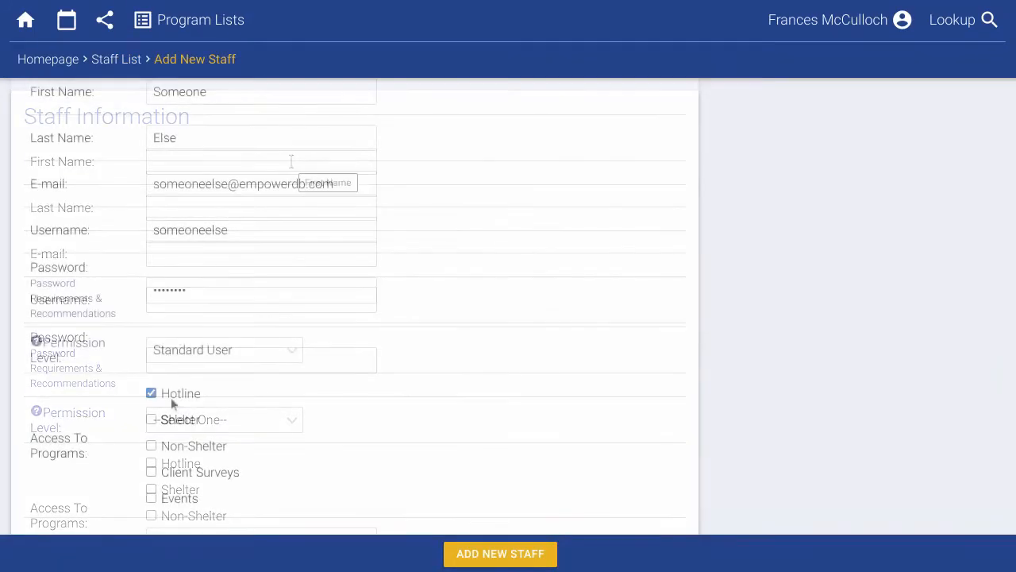
pyautogui.click(175, 421)
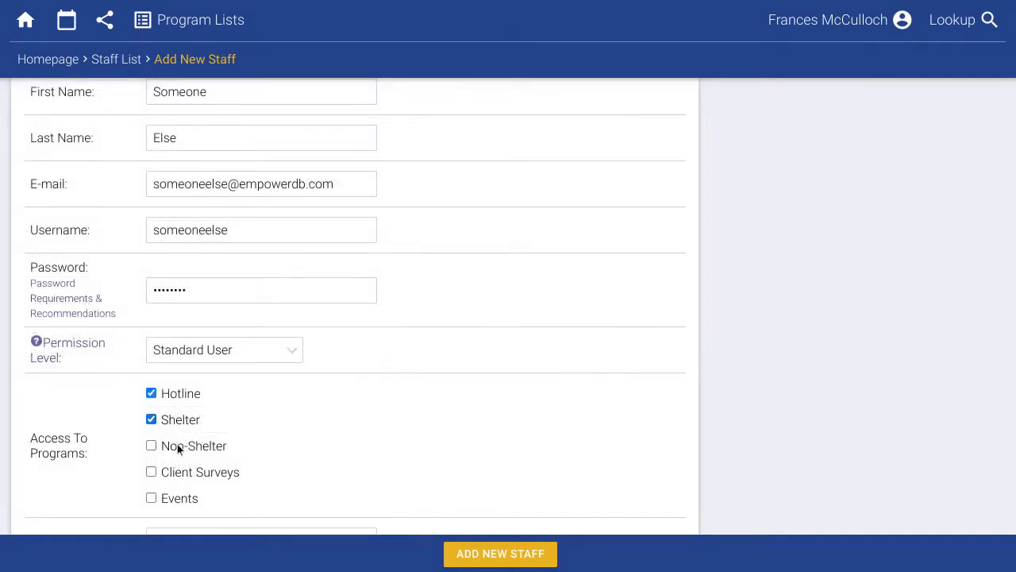
pyautogui.click(178, 446)
pyautogui.click(182, 472)
pyautogui.click(184, 496)
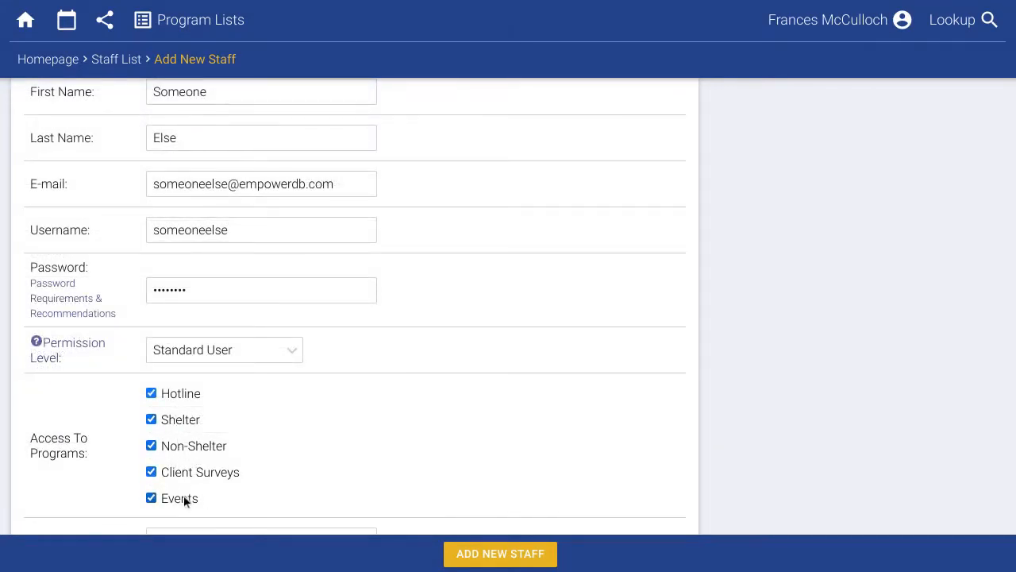
pyautogui.click(493, 555)
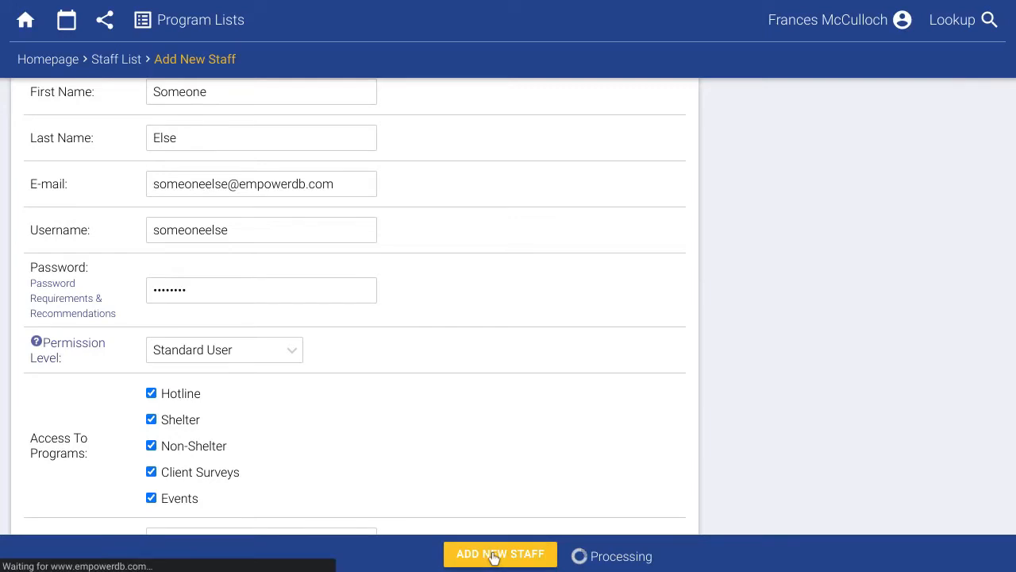
pyautogui.click(118, 59)
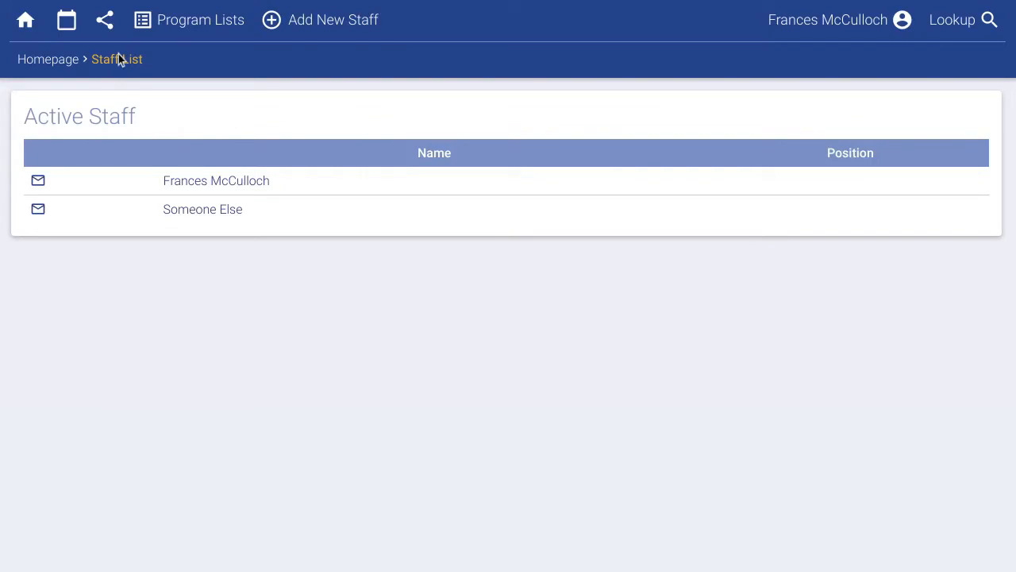
# Return to the database home page through the Homepage breadcrumb.
pyautogui.click(55, 61)
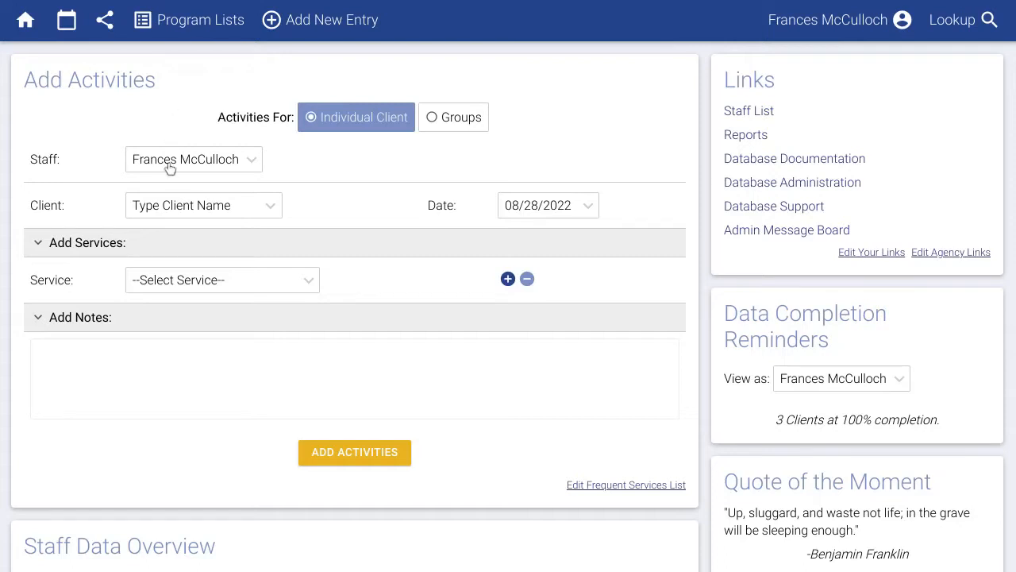
# Pick the client from recent clients and set the activity date to 08/25/2022.
pyautogui.click(174, 204)
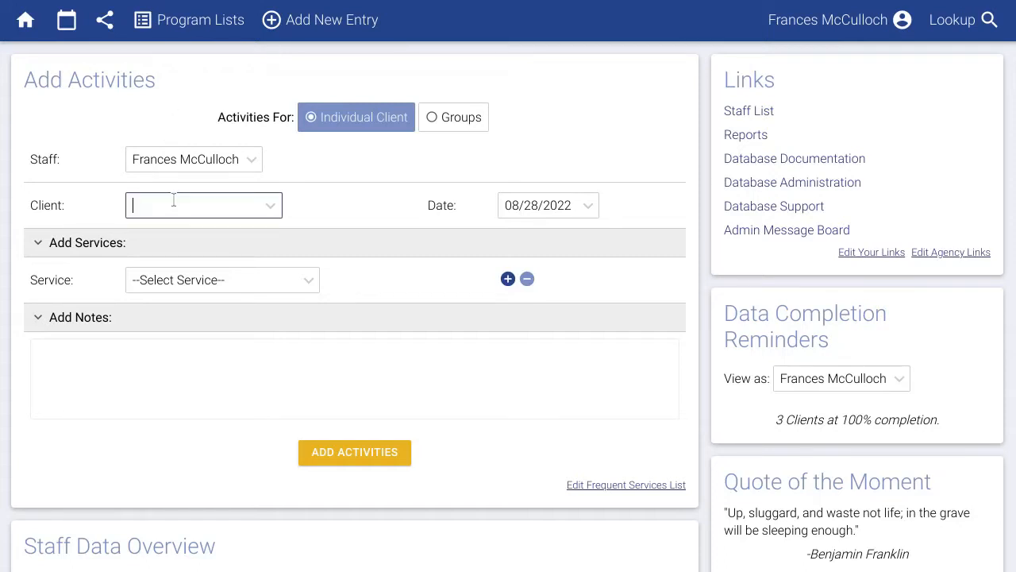
pyautogui.write('sand')
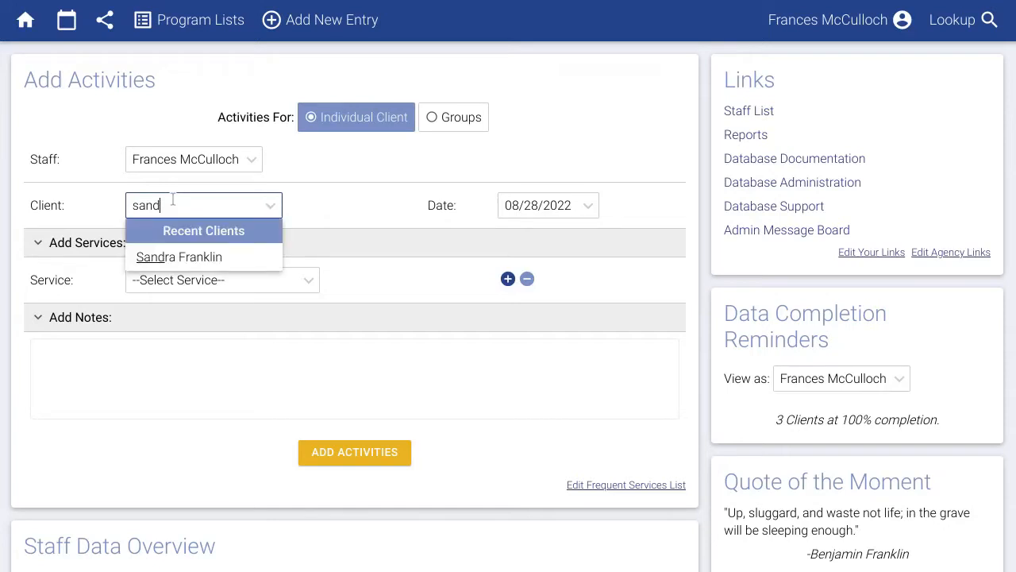
pyautogui.click(189, 256)
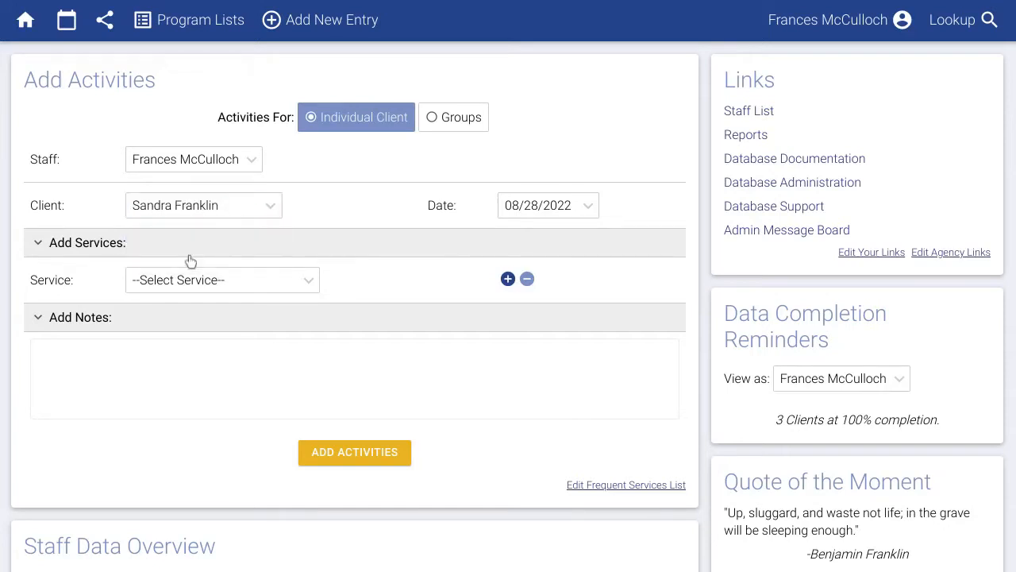
pyautogui.click(552, 208)
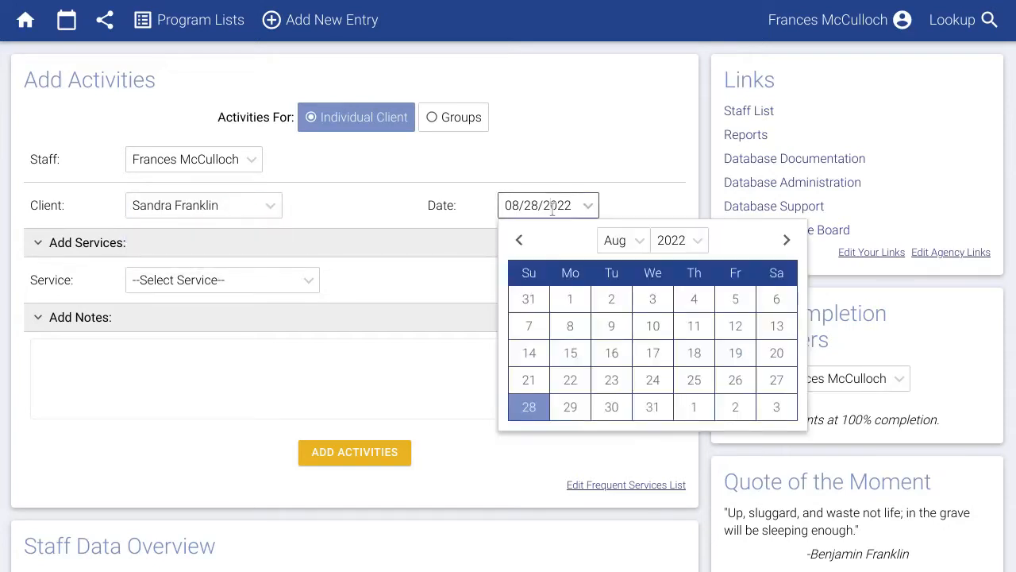
pyautogui.click(695, 383)
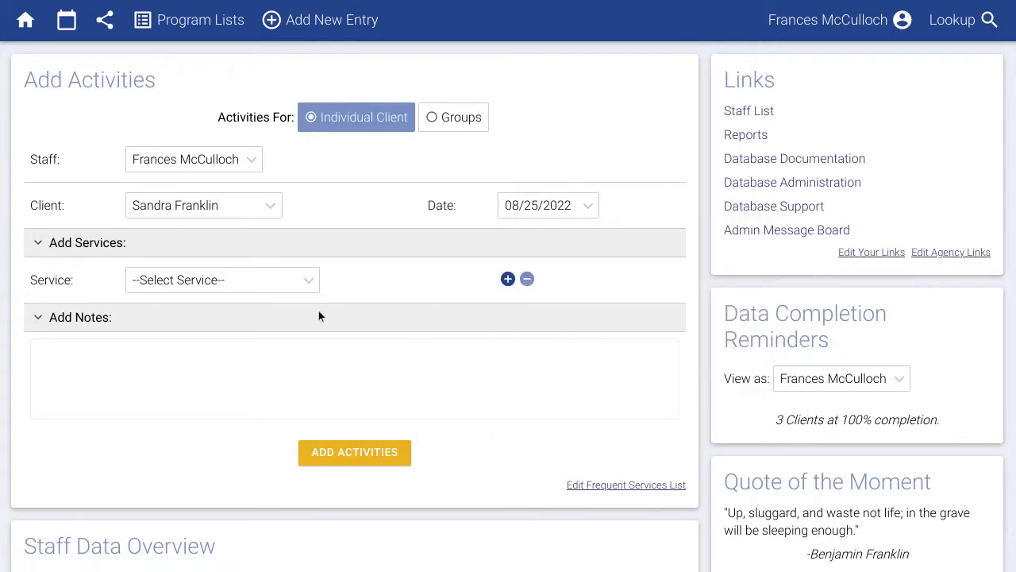
# Add Individual Counseling, Crisis Intervention and Medical Accompaniment as the services.
pyautogui.click(276, 287)
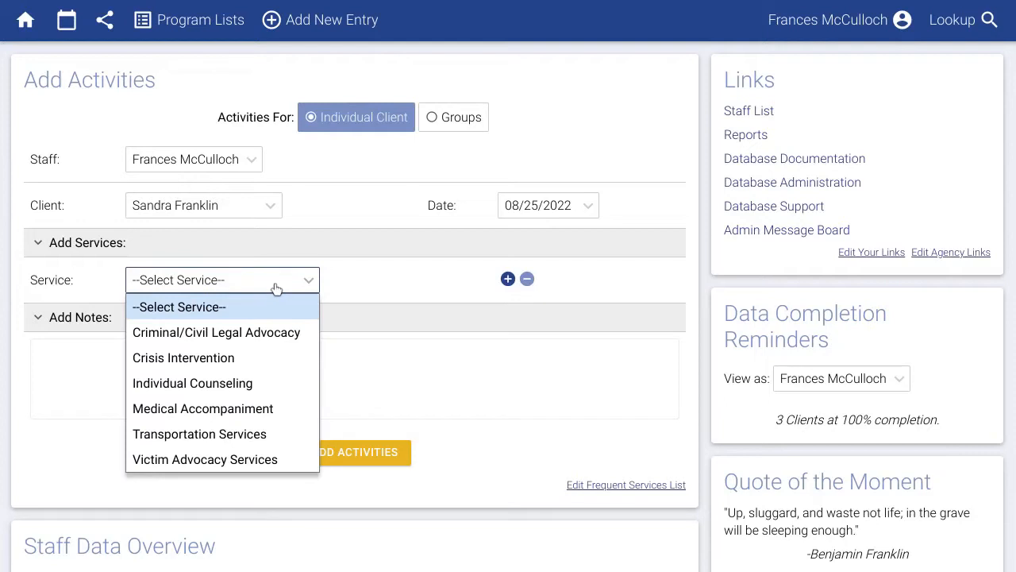
pyautogui.click(229, 383)
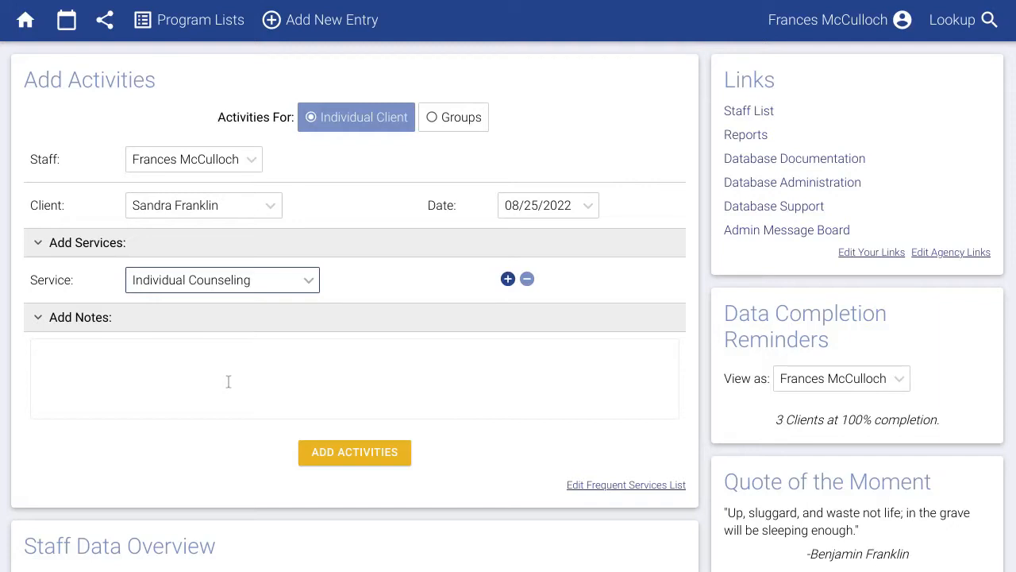
pyautogui.click(507, 280)
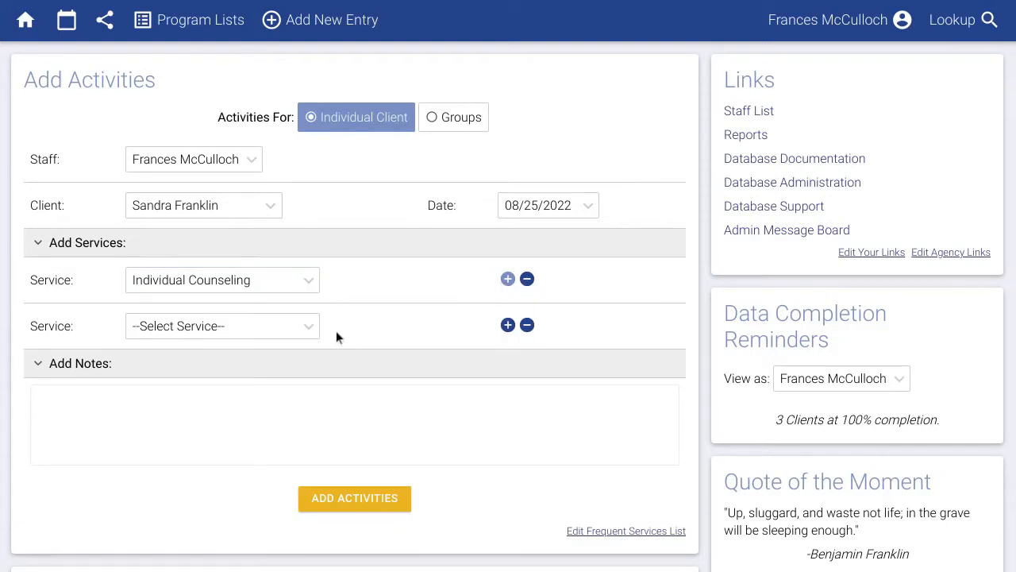
pyautogui.click(284, 332)
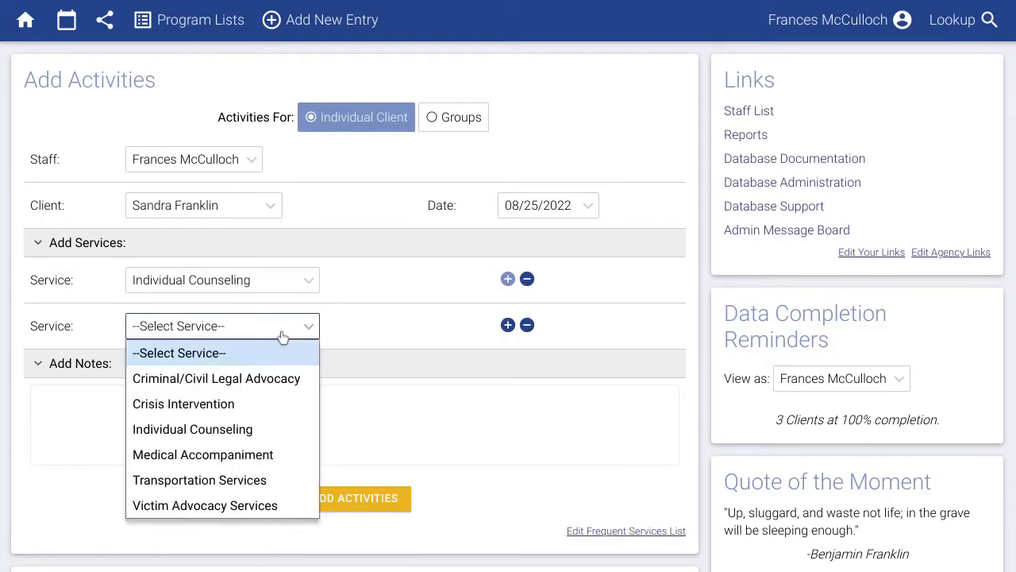
pyautogui.click(213, 403)
pyautogui.click(507, 325)
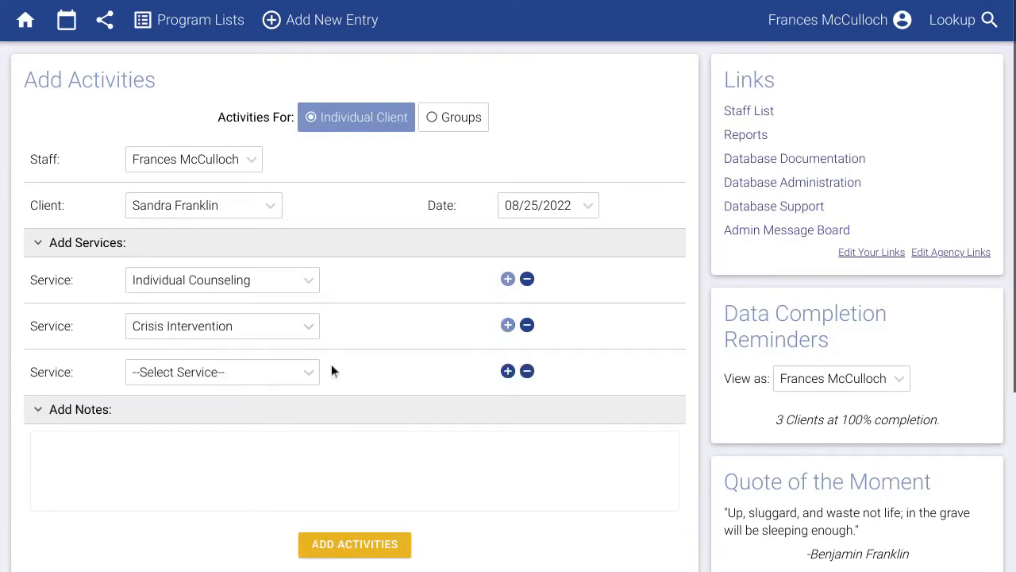
pyautogui.click(288, 378)
pyautogui.click(203, 500)
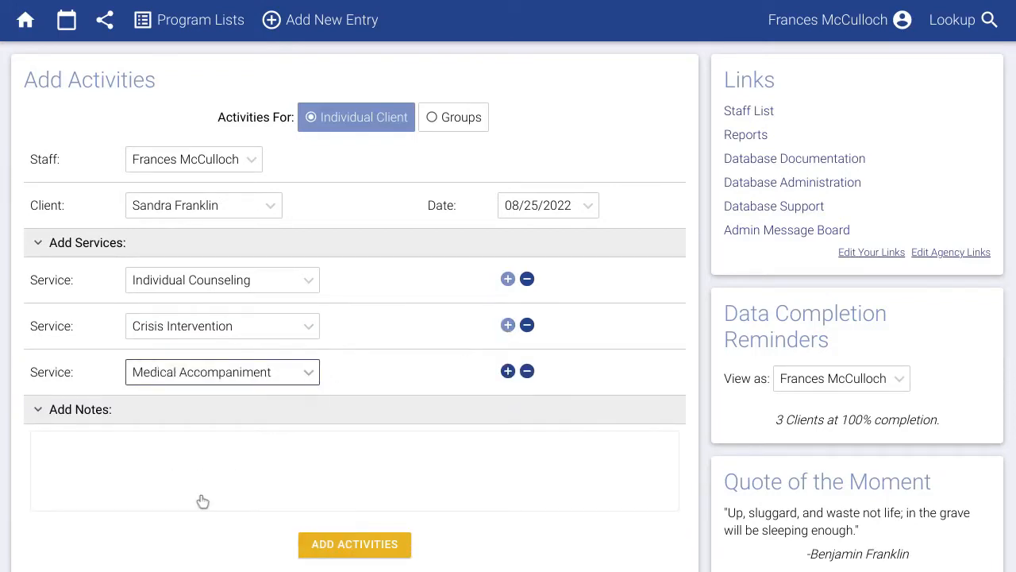
# Write a short session note about meeting the client and save the activities.
pyautogui.click(201, 497)
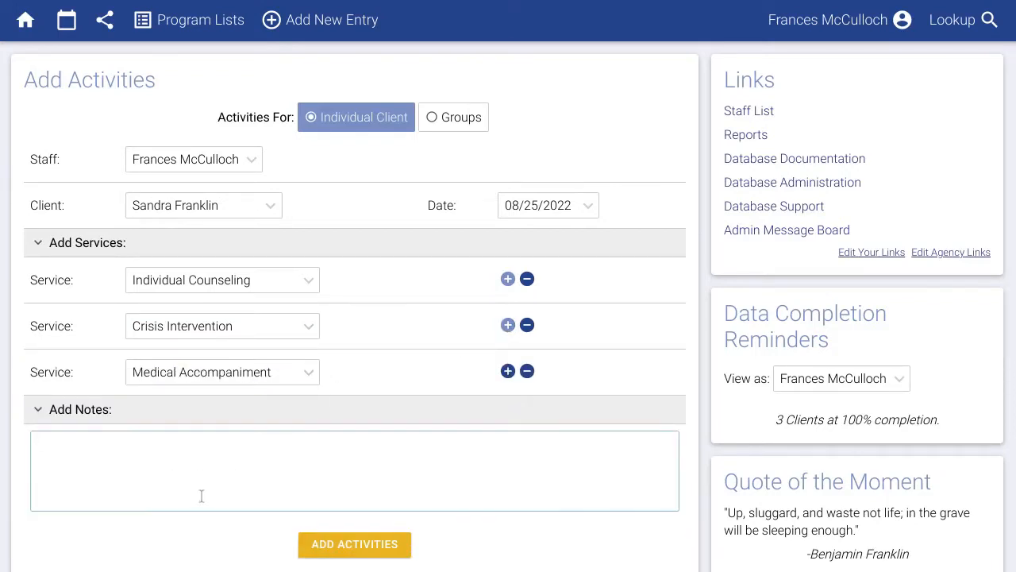
pyautogui.write('Met with Sandra today about.....')
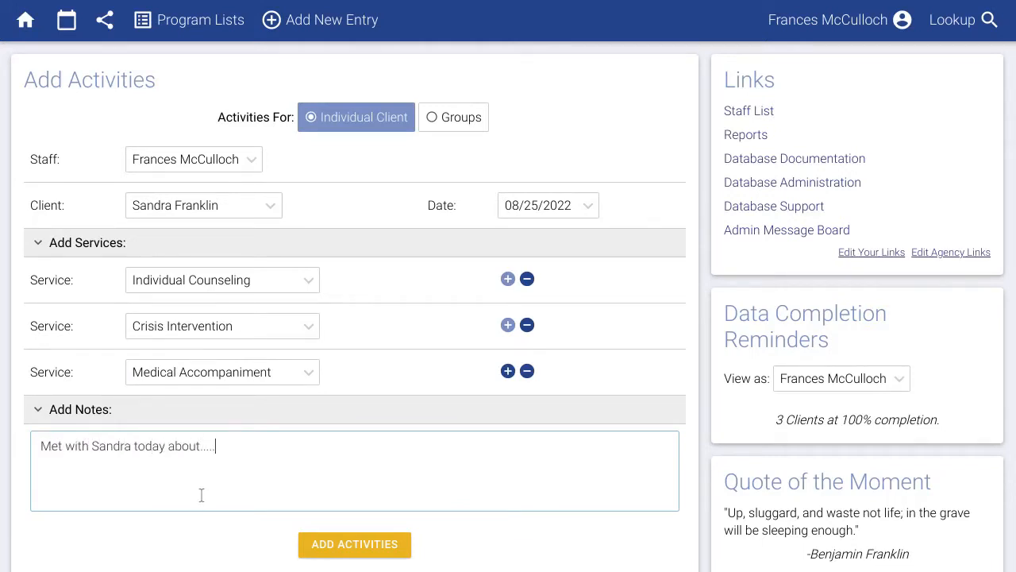
pyautogui.click(343, 550)
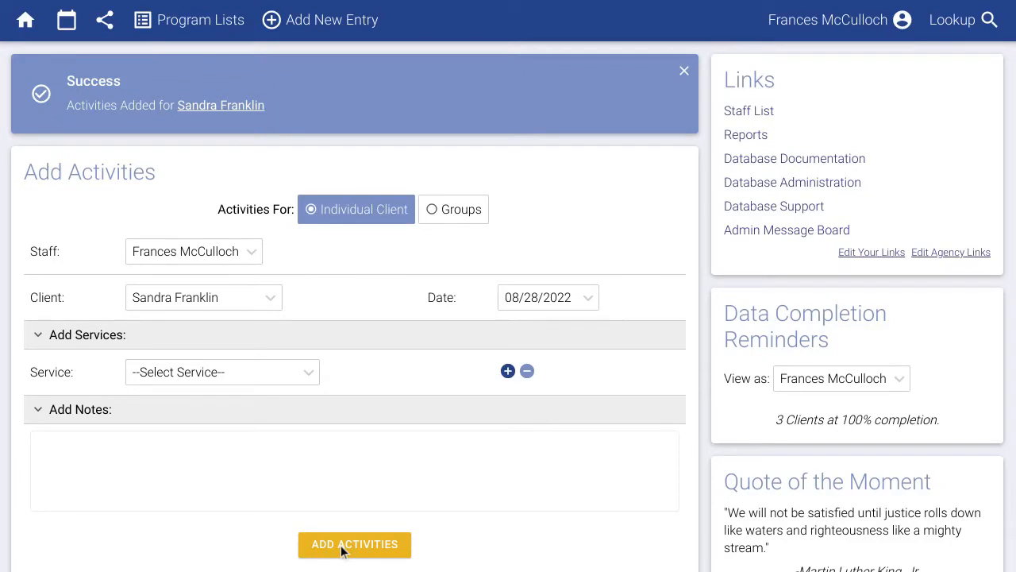
# Log a Group Counseling/Support Group activity and add three client attendees.
pyautogui.click(457, 216)
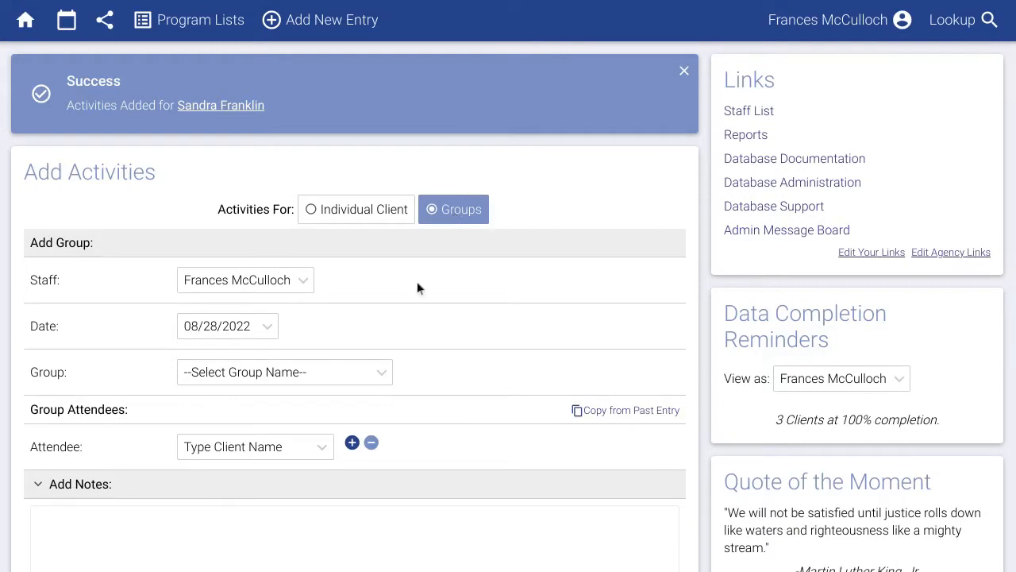
pyautogui.click(331, 381)
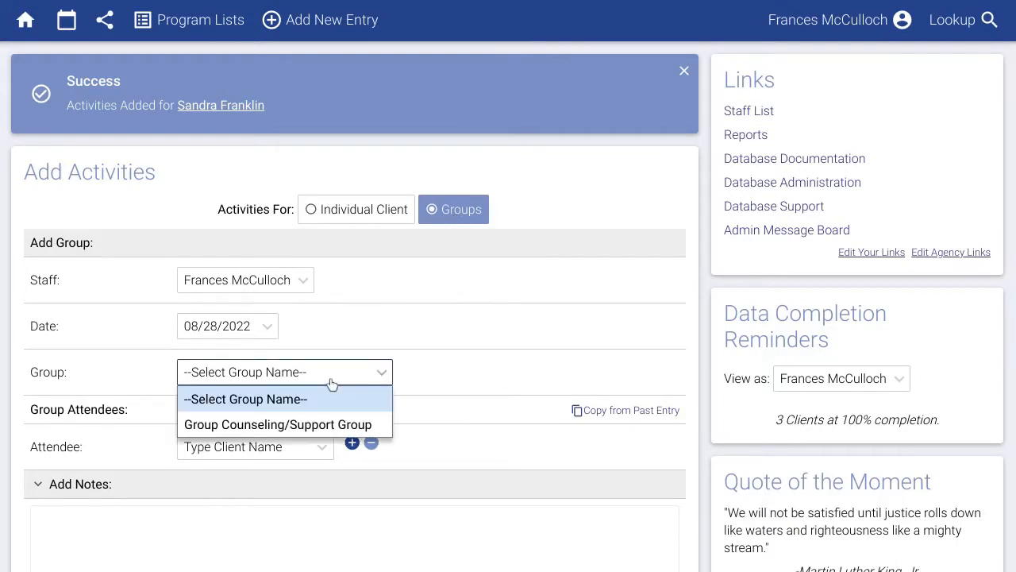
pyautogui.click(290, 424)
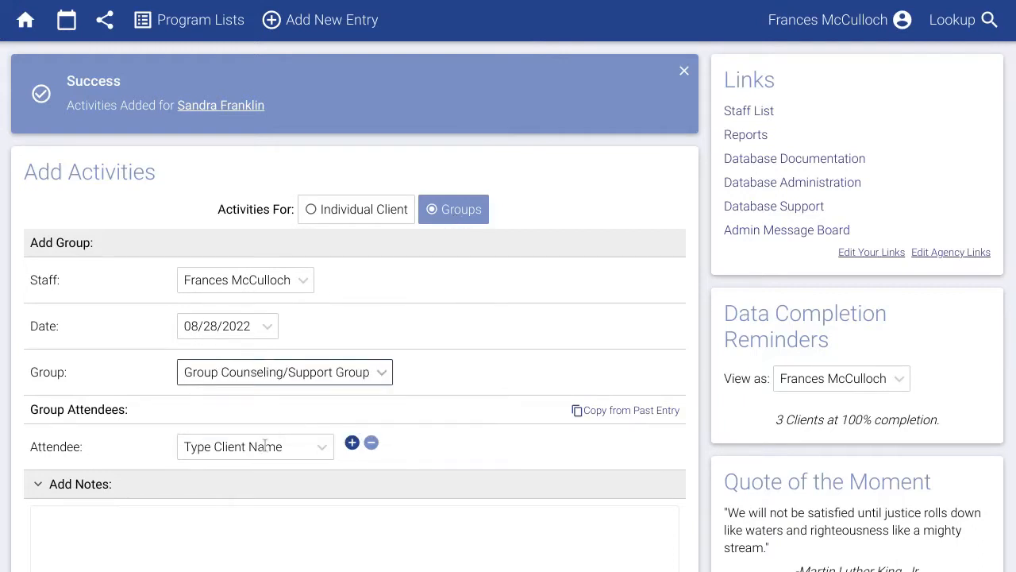
pyautogui.click(268, 443)
pyautogui.write('sand')
pyautogui.click(303, 419)
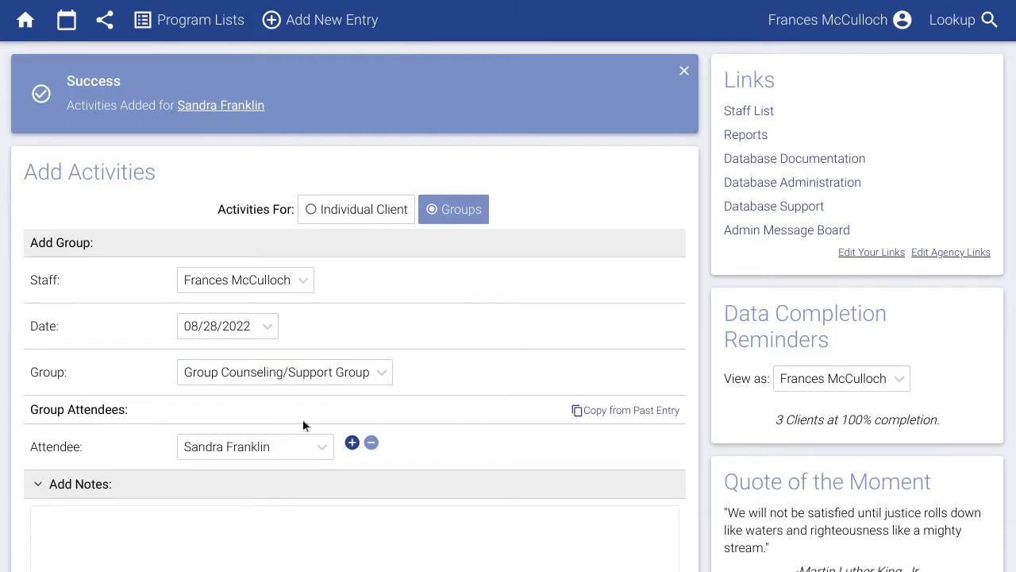
pyautogui.click(351, 443)
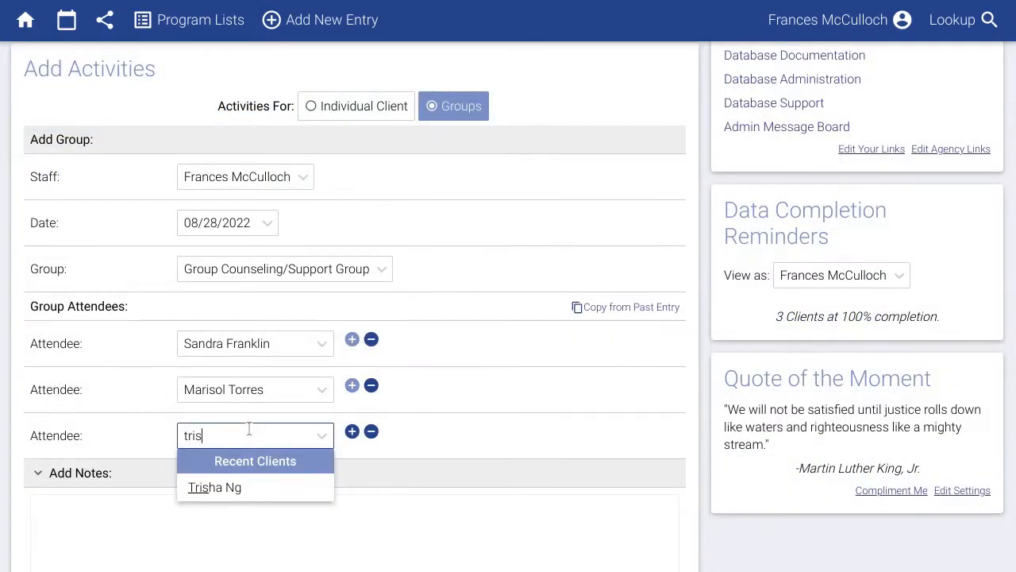
pyautogui.click(238, 484)
# Add the note 'Small group today....', save the group activity, and open the calendar.
pyautogui.scroll(-1, 241, 486)
pyautogui.scroll(-2, 242, 488)
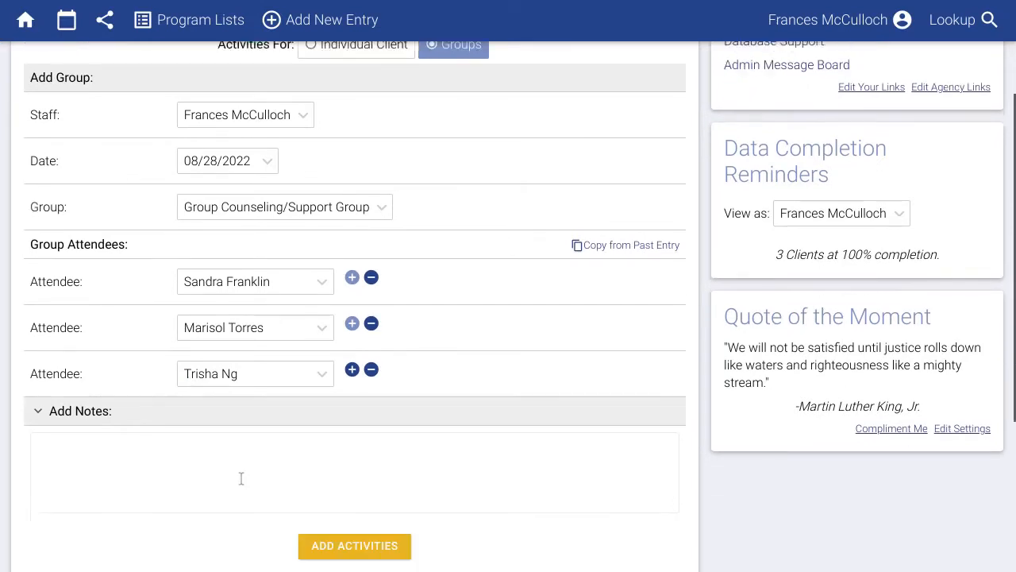
pyautogui.click(247, 469)
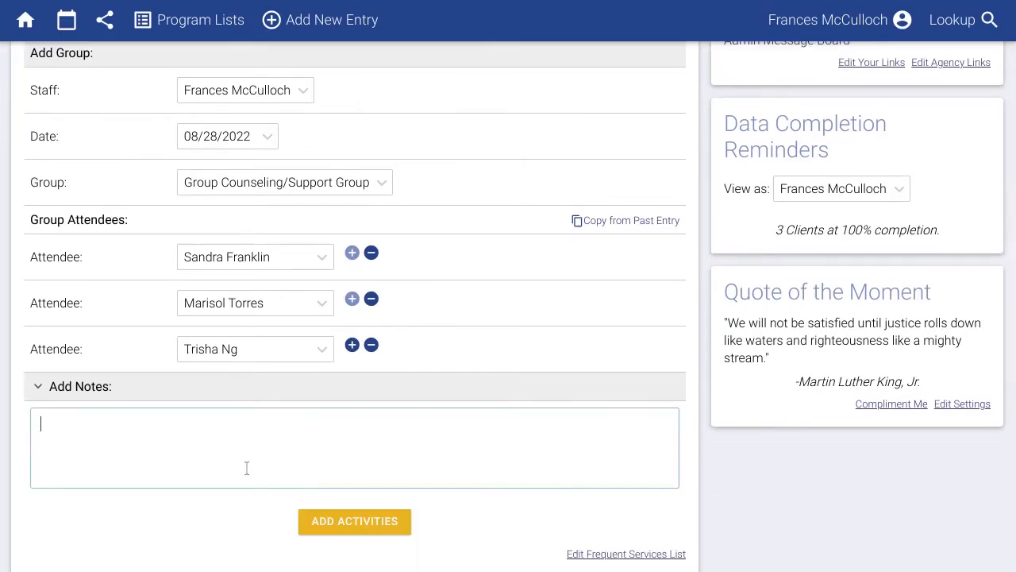
pyautogui.write('Small group today....')
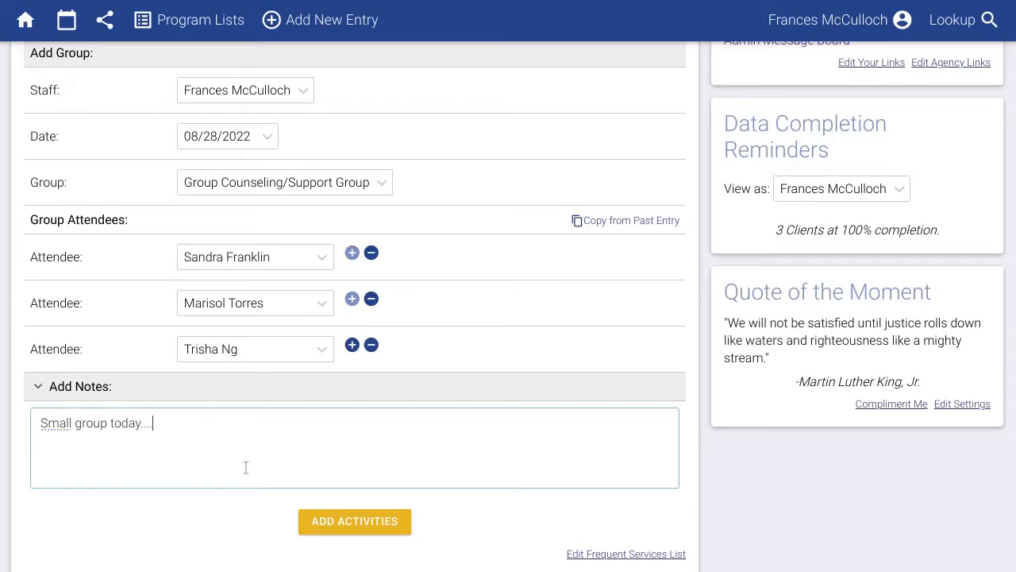
pyautogui.click(347, 522)
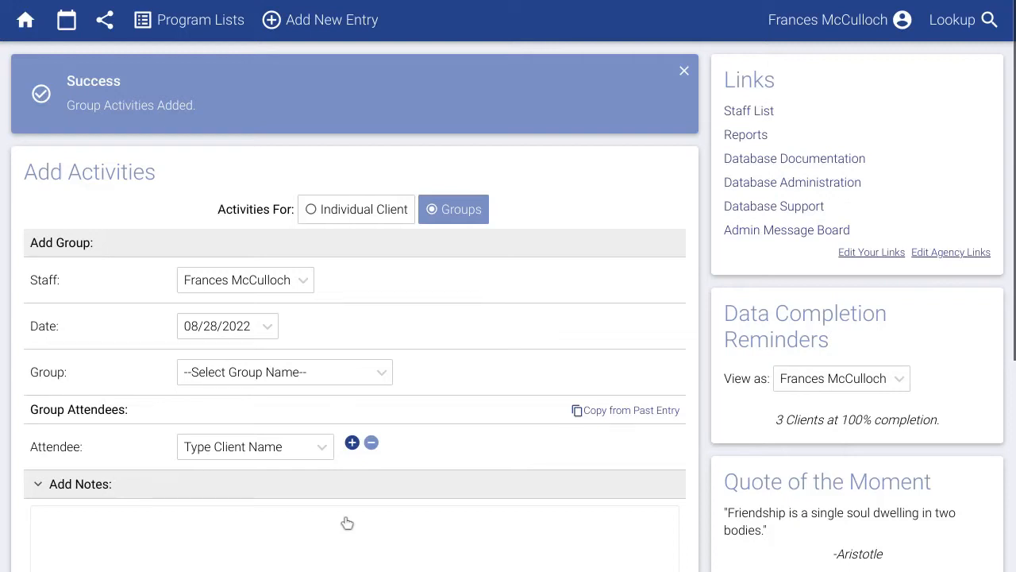
pyautogui.click(67, 24)
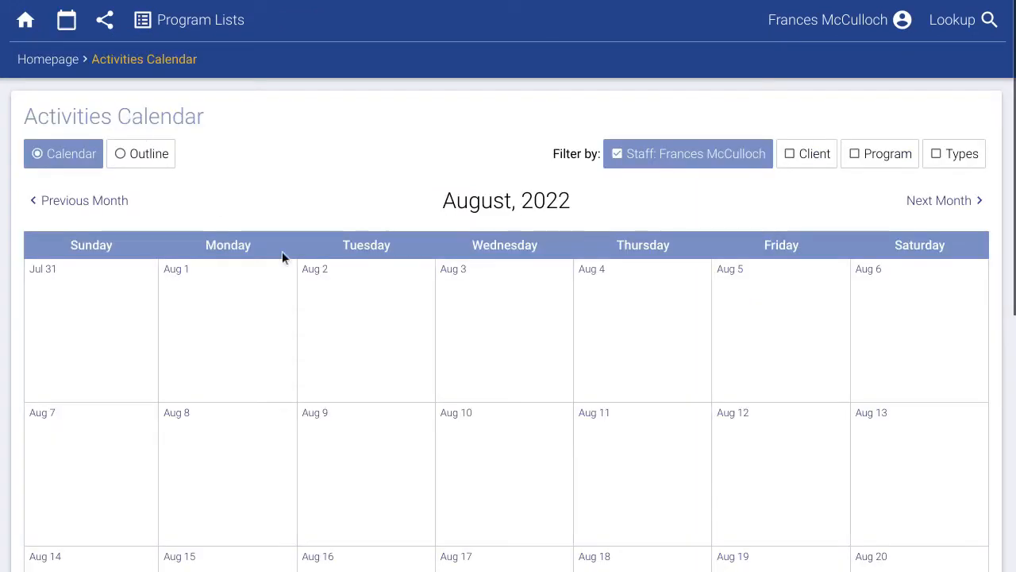
# Change the Aug 25 entry's Crisis Intervention service to Criminal/Civil Legal Advocacy.
pyautogui.scroll(-5, 394, 340)
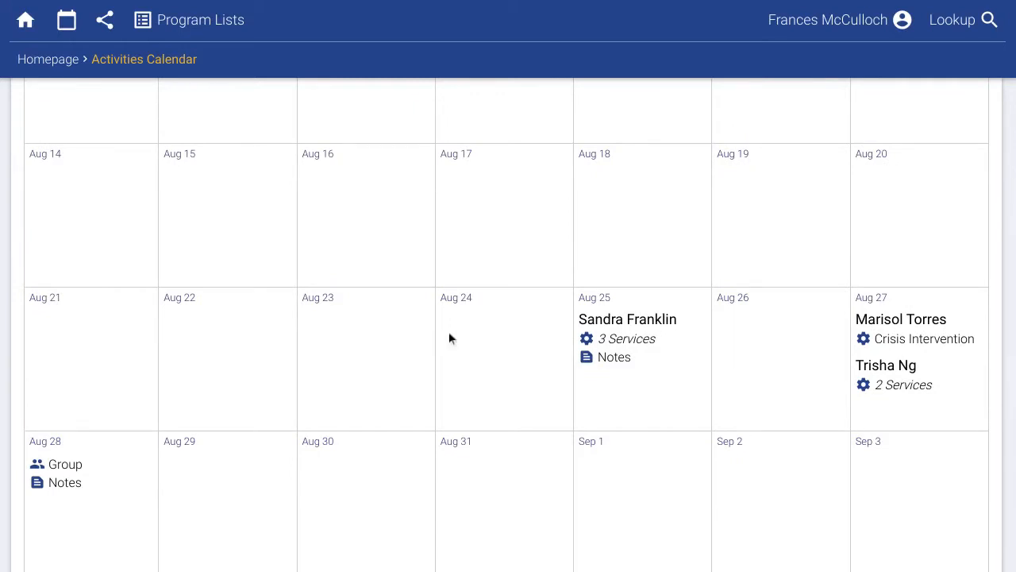
pyautogui.click(610, 338)
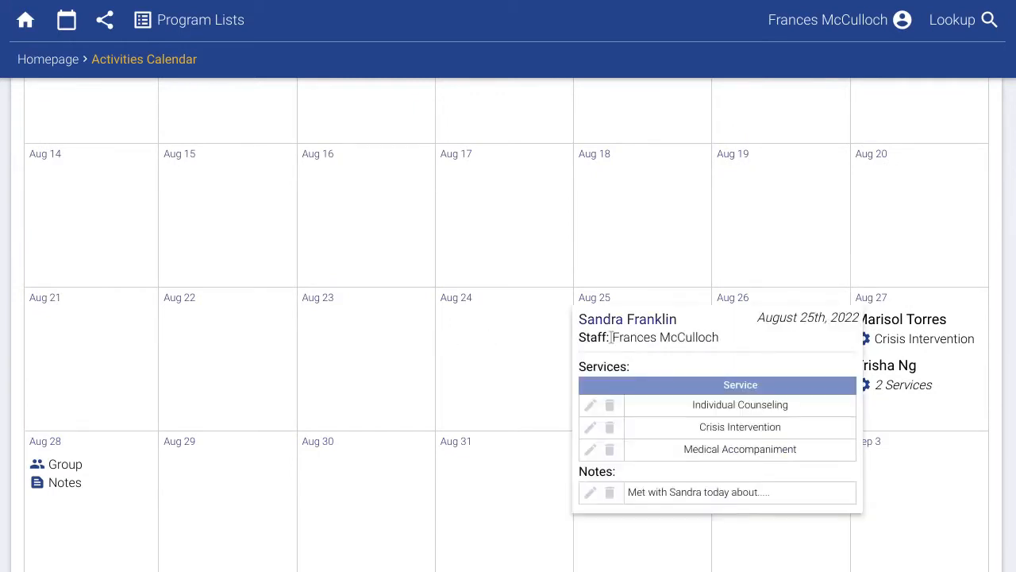
pyautogui.click(591, 427)
pyautogui.click(273, 414)
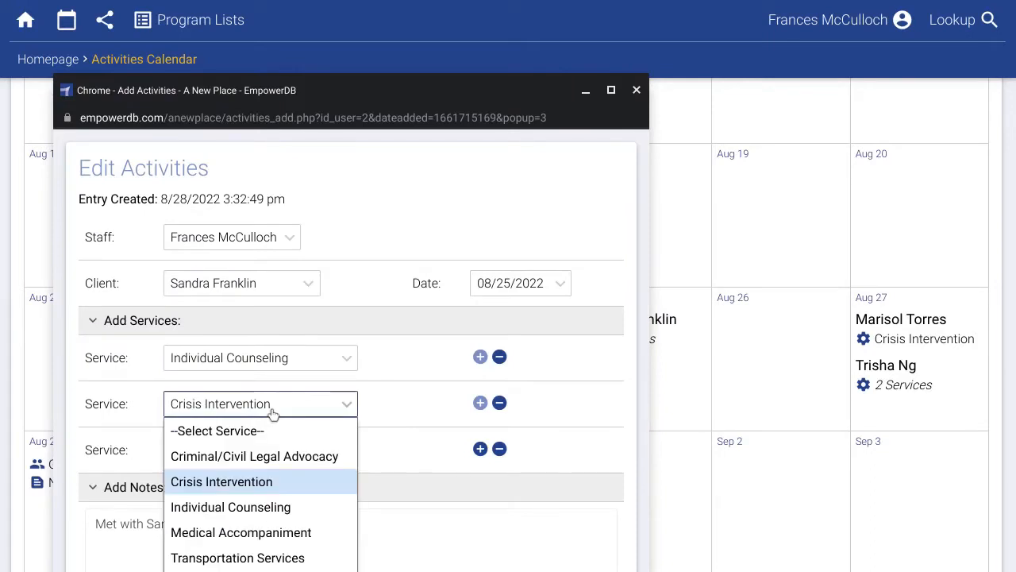
pyautogui.click(273, 454)
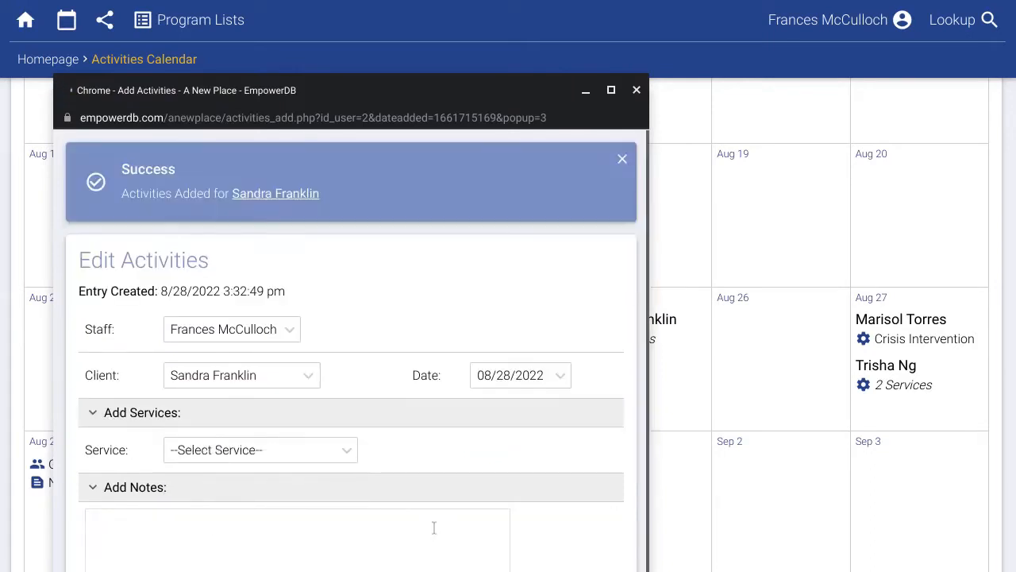
# Delete the Criminal/Civil Legal Advocacy service and start a new Aug 24 activity.
pyautogui.moveTo(600, 335)
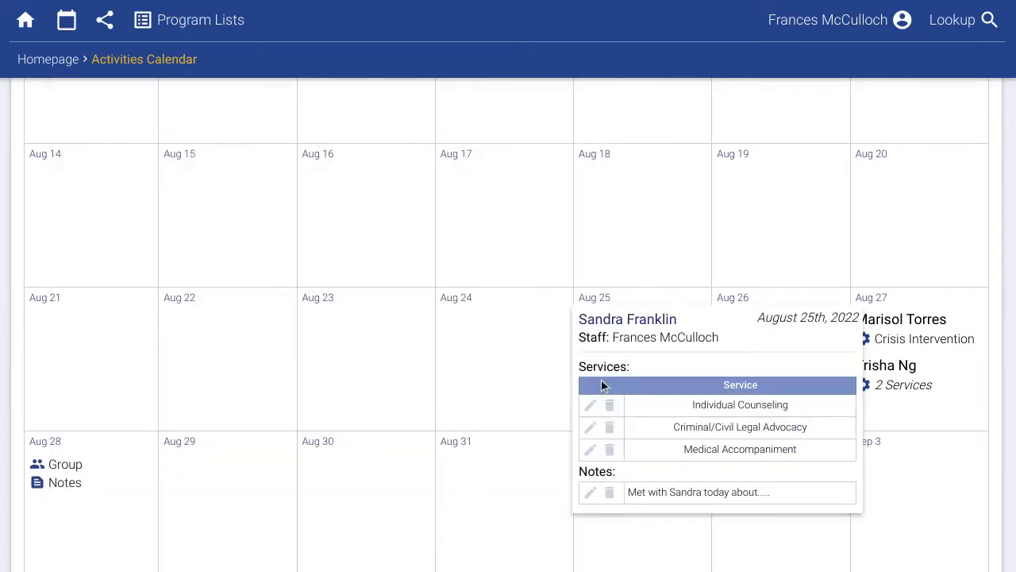
pyautogui.click(610, 429)
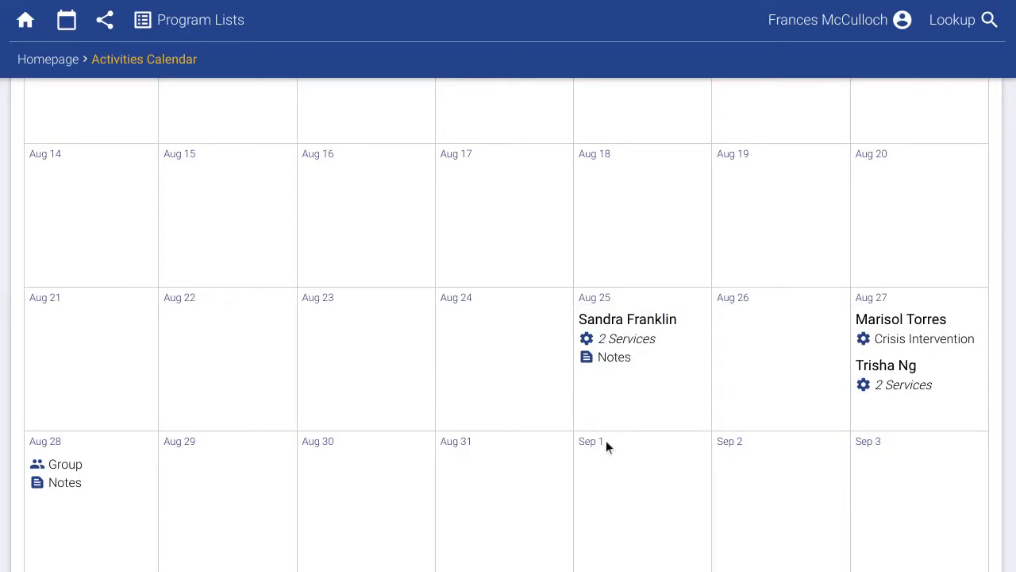
pyautogui.click(458, 307)
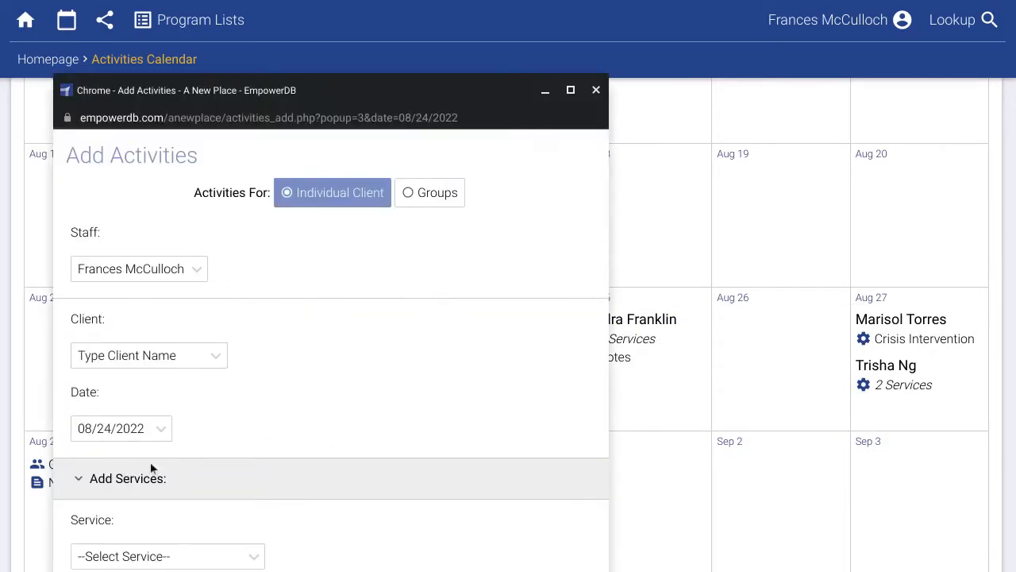
# Close the new-activity window, review the activities outline, then return to the home page.
pyautogui.click(596, 90)
pyautogui.click(151, 163)
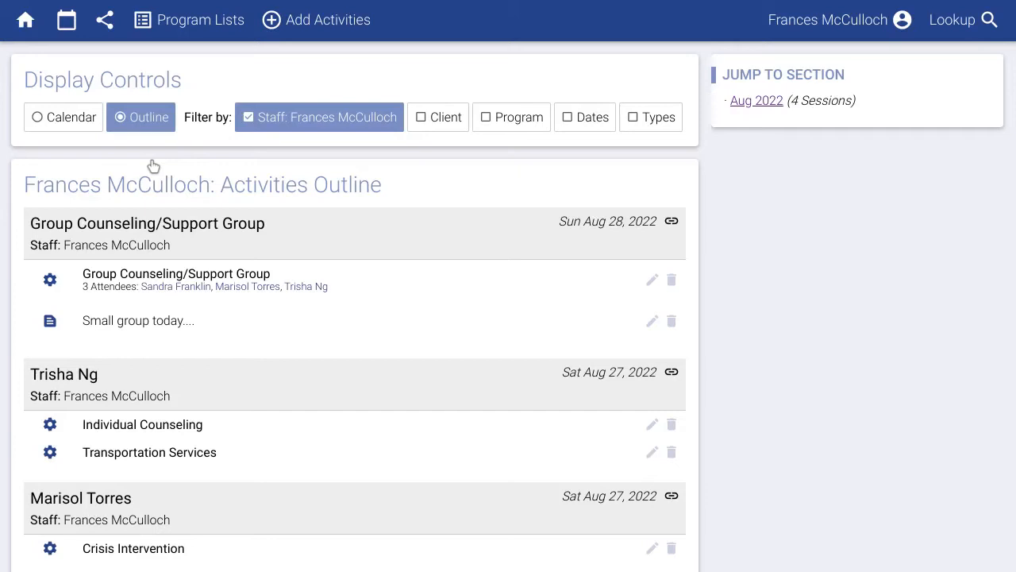
pyautogui.click(28, 39)
pyautogui.moveTo(346, 38)
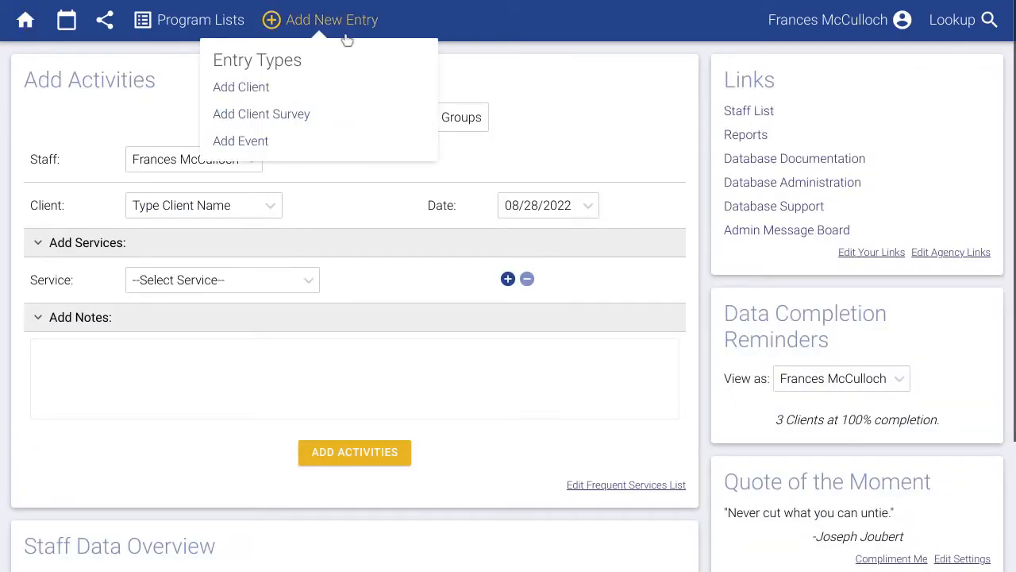
# Start a new client intake enrolled in the Shelter program.
pyautogui.click(256, 92)
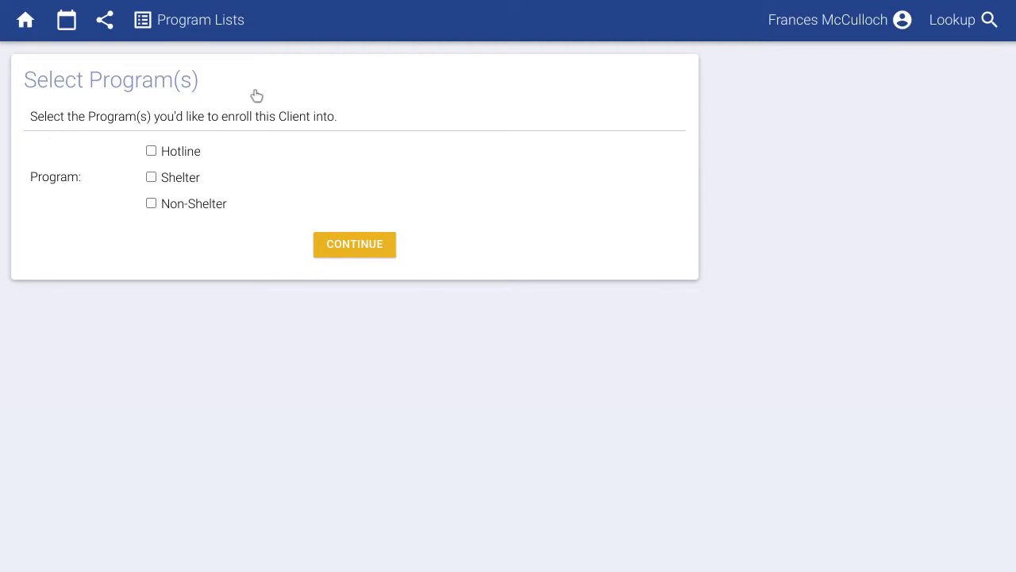
pyautogui.click(189, 182)
pyautogui.click(354, 246)
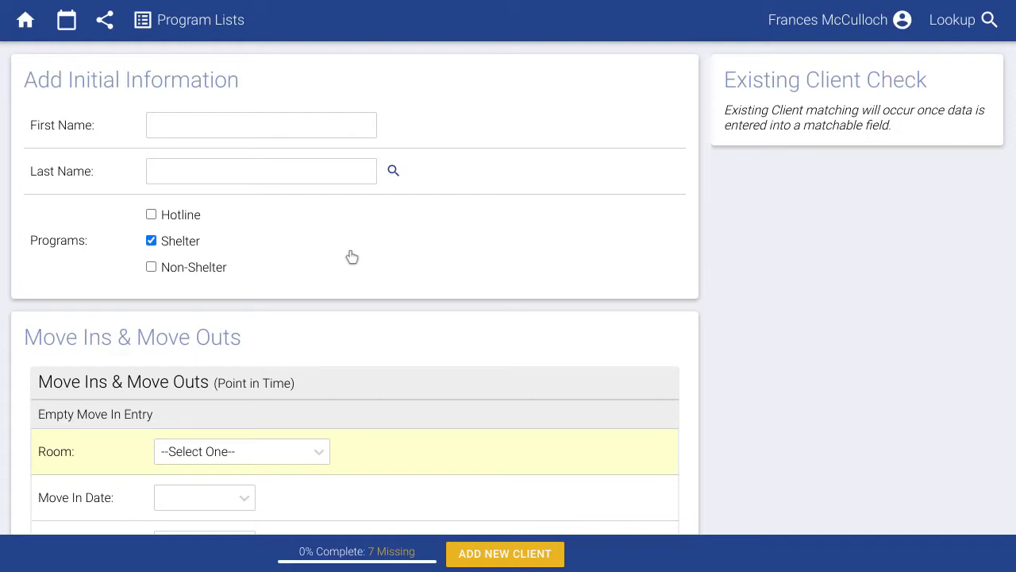
# Enter the client's first and last name so the duplicate check finds no matches.
pyautogui.click(205, 128)
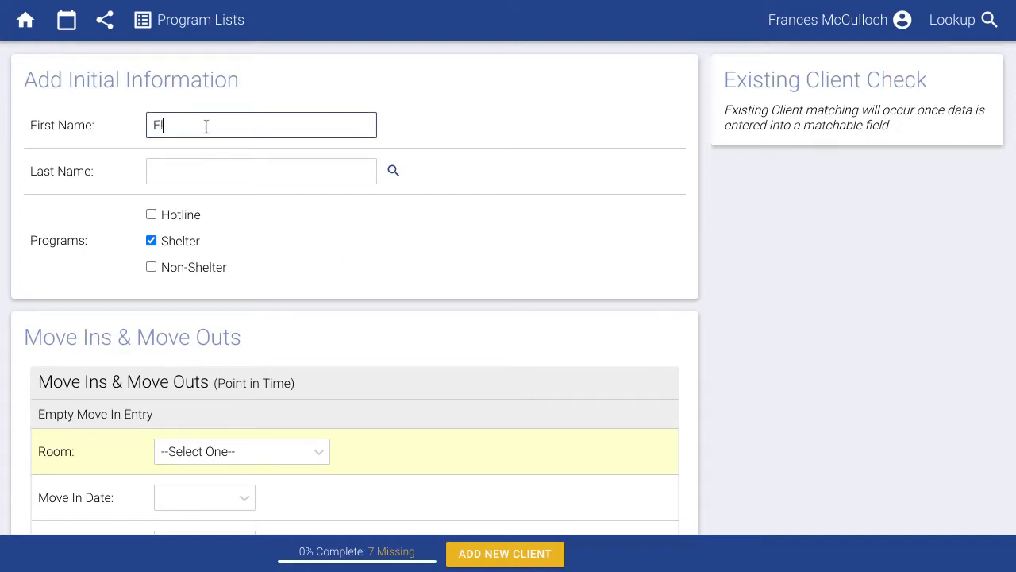
pyautogui.press('Tab')
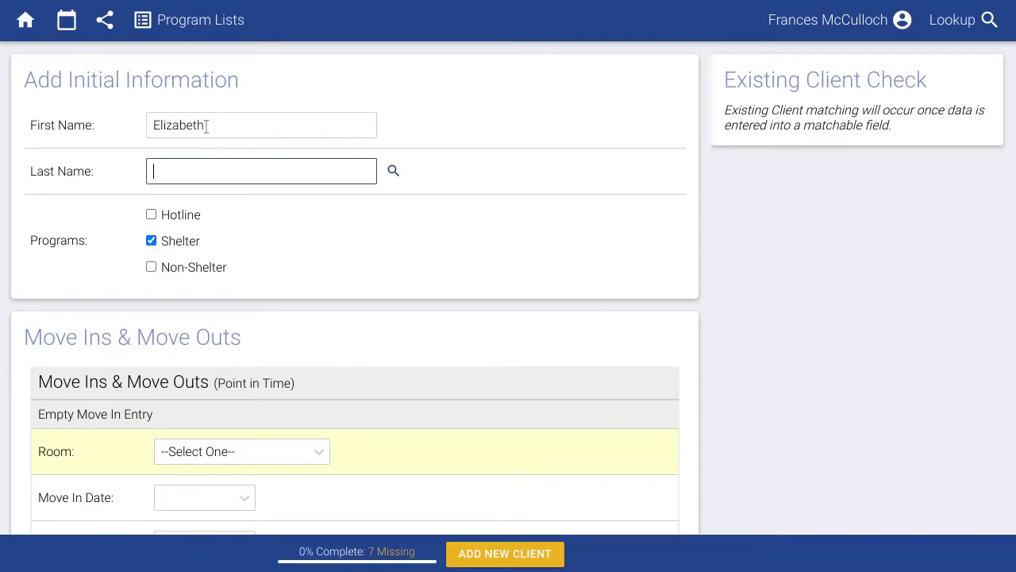
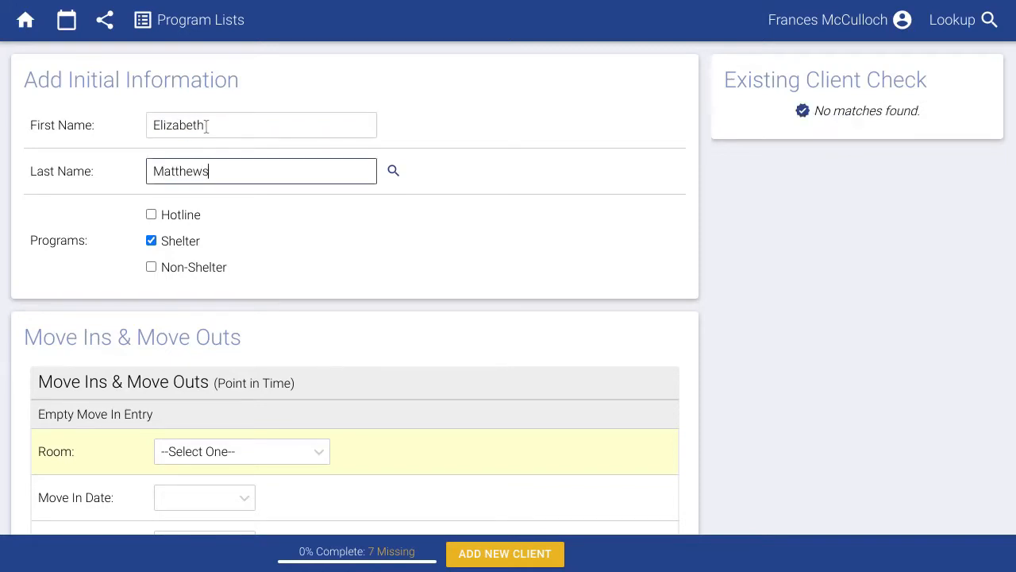
pyautogui.click(447, 178)
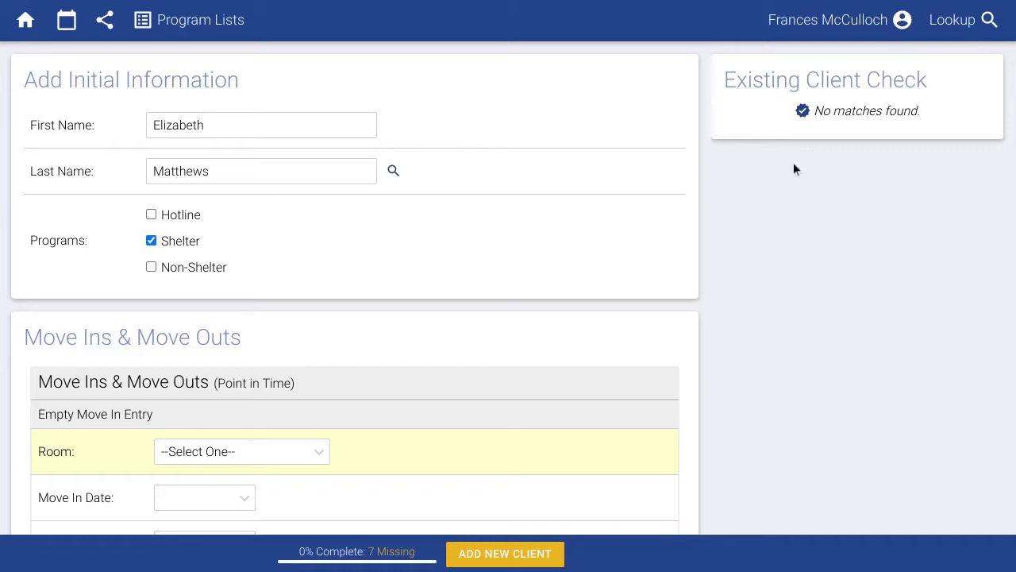
pyautogui.scroll(-3, 634, 277)
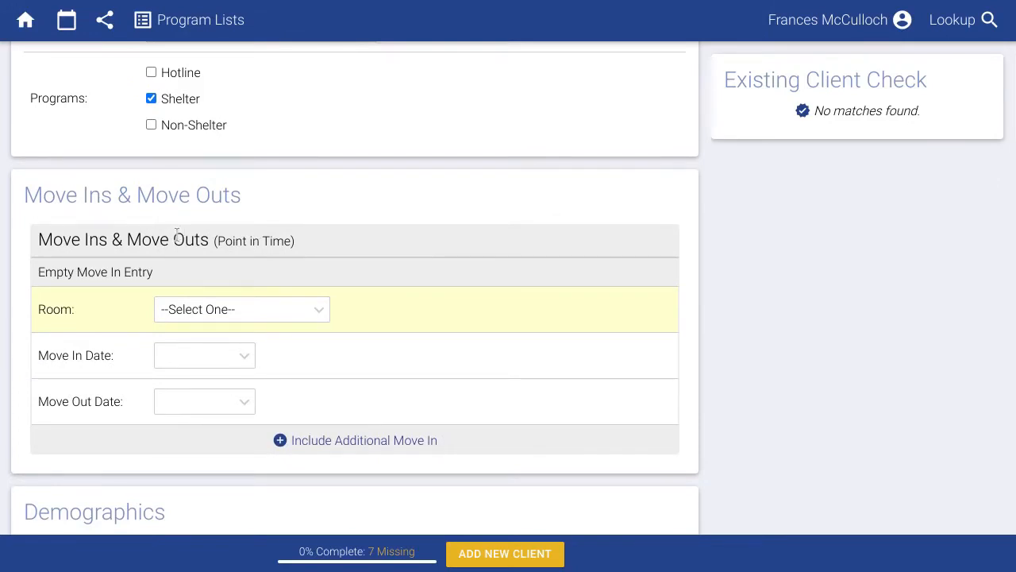
# Add a Shelter Unit move-in from 08/16/2022 to 08/19/2022.
pyautogui.click(198, 308)
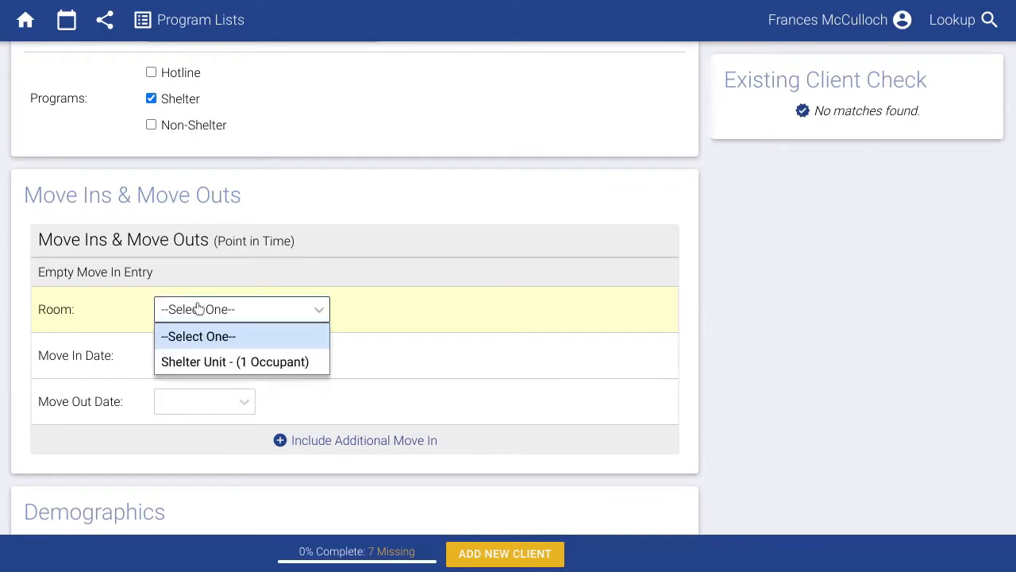
pyautogui.click(199, 360)
pyautogui.click(198, 354)
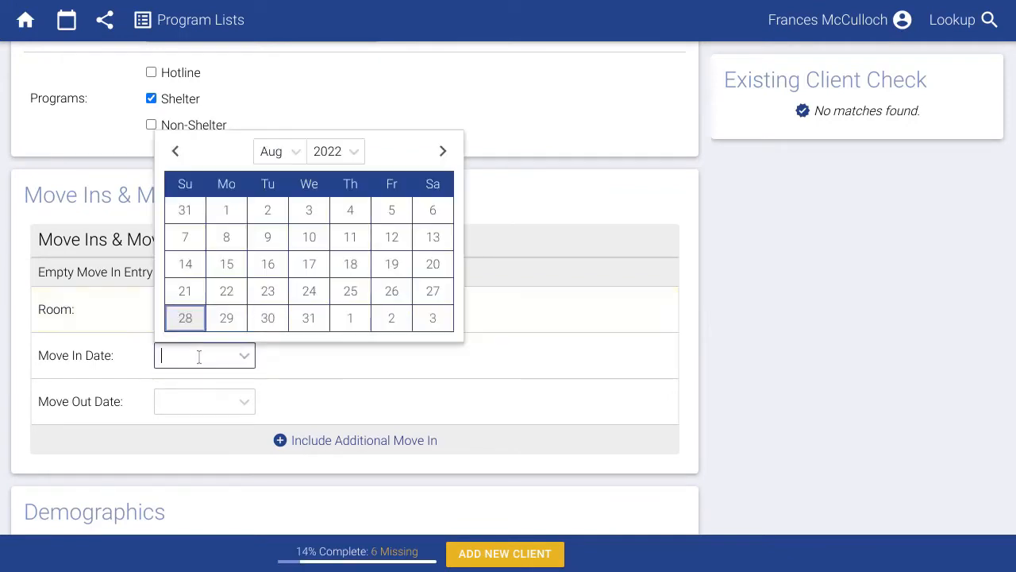
pyautogui.click(266, 265)
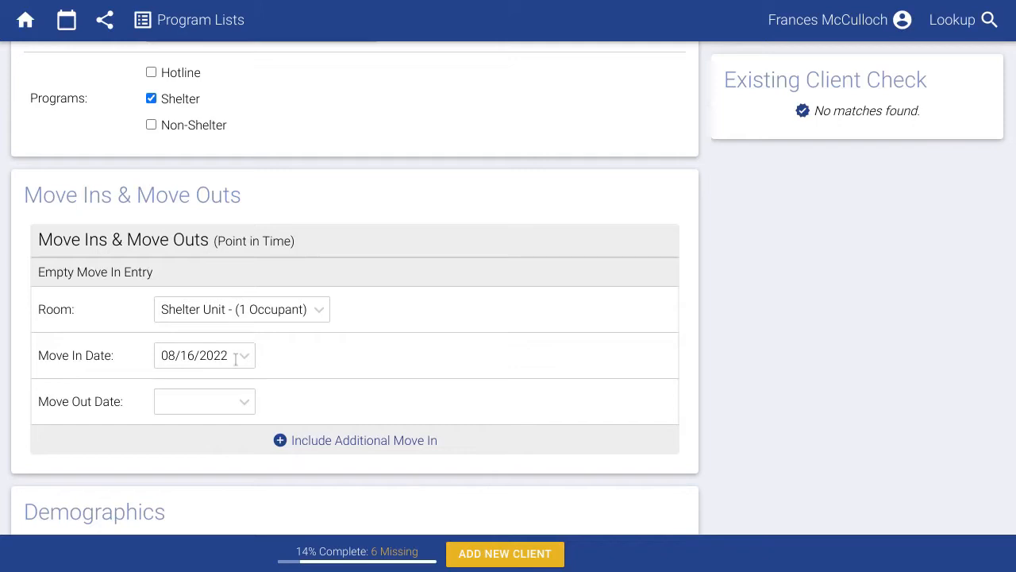
pyautogui.click(214, 398)
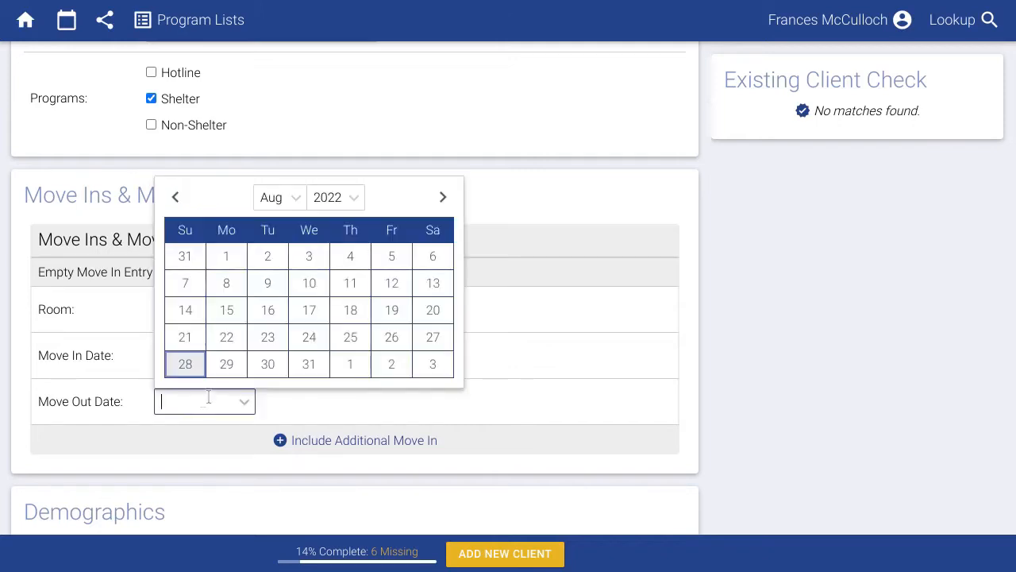
pyautogui.click(385, 313)
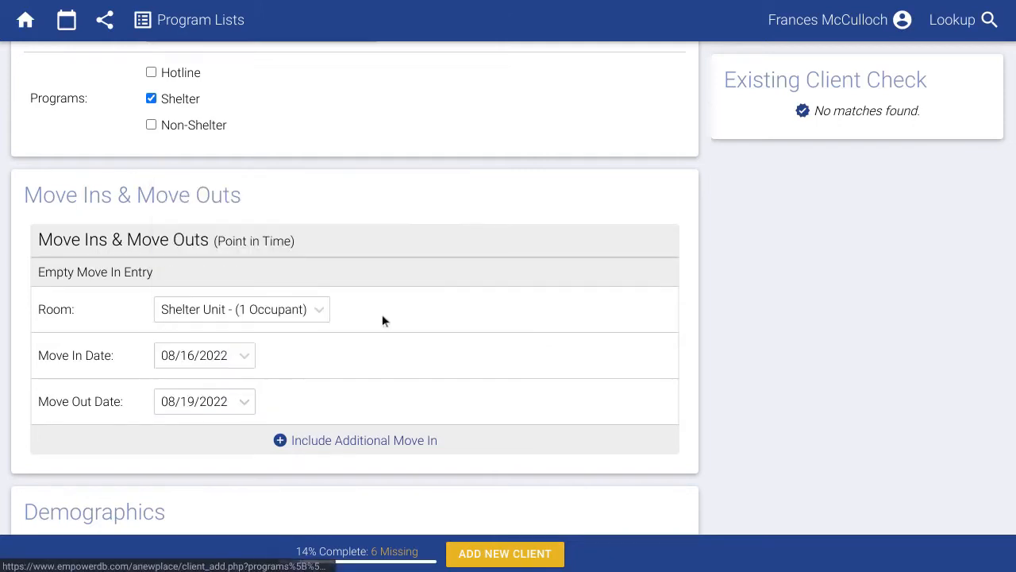
# Add a second Shelter Unit move-in starting 08/23/2022.
pyautogui.click(339, 438)
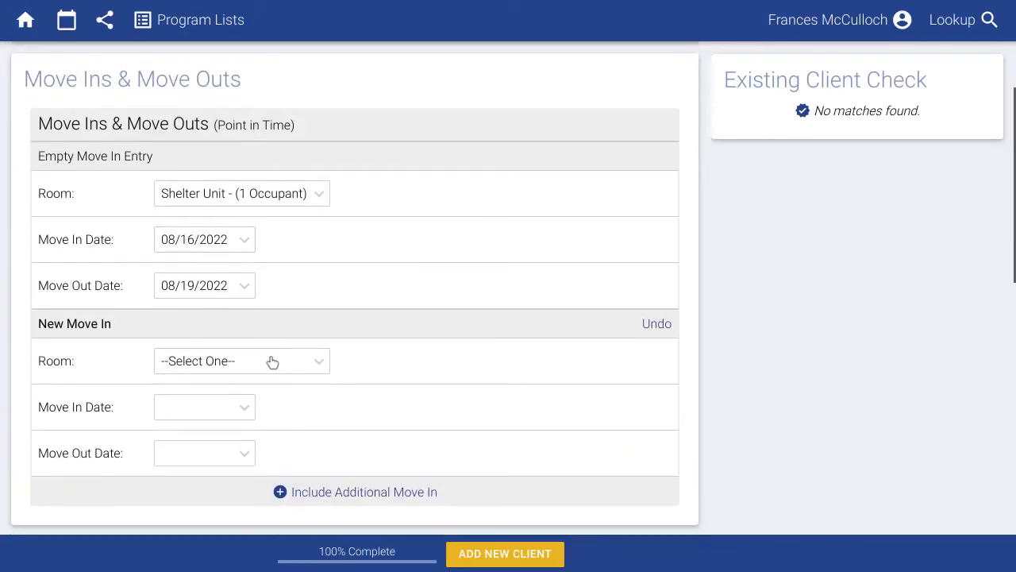
pyautogui.click(273, 361)
pyautogui.click(220, 411)
pyautogui.click(221, 412)
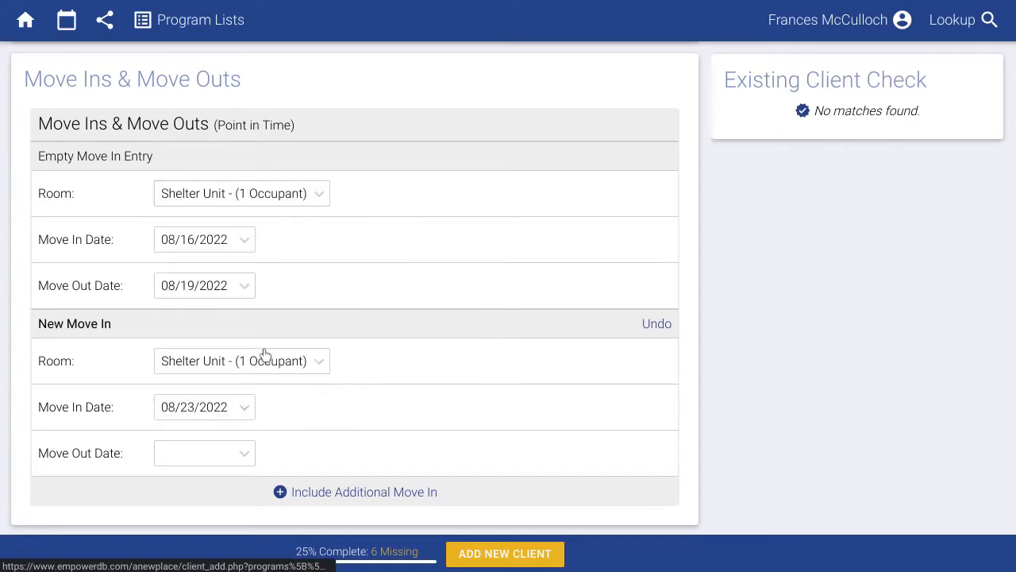
pyautogui.click(268, 346)
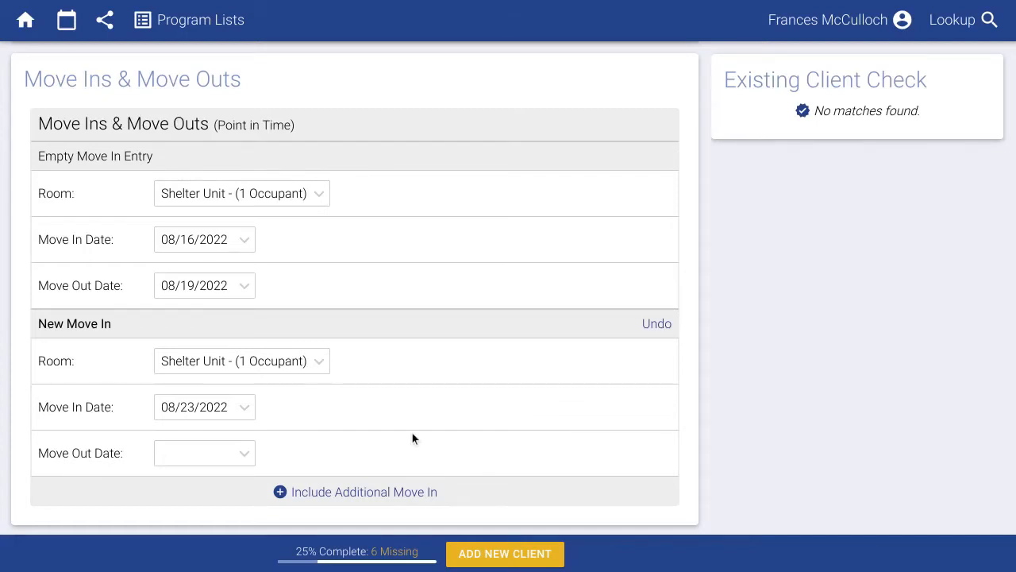
pyautogui.scroll(-3, 412, 433)
pyautogui.scroll(-3, 410, 414)
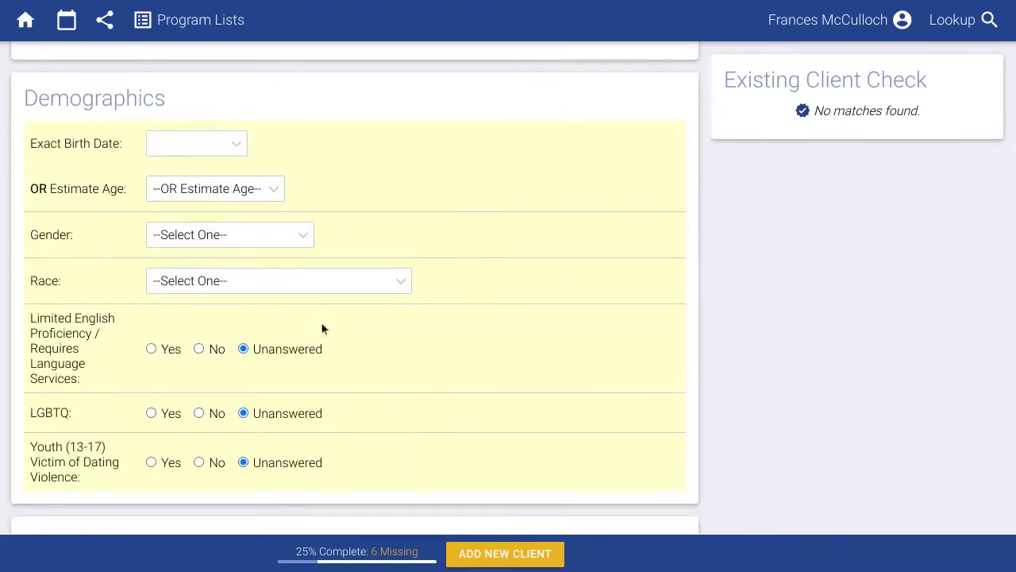
# Enter 5/13/1997 as the exact birth date, then clear it again.
pyautogui.click(191, 145)
pyautogui.write('5/13/199')
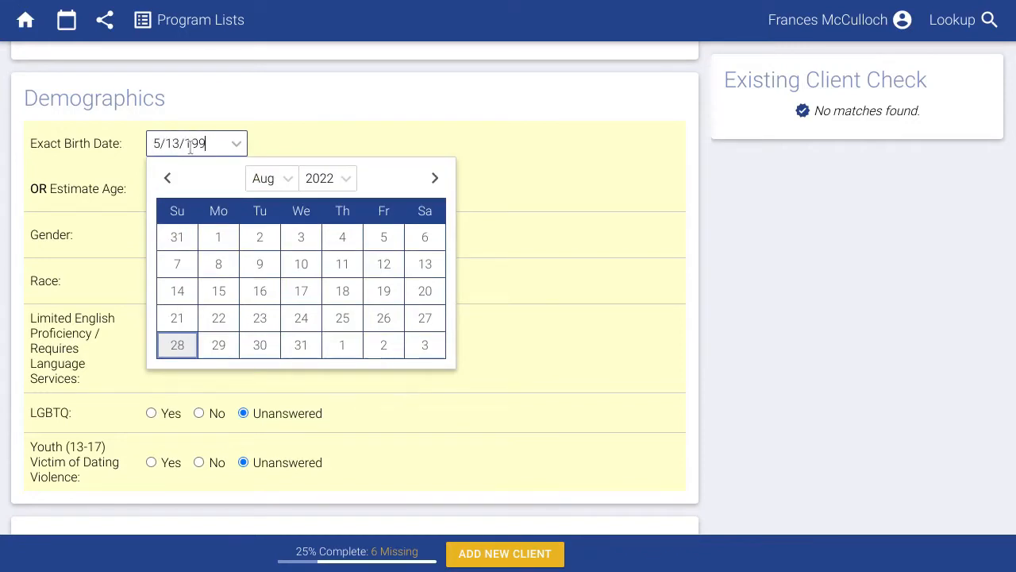
pyautogui.write('7')
pyautogui.click(339, 127)
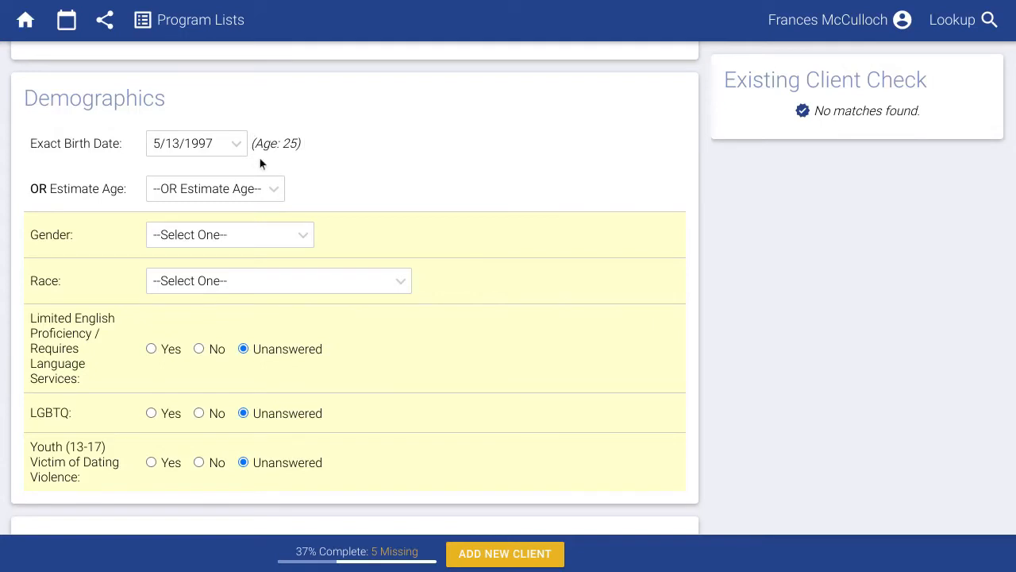
pyautogui.click(219, 137)
pyautogui.press('BackSpace')
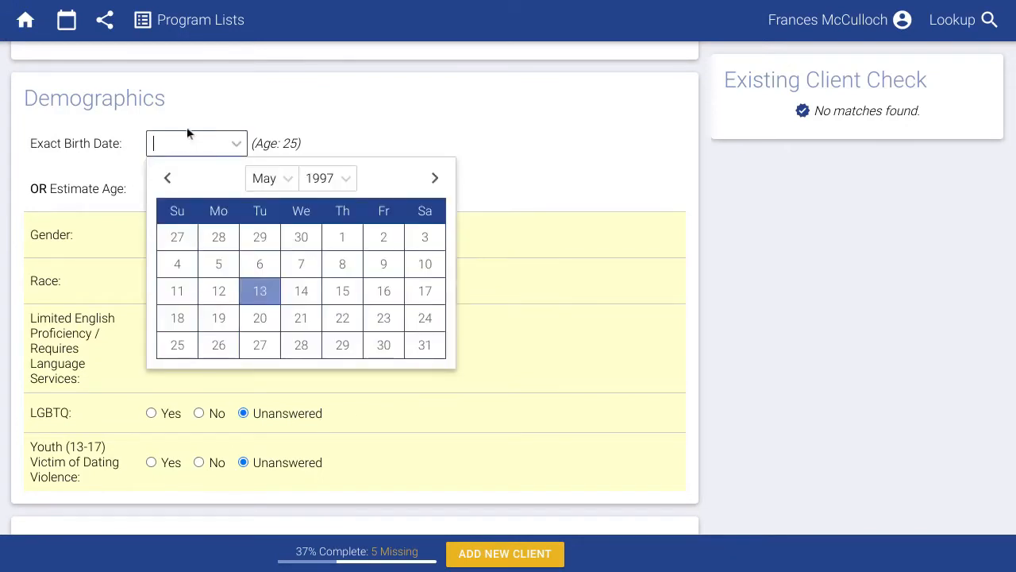
pyautogui.click(200, 124)
# Set the client's Estimate Age to 25 years.
pyautogui.click(209, 189)
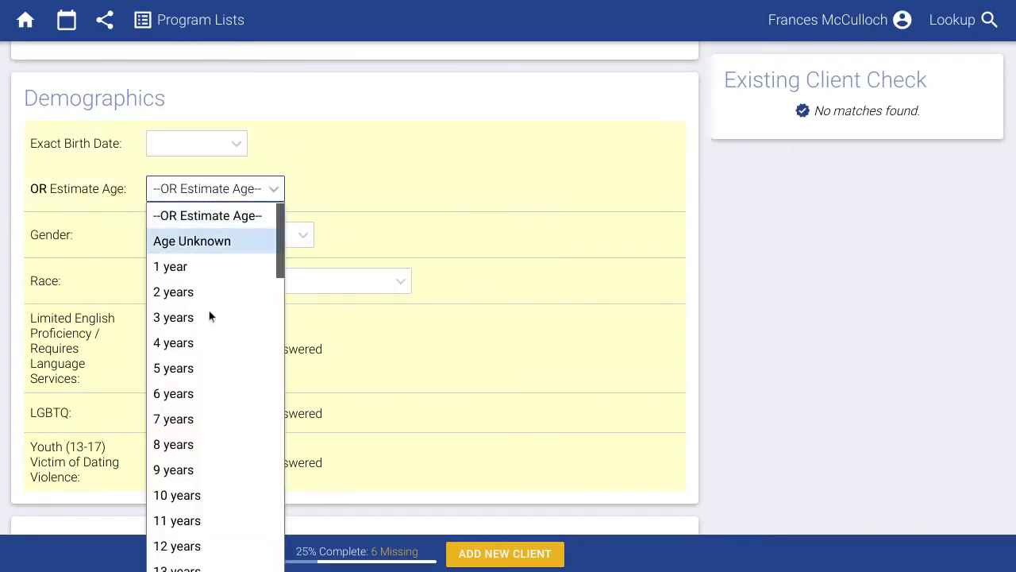
pyautogui.scroll(-2, 205, 356)
pyautogui.scroll(-1, 211, 350)
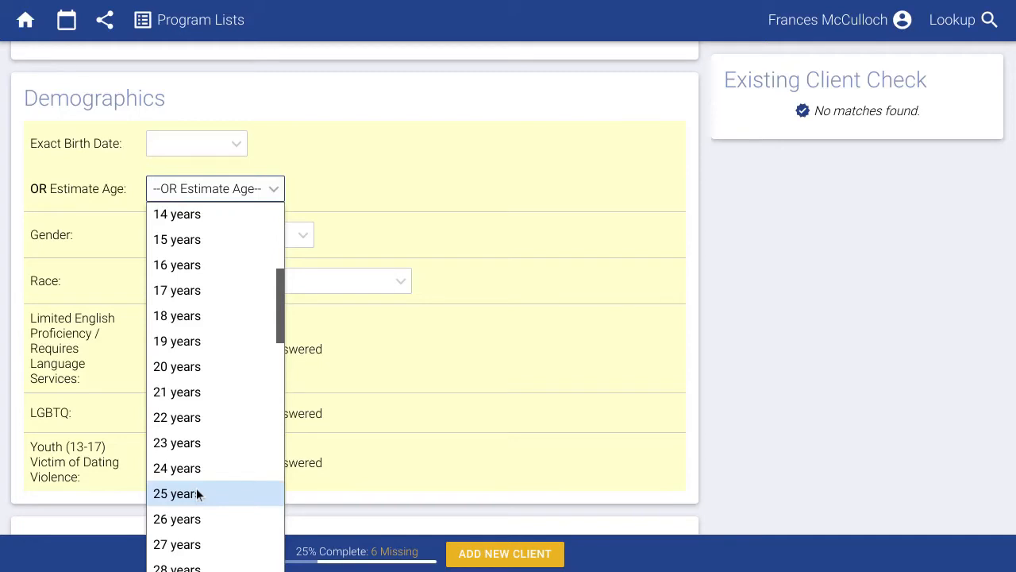
pyautogui.click(198, 494)
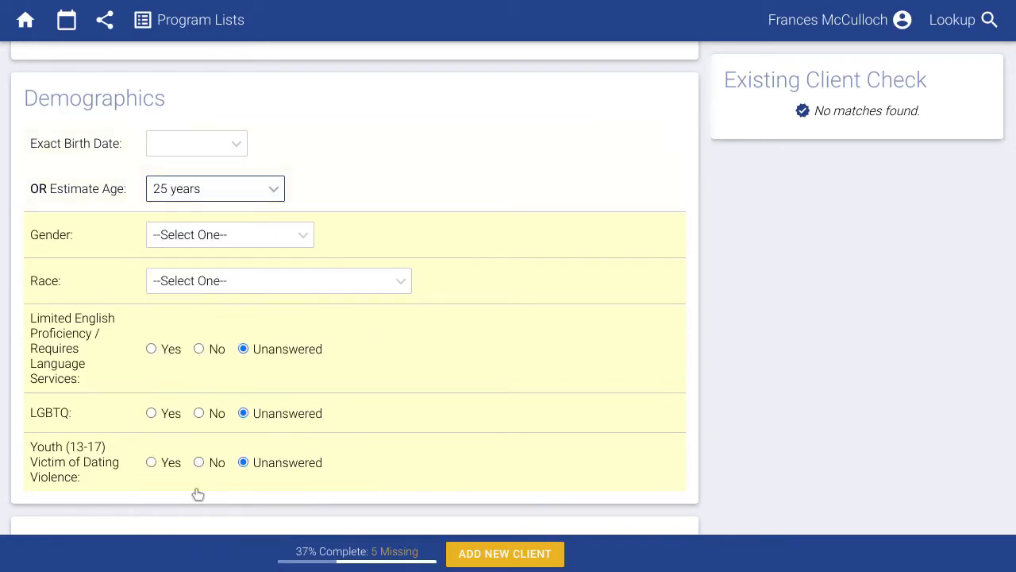
pyautogui.scroll(-5, 198, 493)
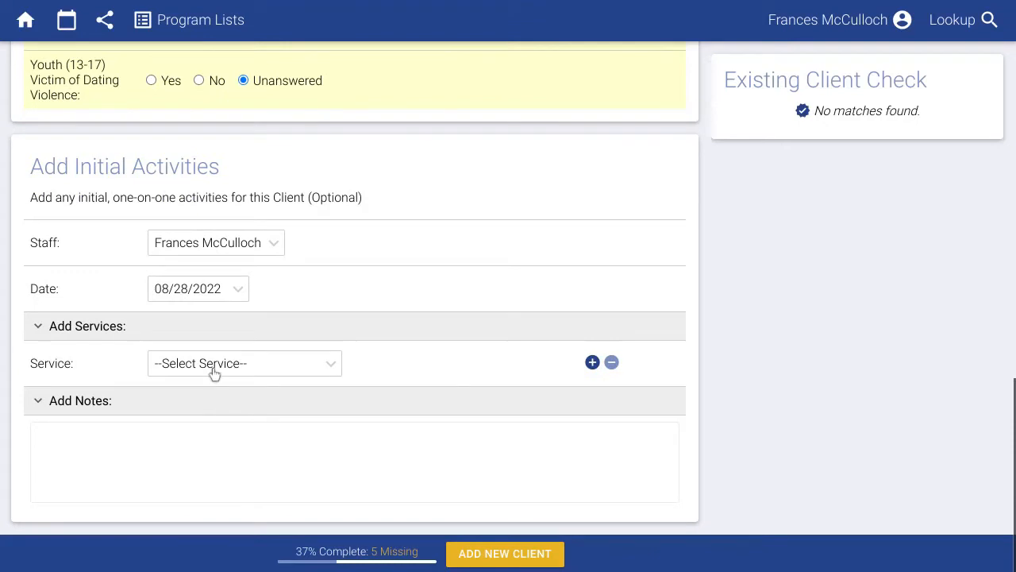
# Record Individual Counseling with a note that the intake went well, and save the client.
pyautogui.click(212, 370)
pyautogui.click(230, 466)
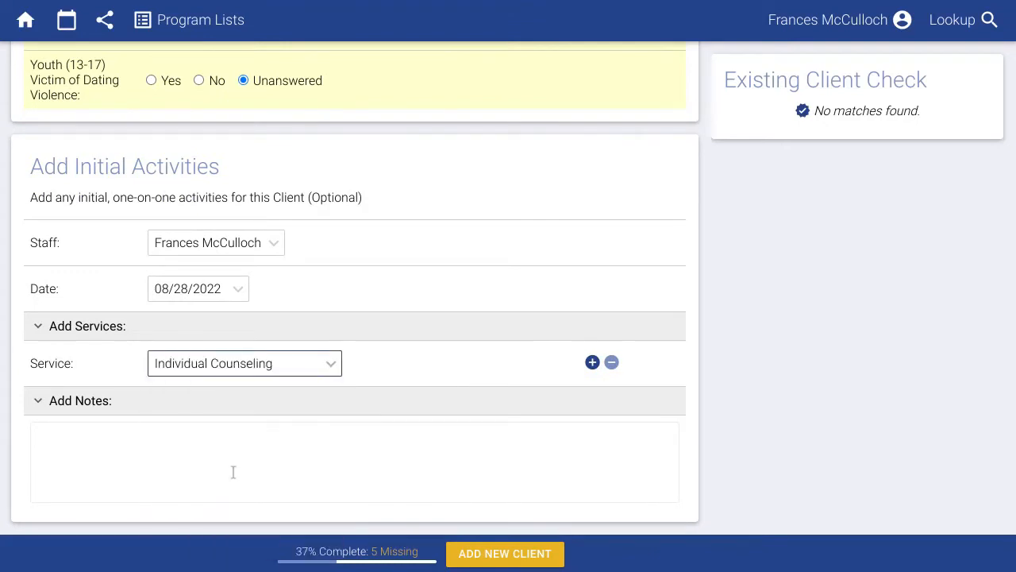
pyautogui.click(235, 475)
pyautogui.write('Int')
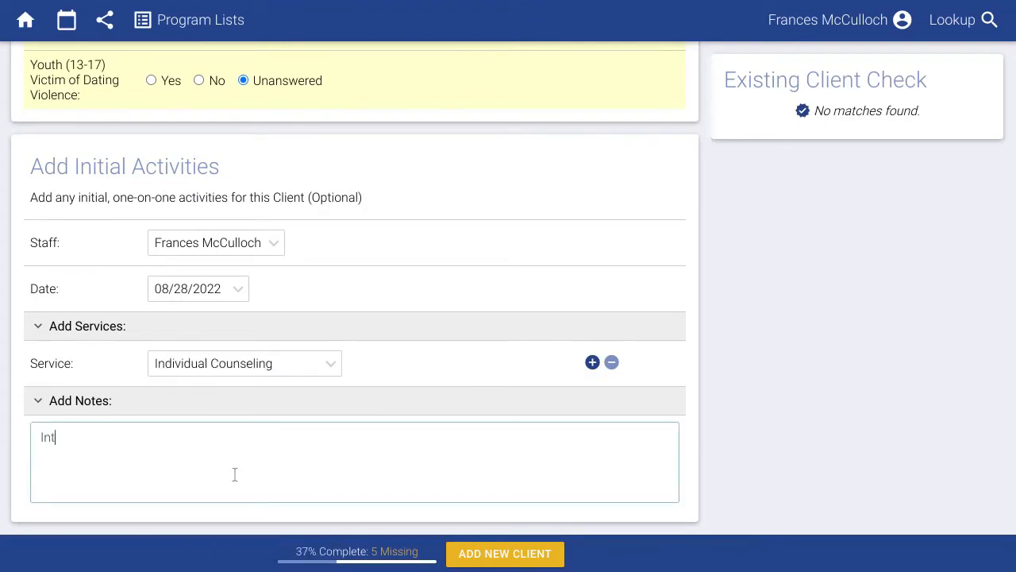
pyautogui.write('ake with Elizabeth today went well.....')
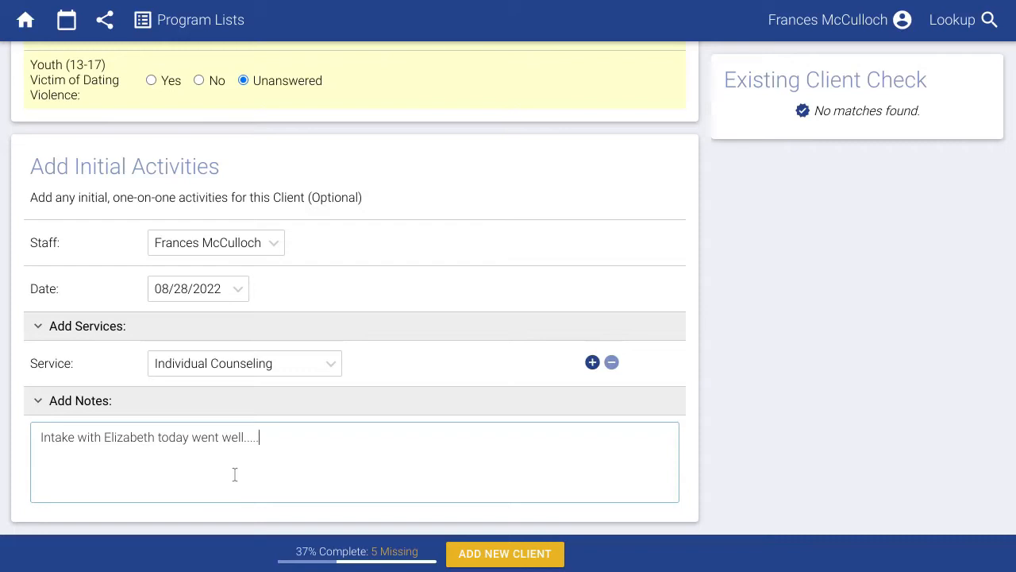
pyautogui.click(480, 556)
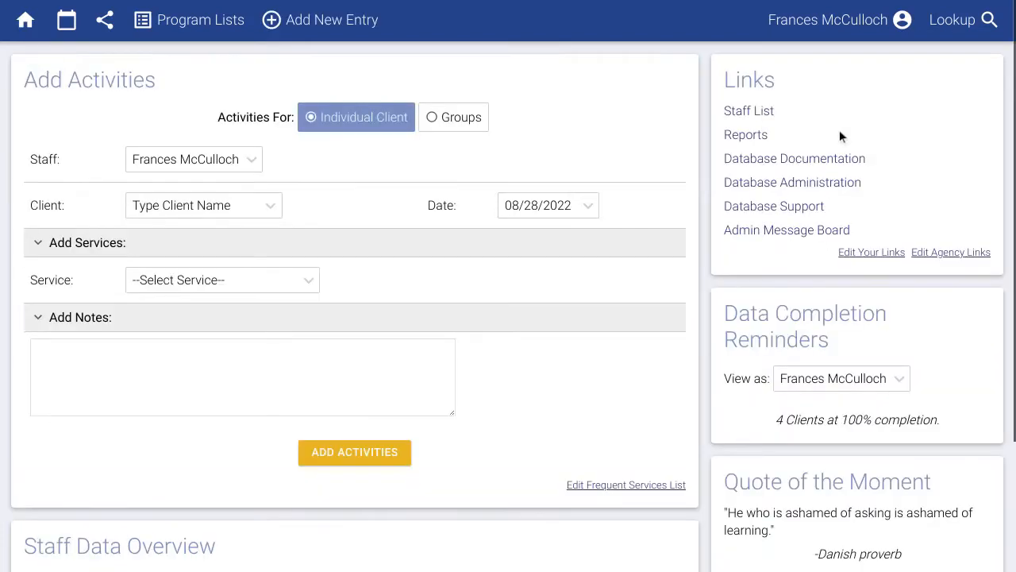
pyautogui.click(967, 29)
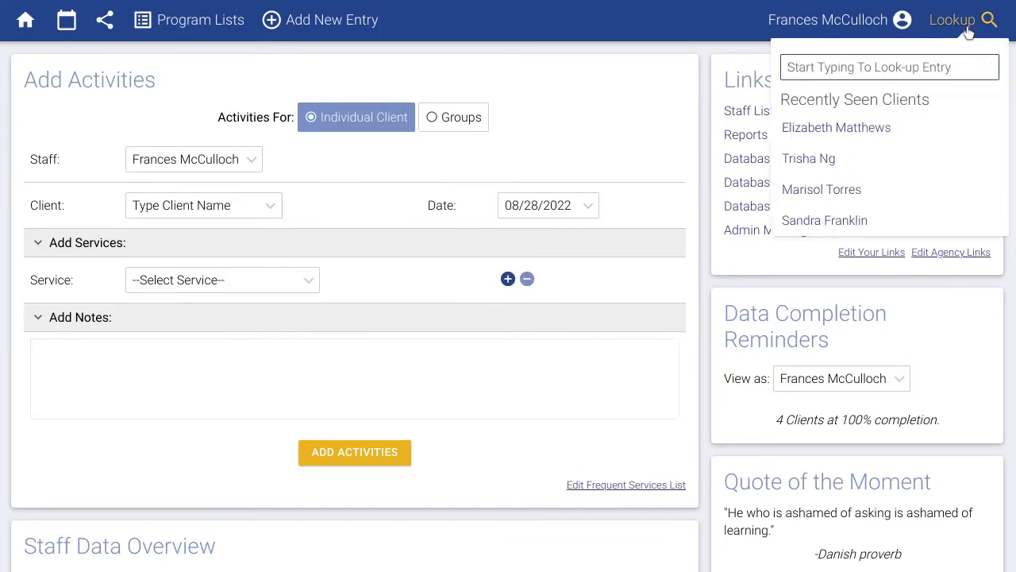
pyautogui.write('Eliz')
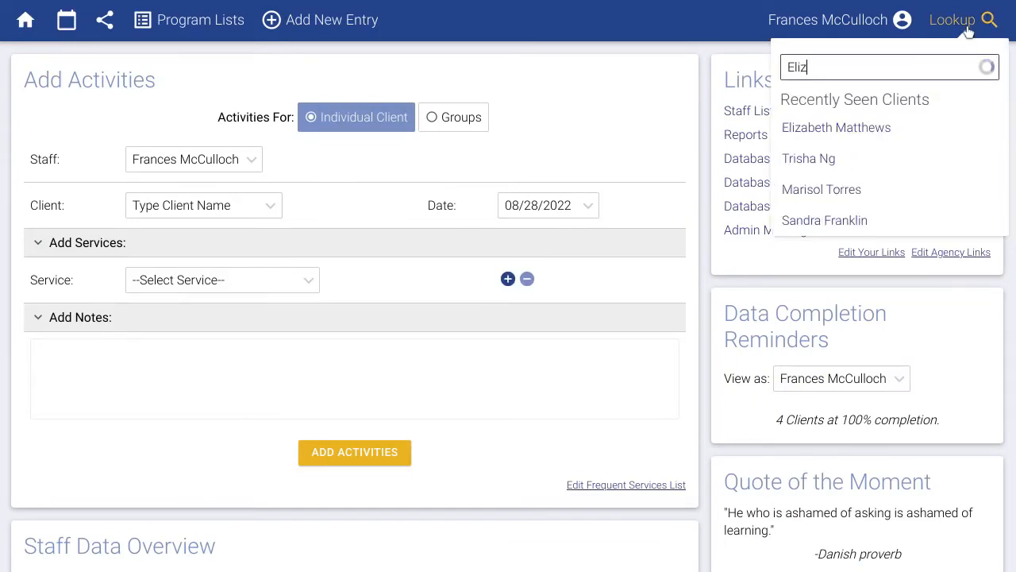
pyautogui.click(921, 127)
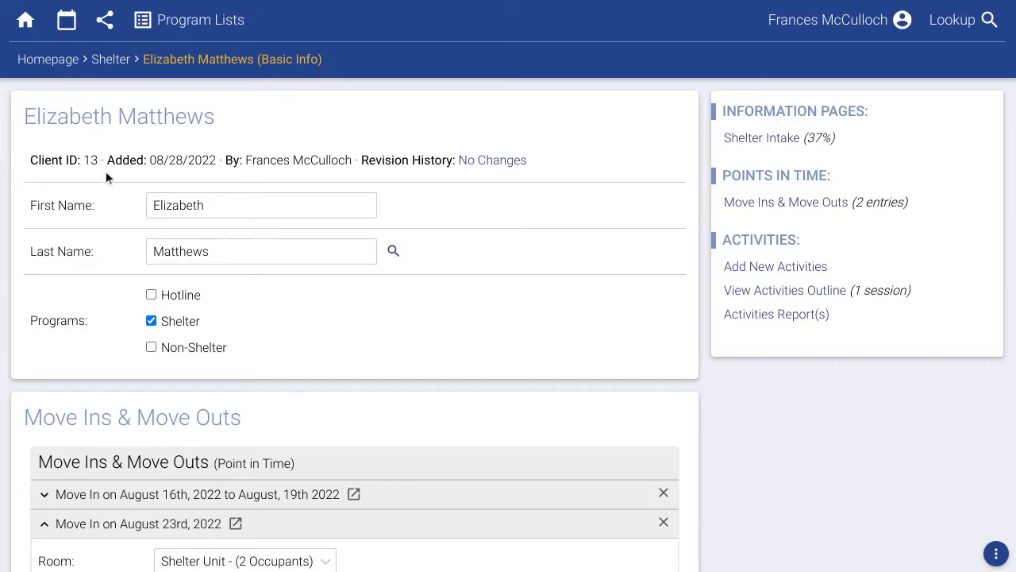
# Save gender Female and race White Non-Latino/Caucasian, then open Add Activities for the client.
pyautogui.scroll(-8, 315, 327)
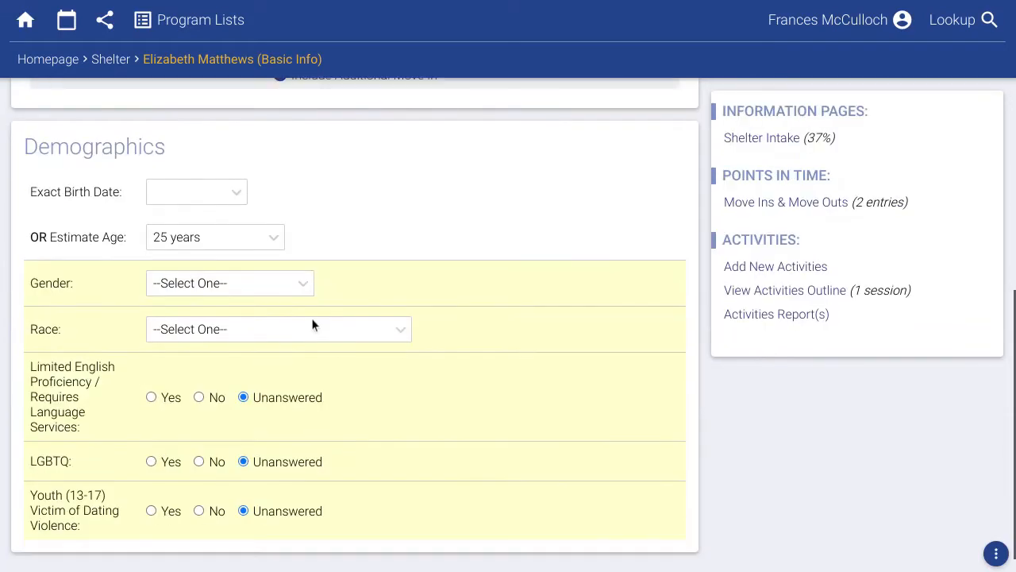
pyautogui.click(233, 289)
pyautogui.click(218, 334)
pyautogui.click(214, 335)
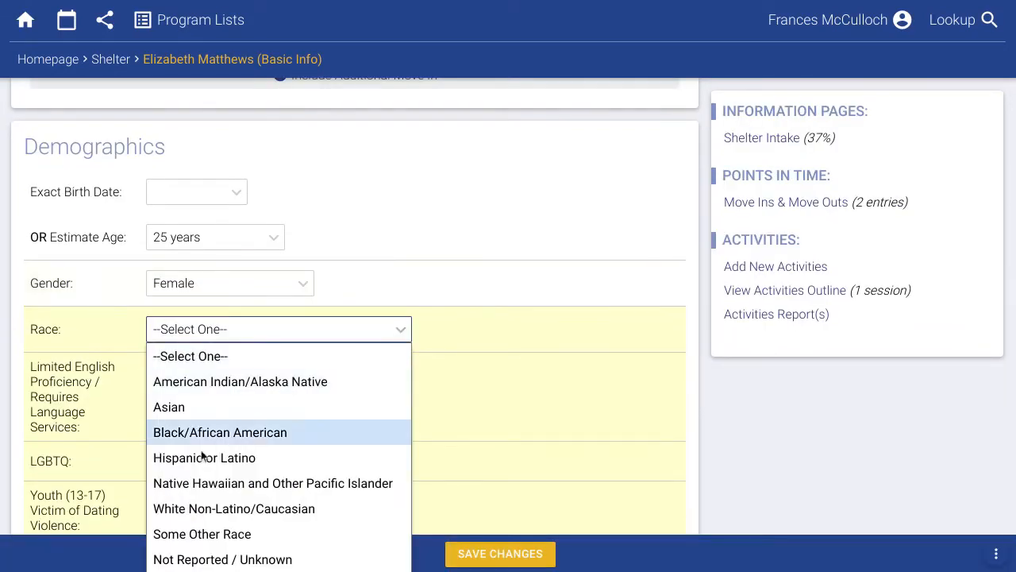
pyautogui.click(208, 508)
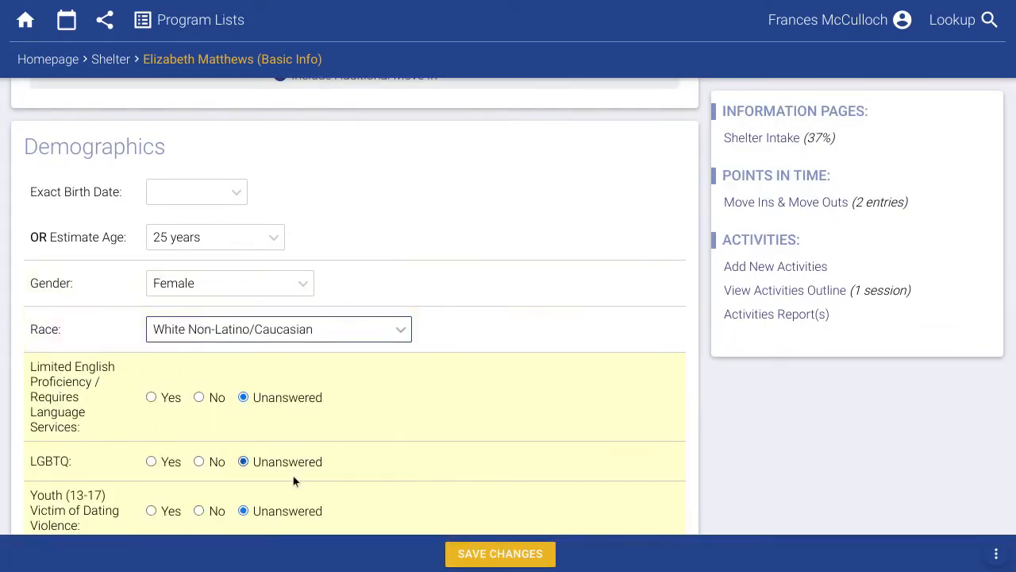
pyautogui.click(470, 553)
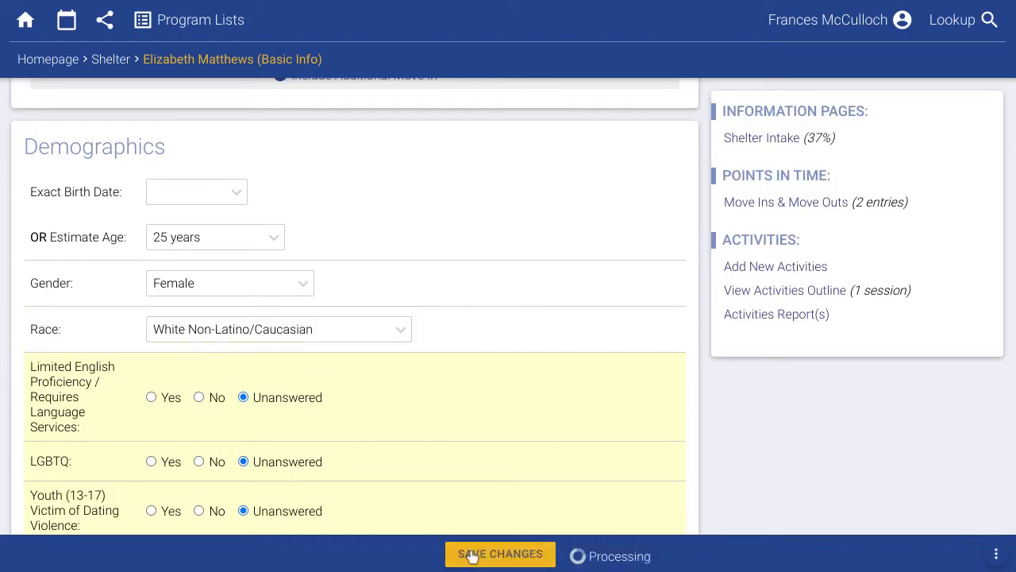
pyautogui.click(732, 268)
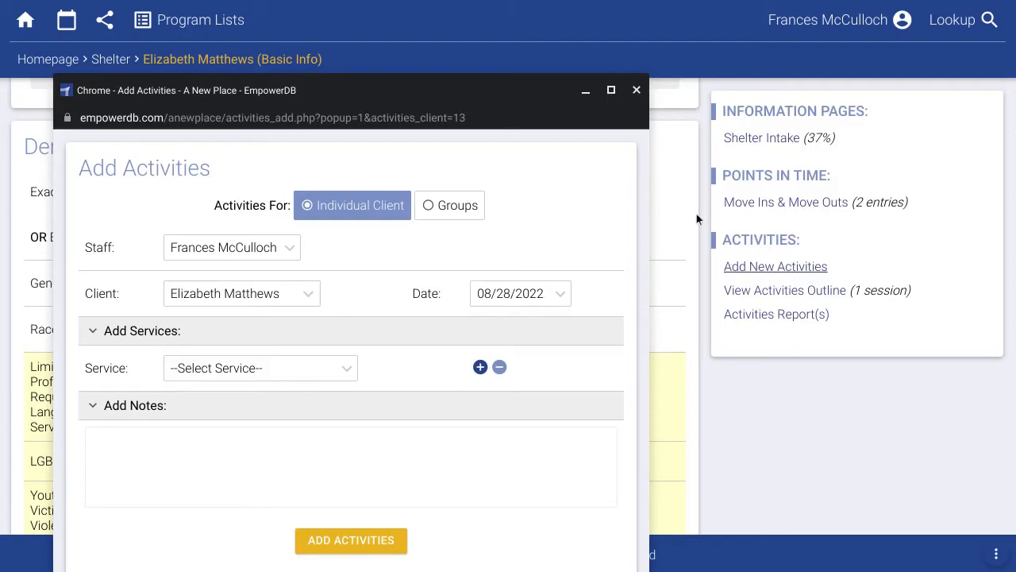
# Close the Add Activities window and review the client's activities outline.
pyautogui.click(637, 91)
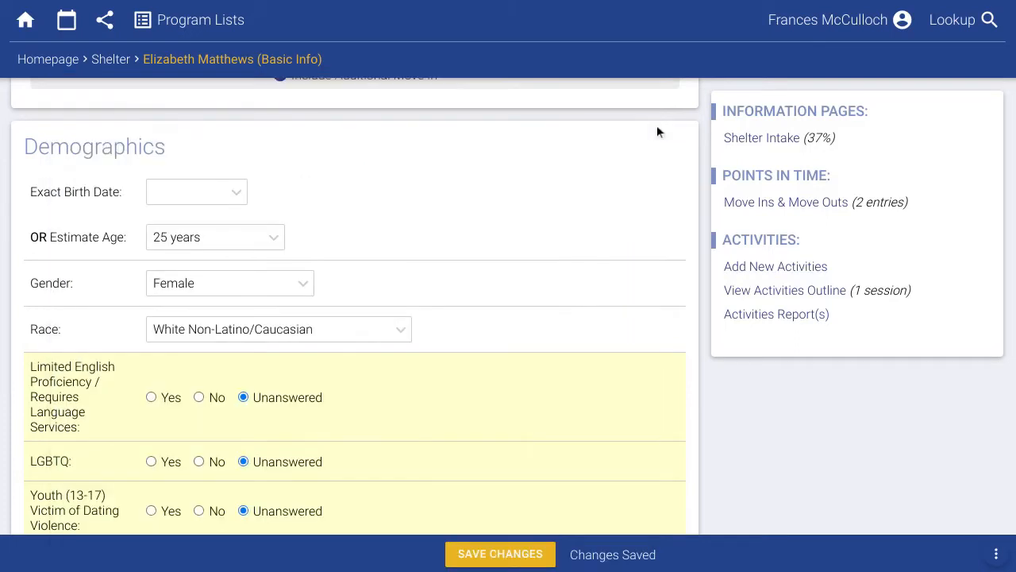
pyautogui.click(778, 291)
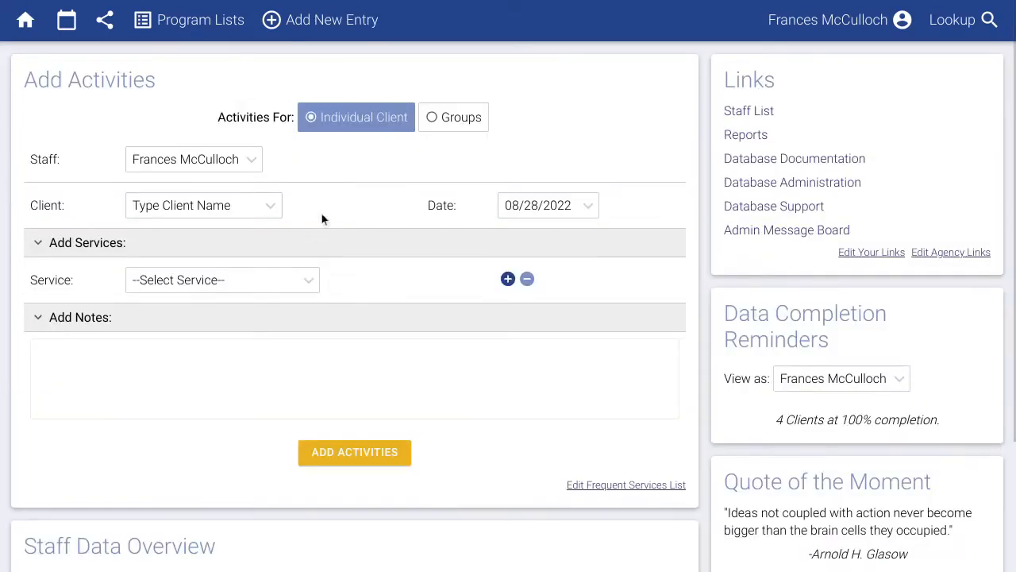
# Start a new client intake enrolled in the Hotline program.
pyautogui.moveTo(322, 27)
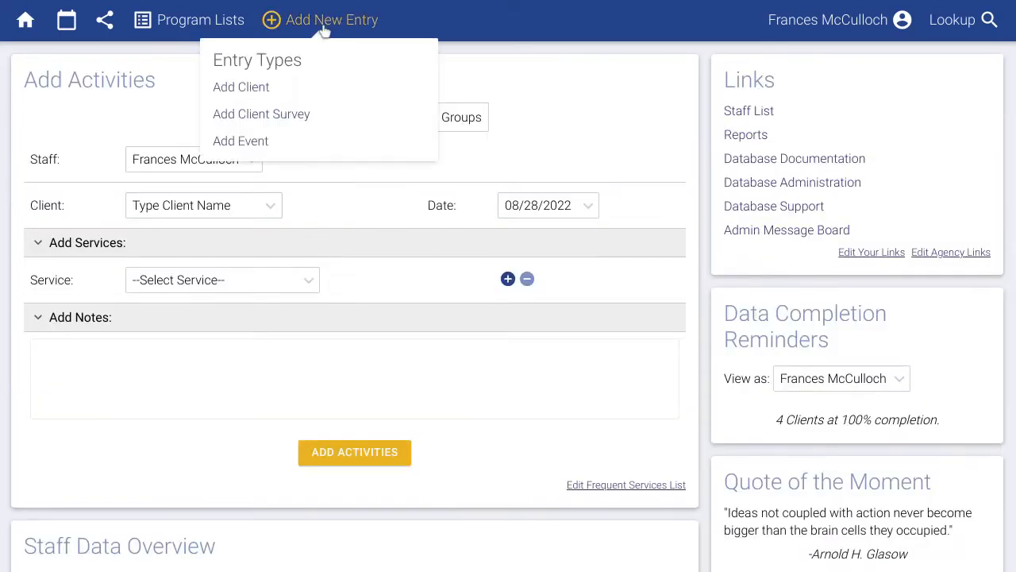
pyautogui.click(256, 91)
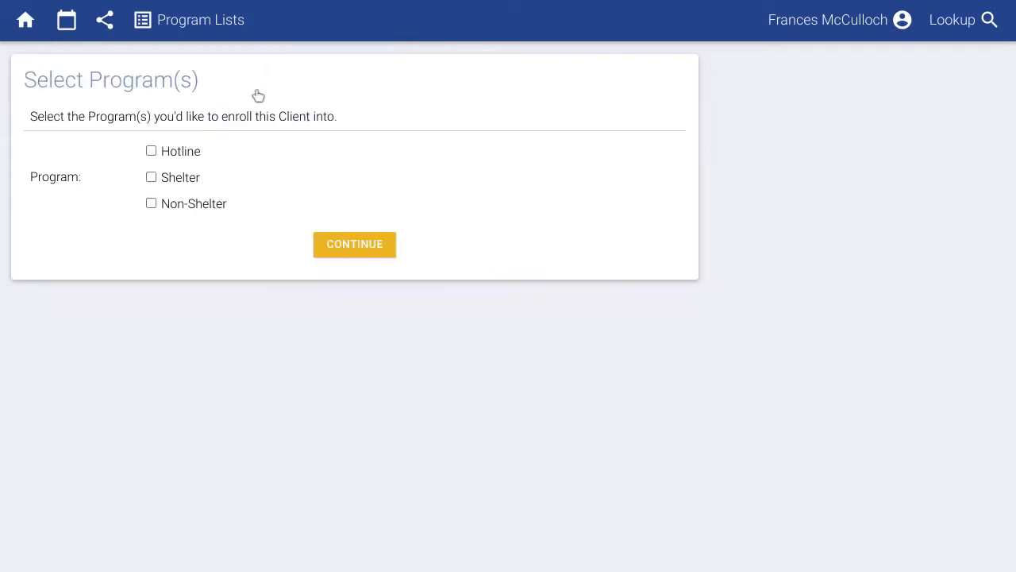
pyautogui.click(182, 152)
pyautogui.click(355, 244)
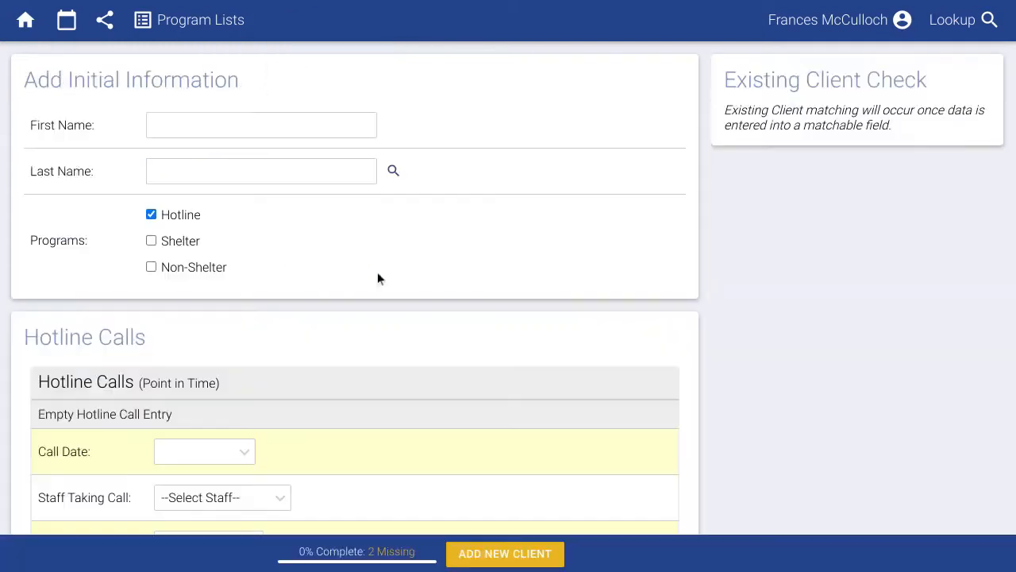
# Enter the hotline client's first and last name.
pyautogui.click(254, 128)
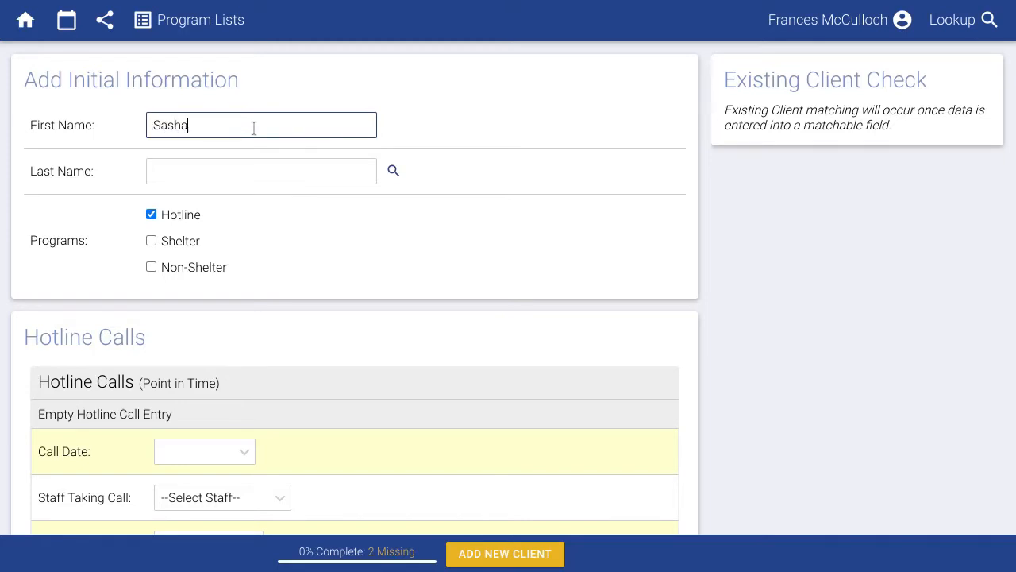
pyautogui.press('Tab')
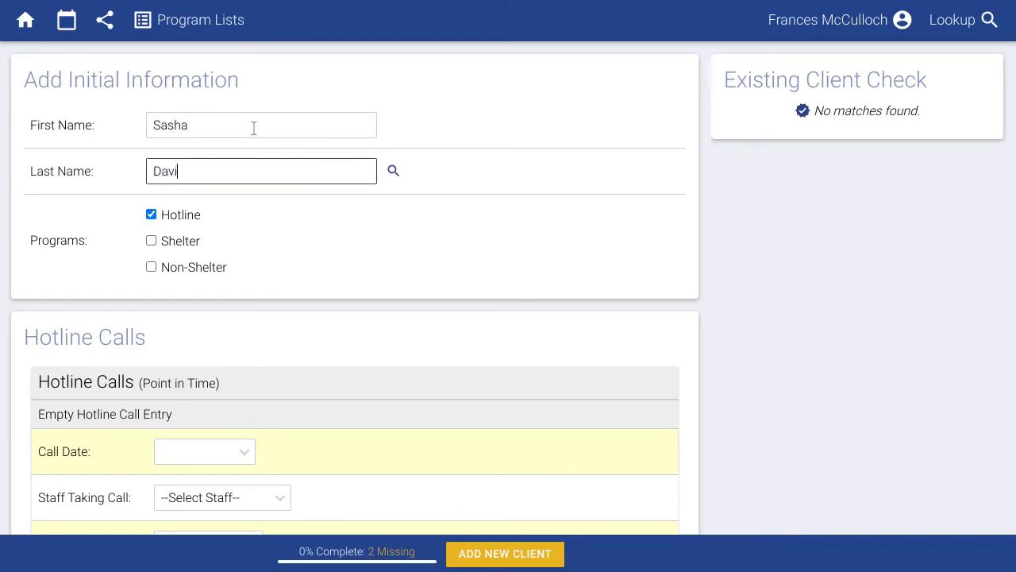
pyautogui.scroll(-2, 293, 319)
pyautogui.scroll(-1, 296, 319)
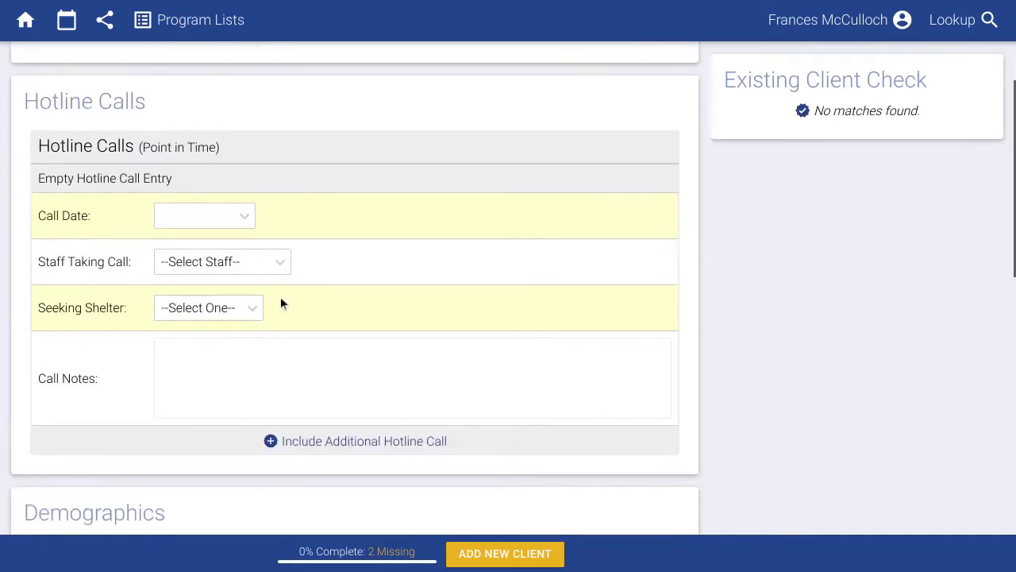
# Log a 08/28 hotline call with staff, shelter denied, reason Shelter at Capacity.
pyautogui.click(215, 223)
pyautogui.click(189, 416)
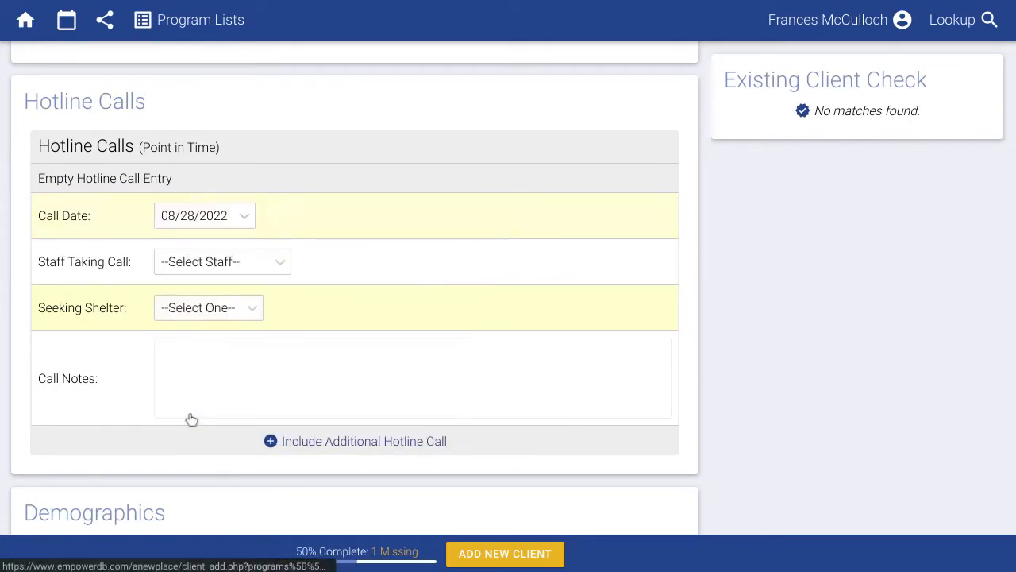
pyautogui.click(211, 268)
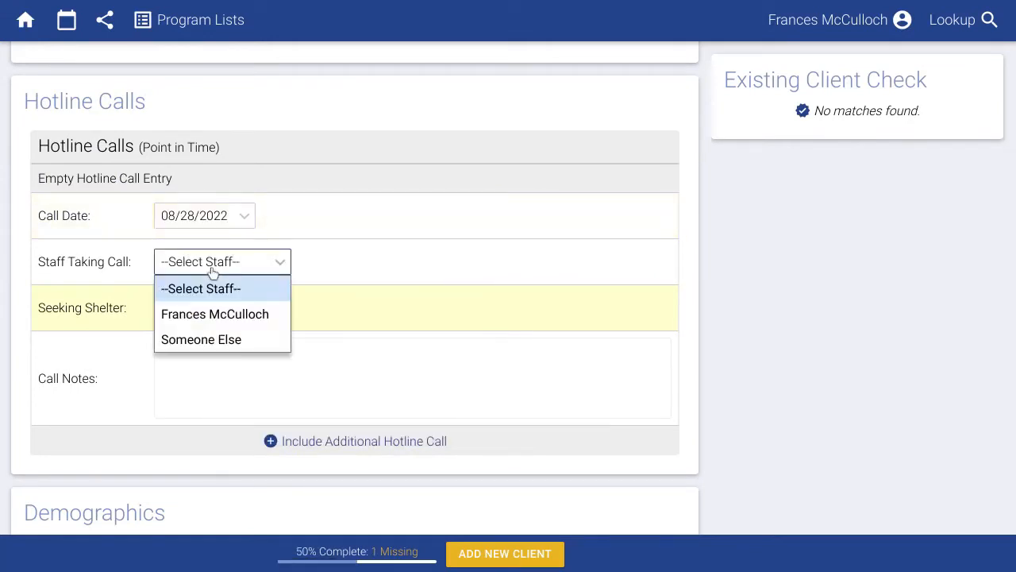
pyautogui.click(216, 314)
pyautogui.click(219, 314)
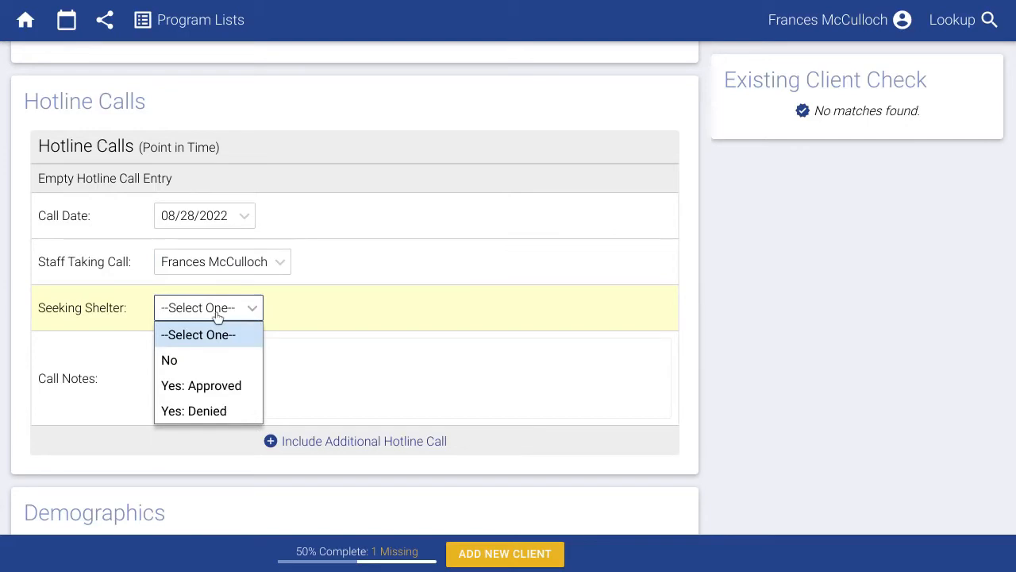
pyautogui.click(212, 411)
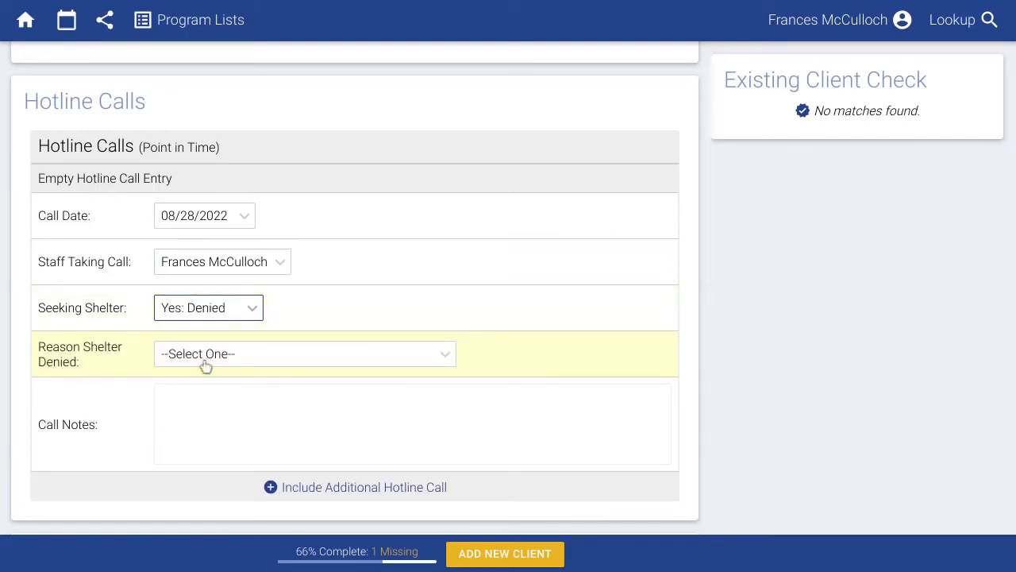
pyautogui.click(204, 361)
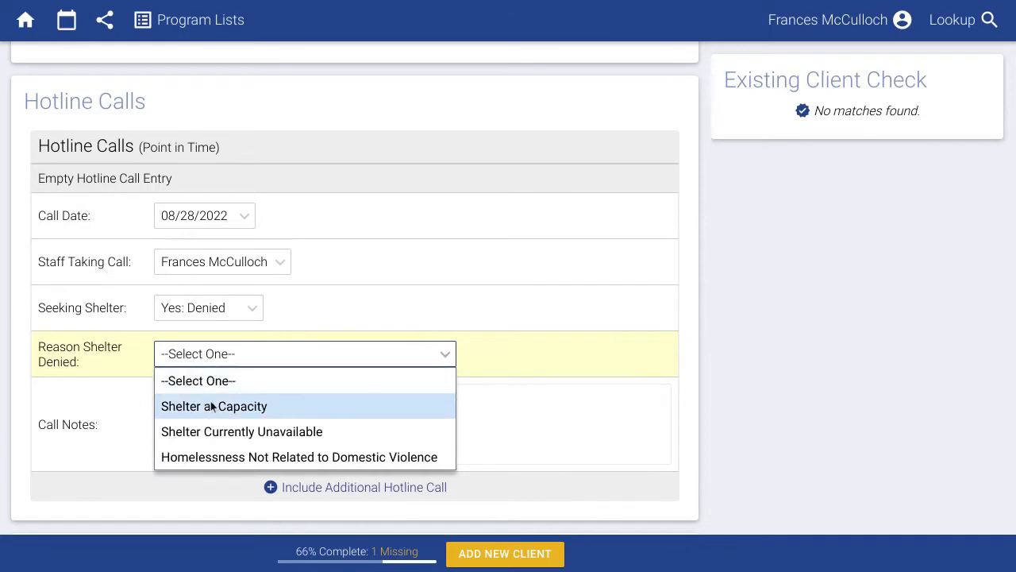
pyautogui.click(212, 406)
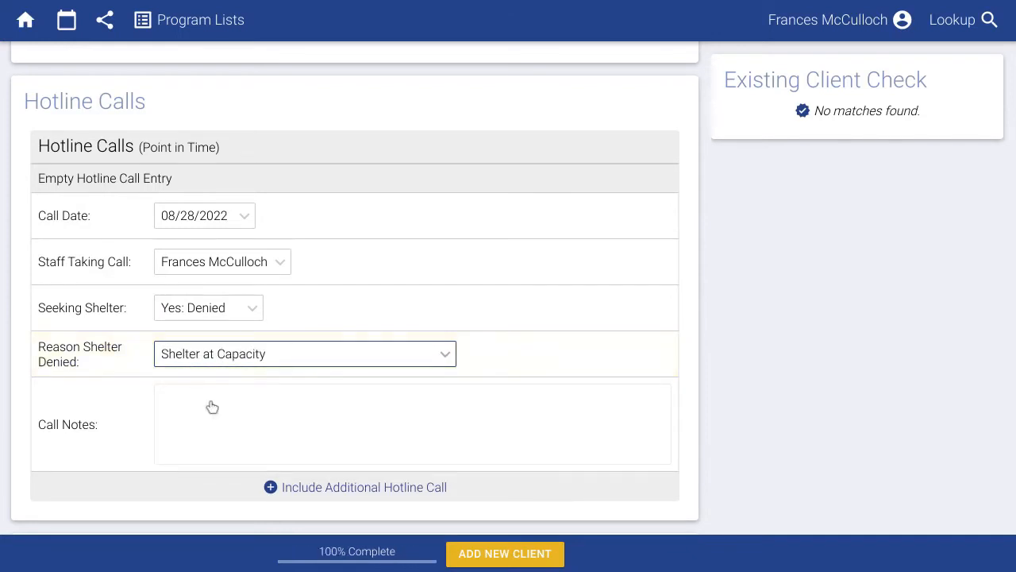
# Note 'Looking to shelter space....' on the call and add a second call entry.
pyautogui.click(211, 402)
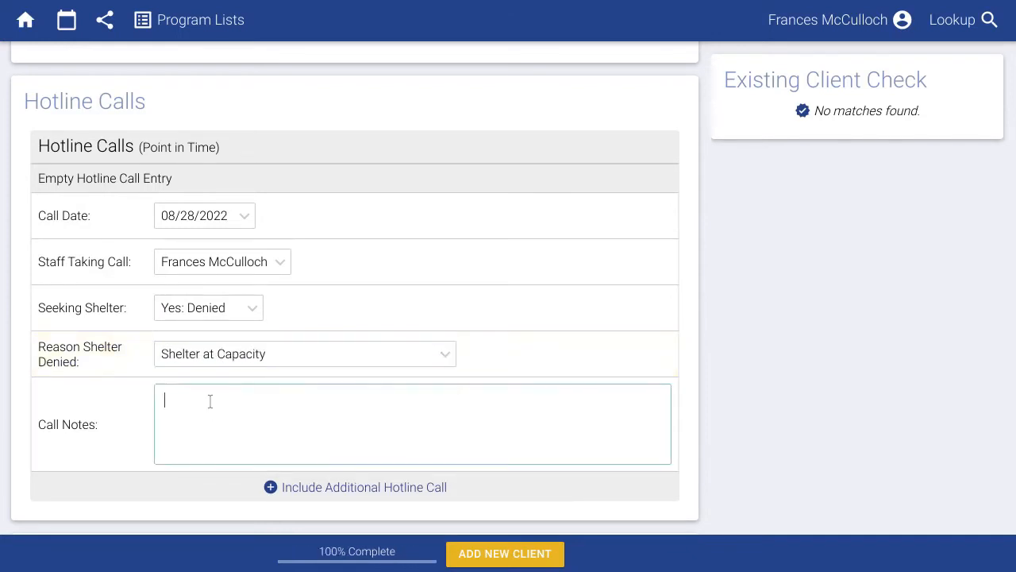
pyautogui.write('Looking to shelter space....')
pyautogui.click(421, 487)
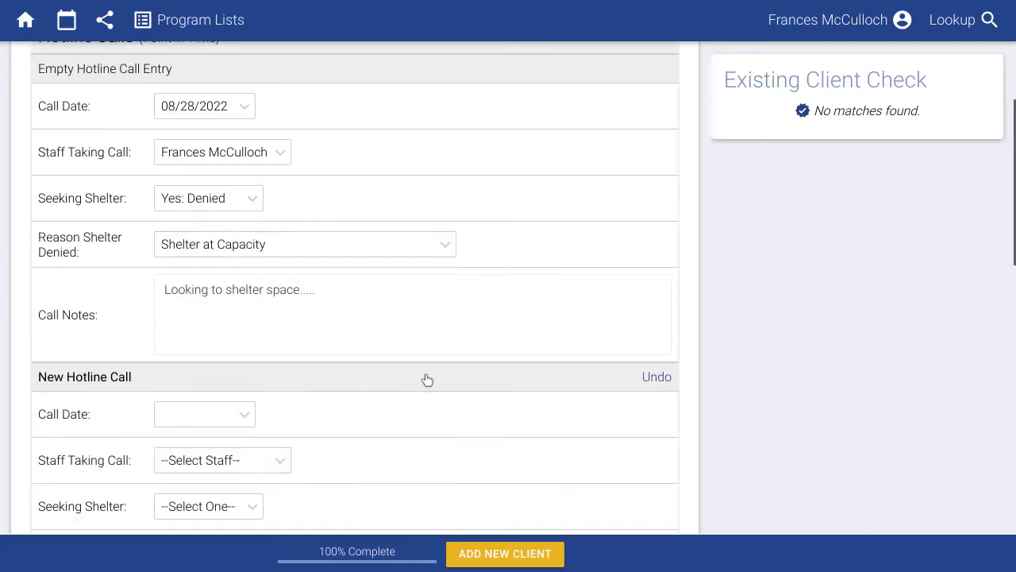
# Set the second call to 08/28 with its staff member and shelter approved.
pyautogui.scroll(-3, 427, 379)
pyautogui.scroll(-1, 427, 380)
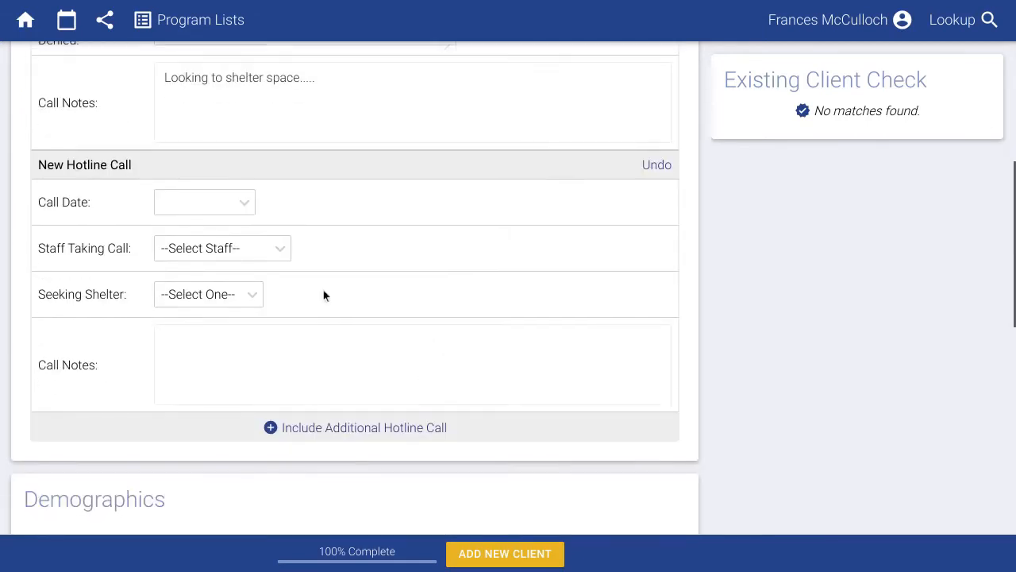
pyautogui.click(230, 204)
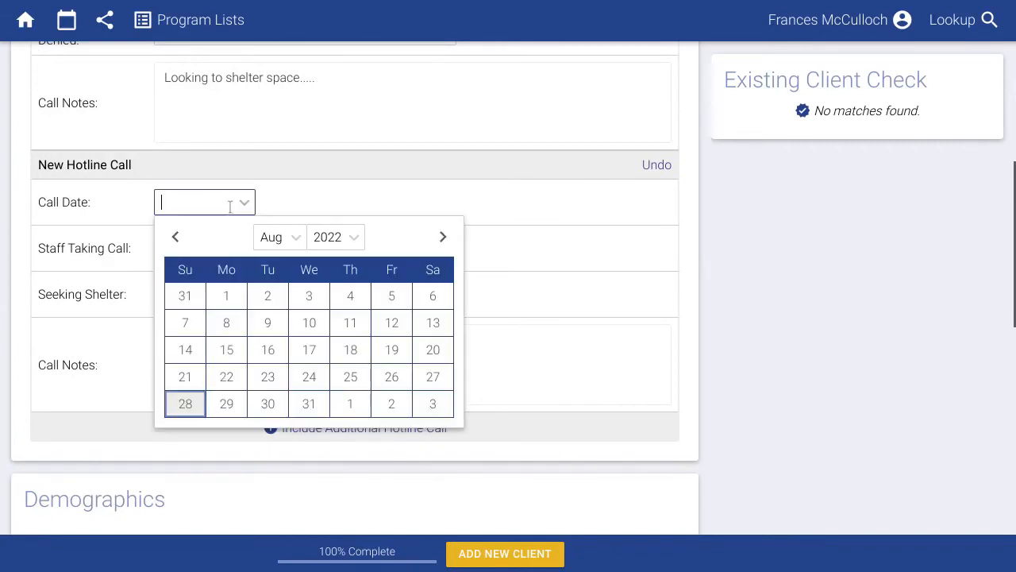
pyautogui.click(193, 403)
pyautogui.click(189, 249)
pyautogui.click(193, 302)
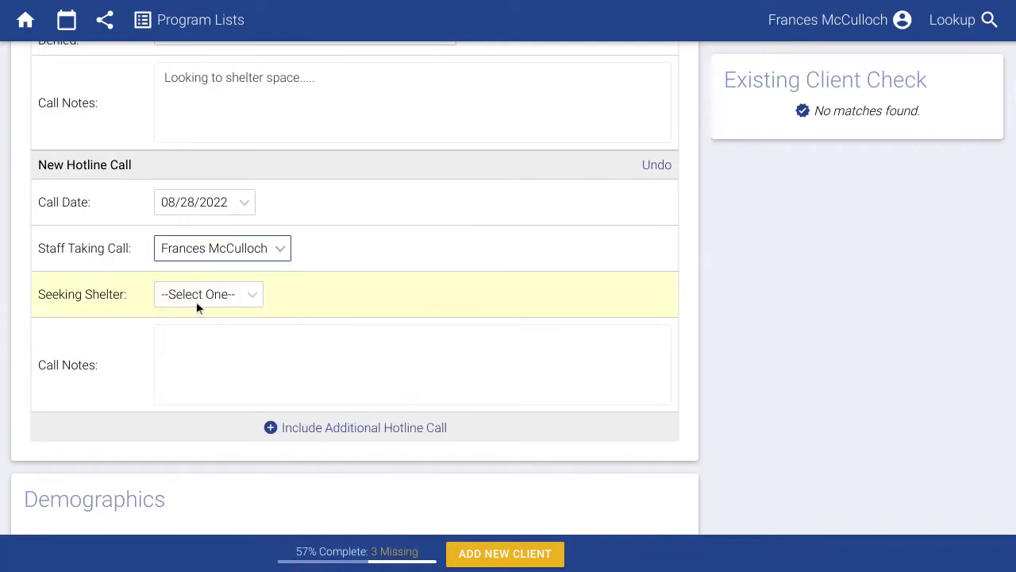
pyautogui.click(198, 299)
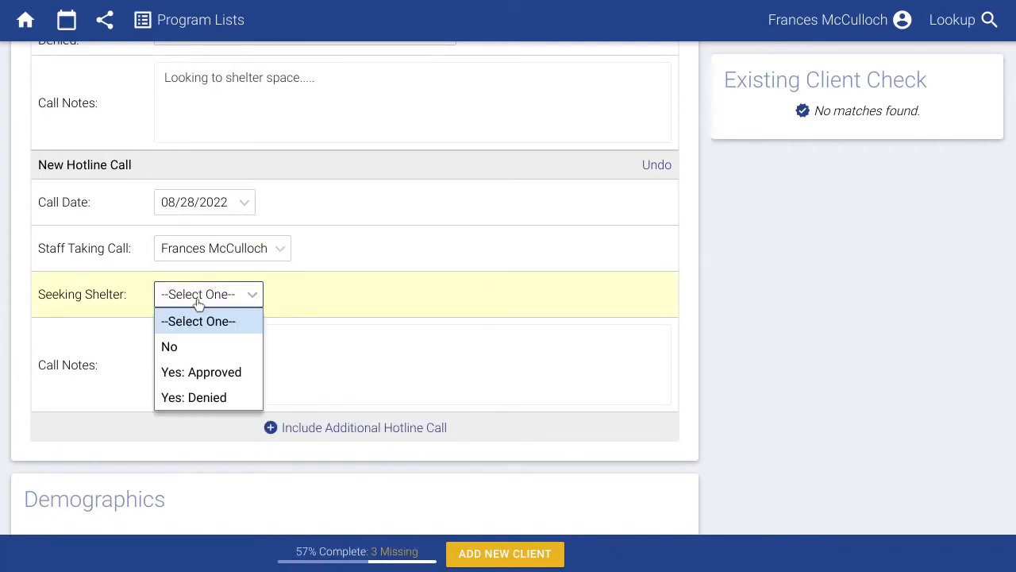
pyautogui.click(195, 379)
# Note 'Called again later in the day. Had space then!' and save the new client.
pyautogui.click(194, 380)
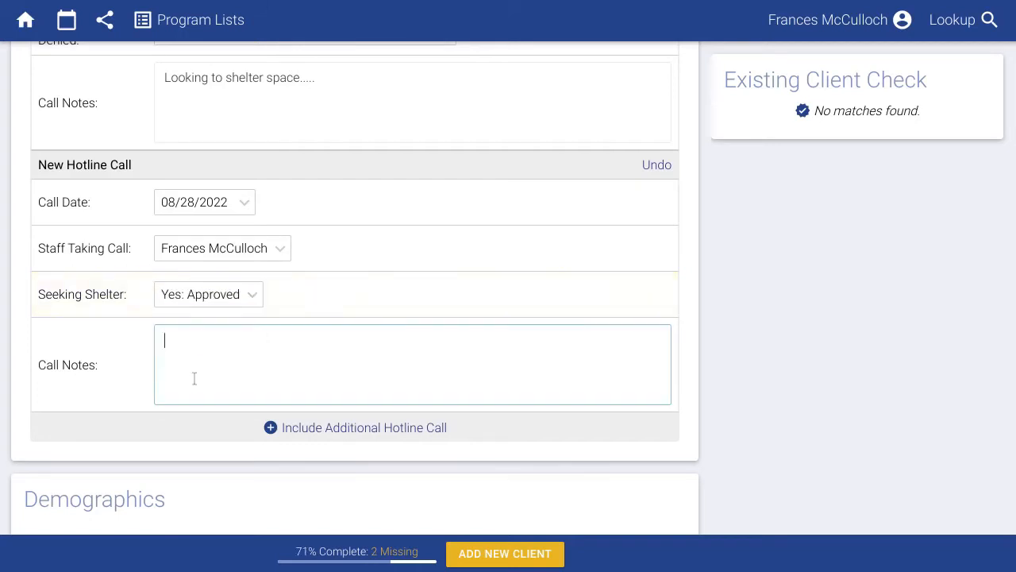
pyautogui.write('Called again later in the da')
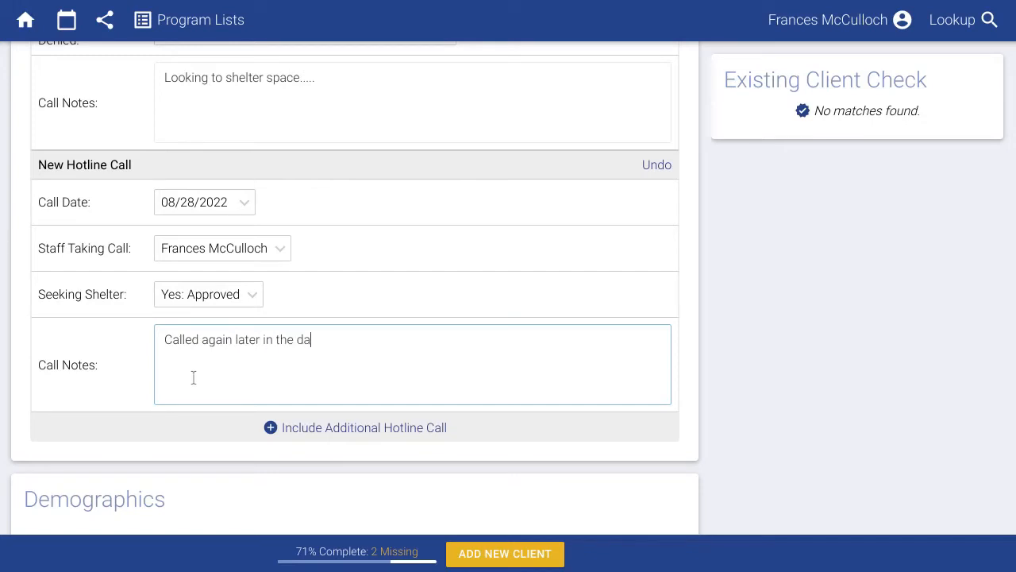
pyautogui.write('y.  Had space then!')
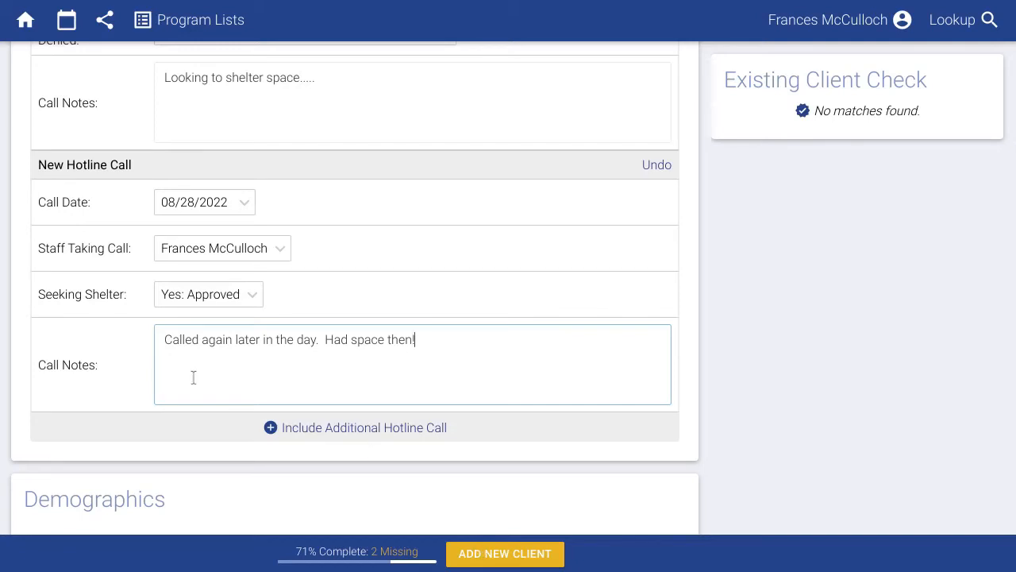
pyautogui.click(482, 555)
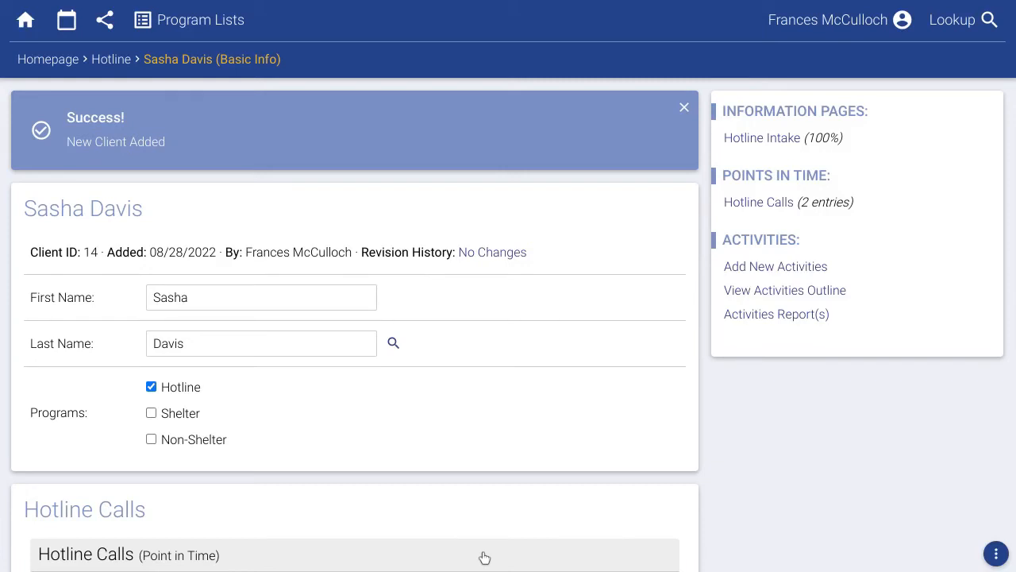
# Also enroll the client in the Shelter program and save the enrollment.
pyautogui.click(174, 410)
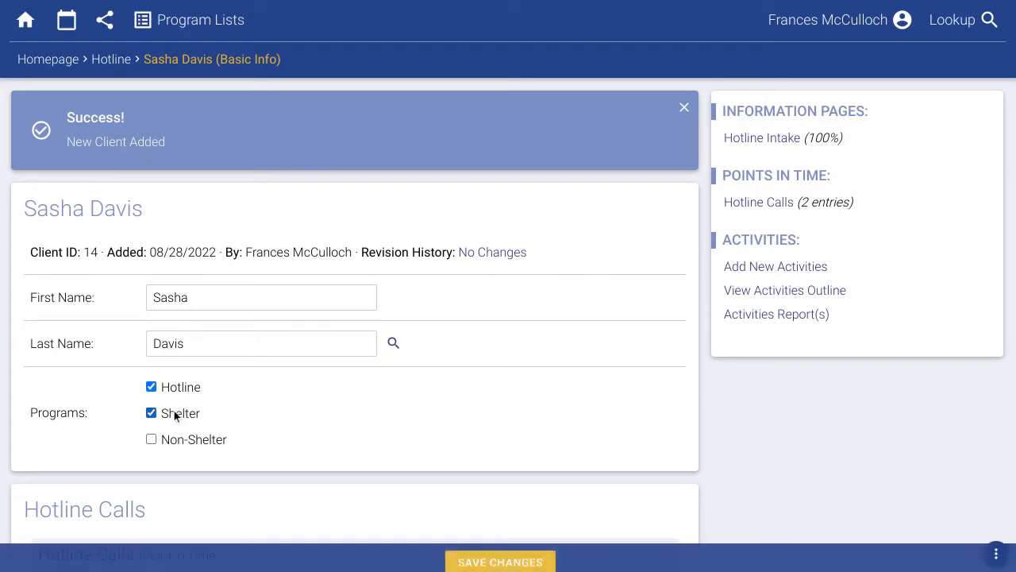
pyautogui.click(499, 553)
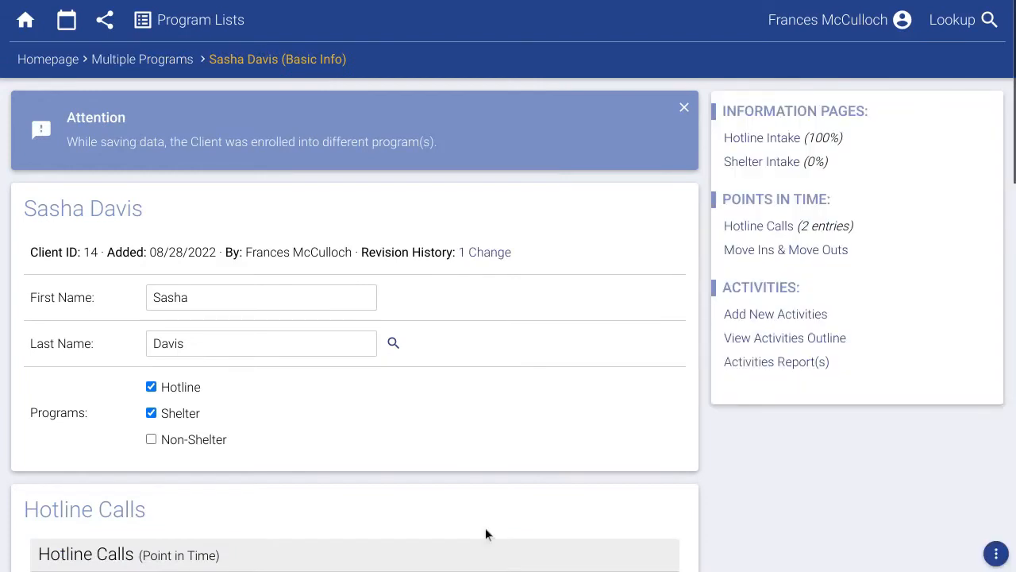
pyautogui.scroll(-1, 487, 533)
pyautogui.scroll(-10, 486, 531)
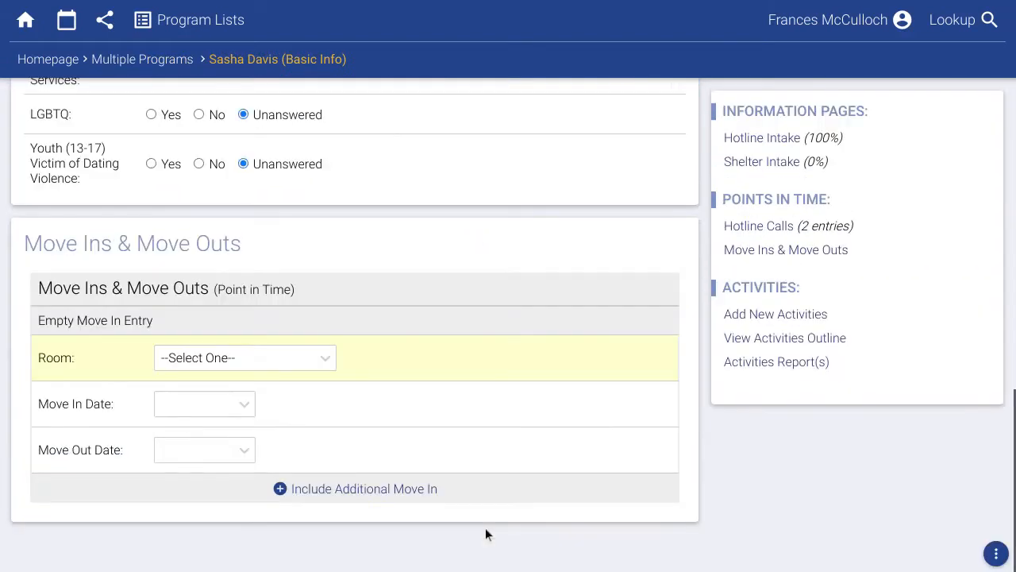
# Save a move-in to Shelter Unit - (2 Occupants) dated 08/28/2022, then return home.
pyautogui.click(276, 366)
pyautogui.click(241, 409)
pyautogui.click(210, 410)
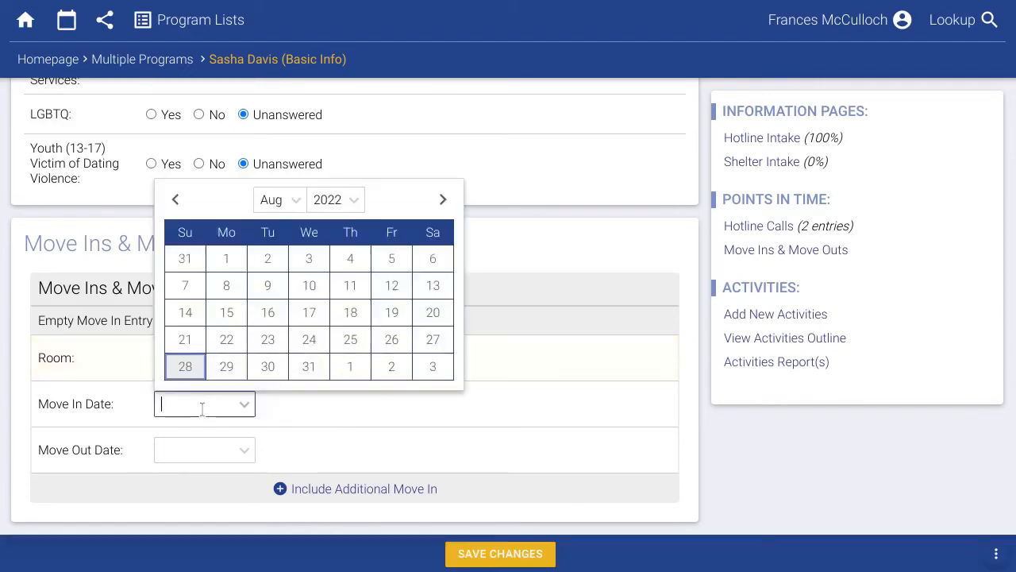
pyautogui.click(190, 373)
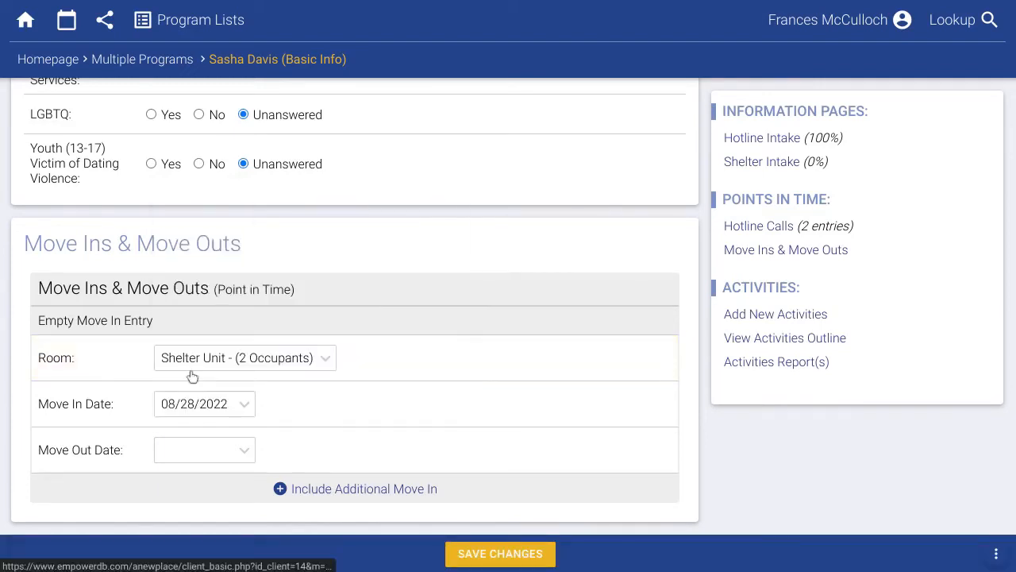
pyautogui.click(477, 553)
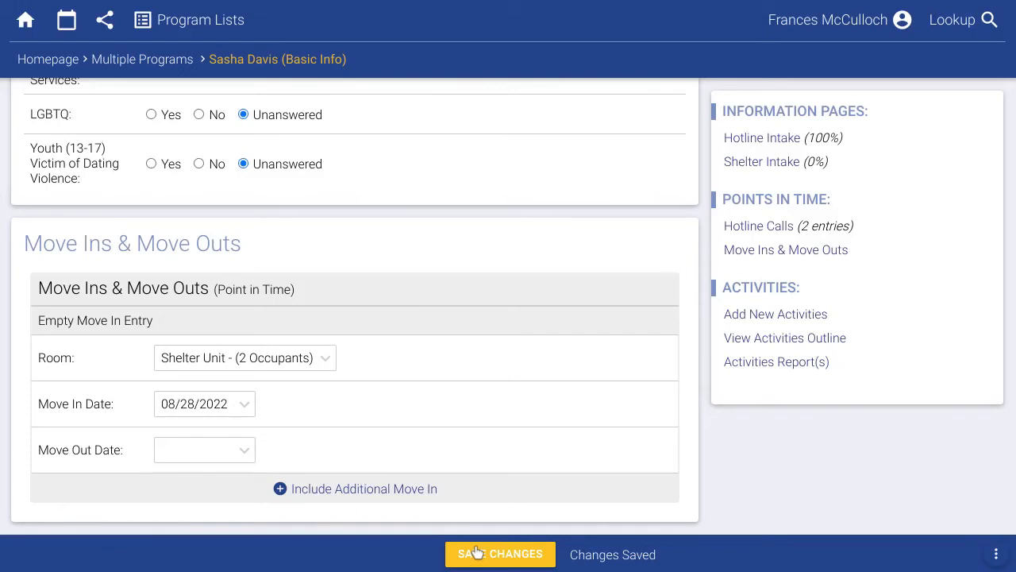
pyautogui.click(53, 57)
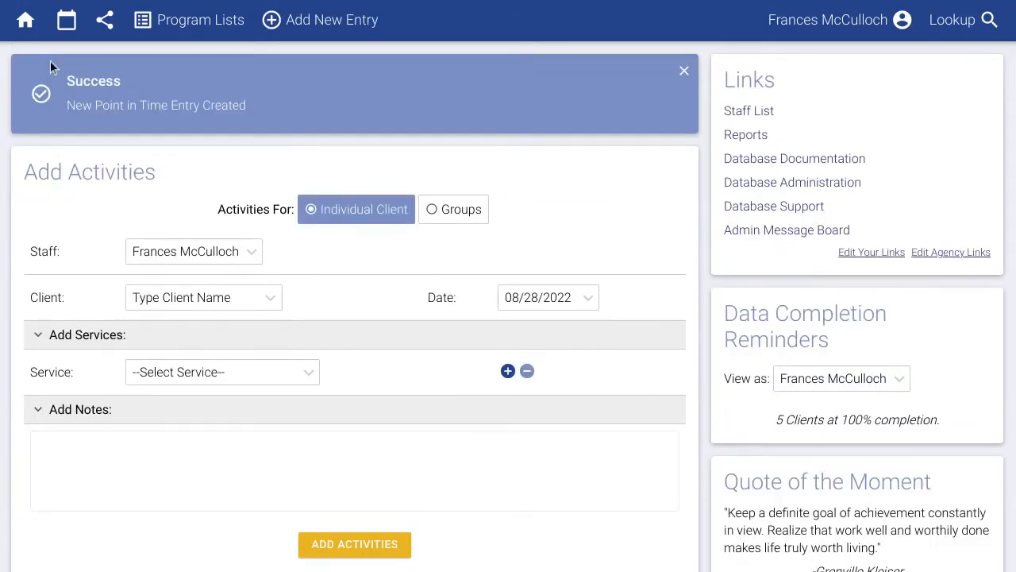
# Add a Shelter client survey answering Yes to the community resources and safety planning questions.
pyautogui.moveTo(328, 37)
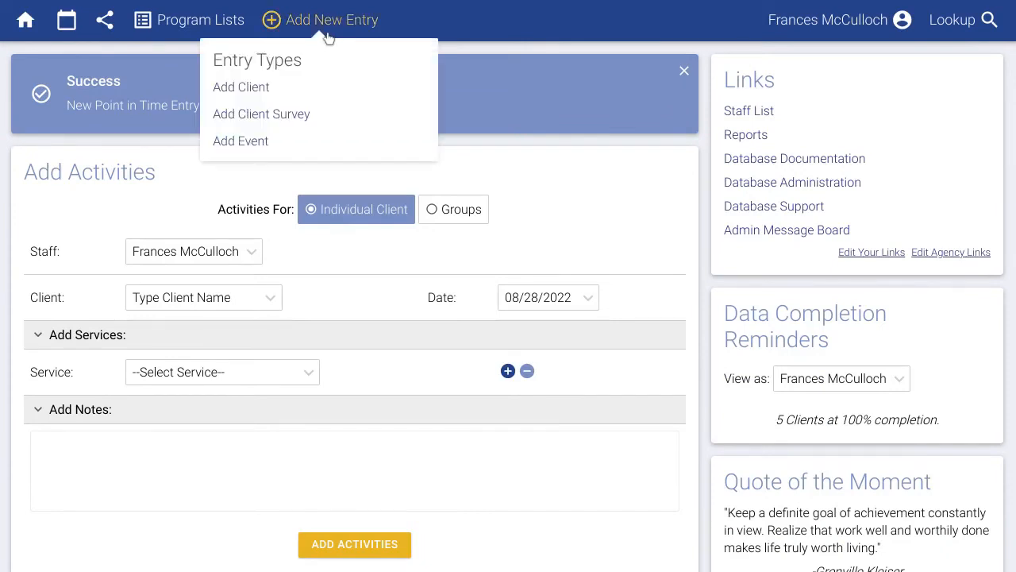
pyautogui.click(279, 118)
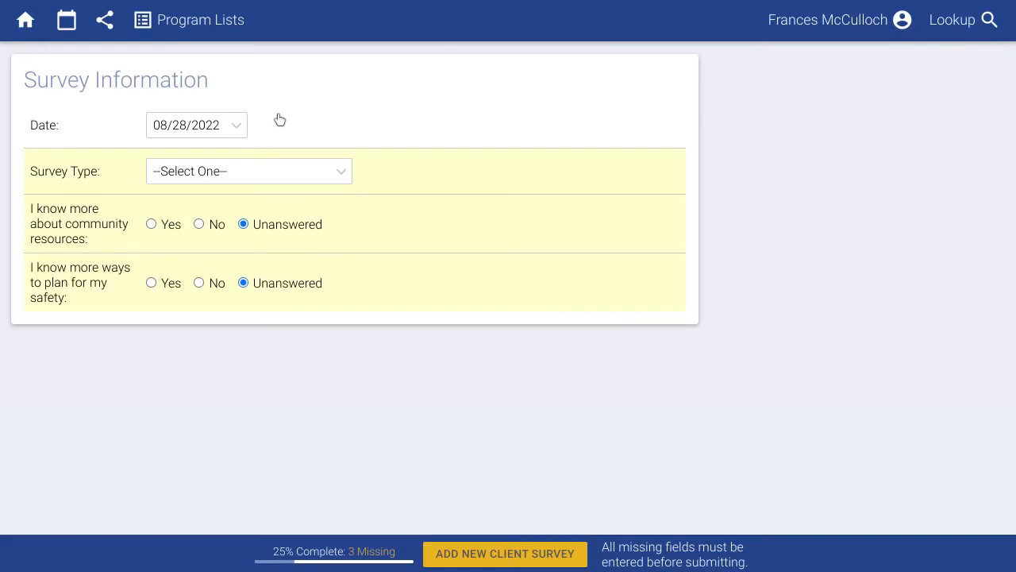
pyautogui.click(240, 174)
pyautogui.click(202, 222)
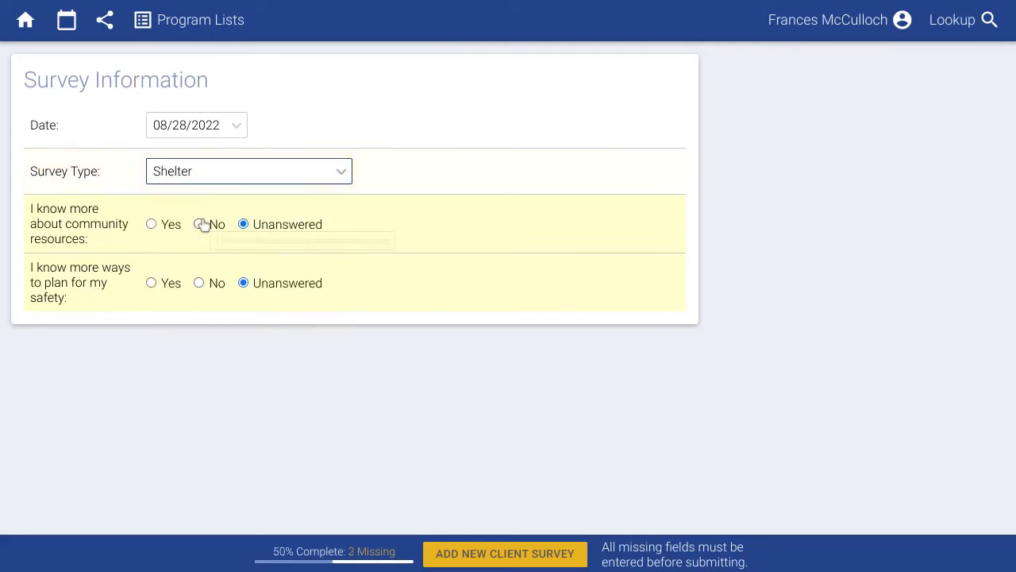
pyautogui.click(166, 225)
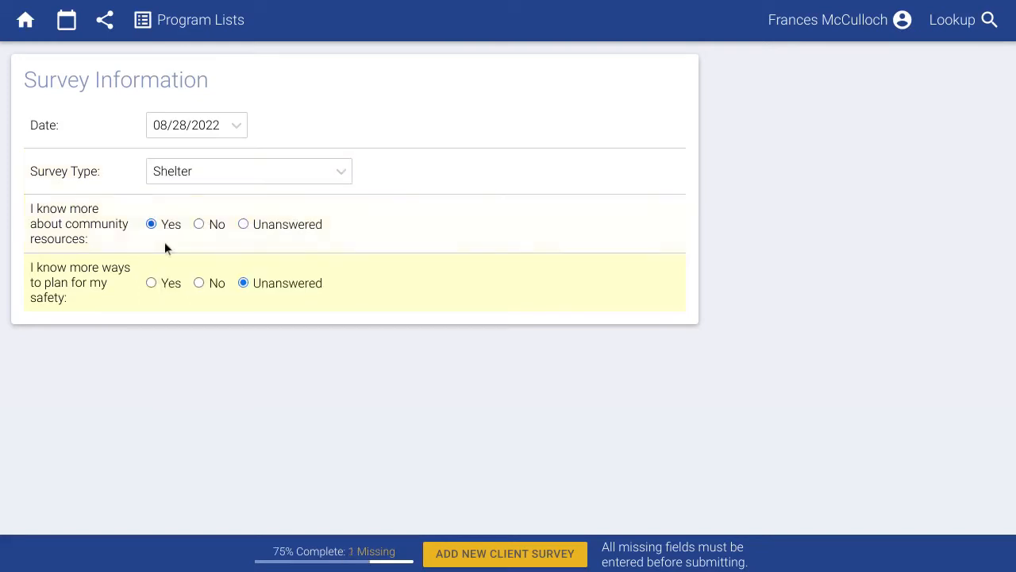
pyautogui.click(164, 283)
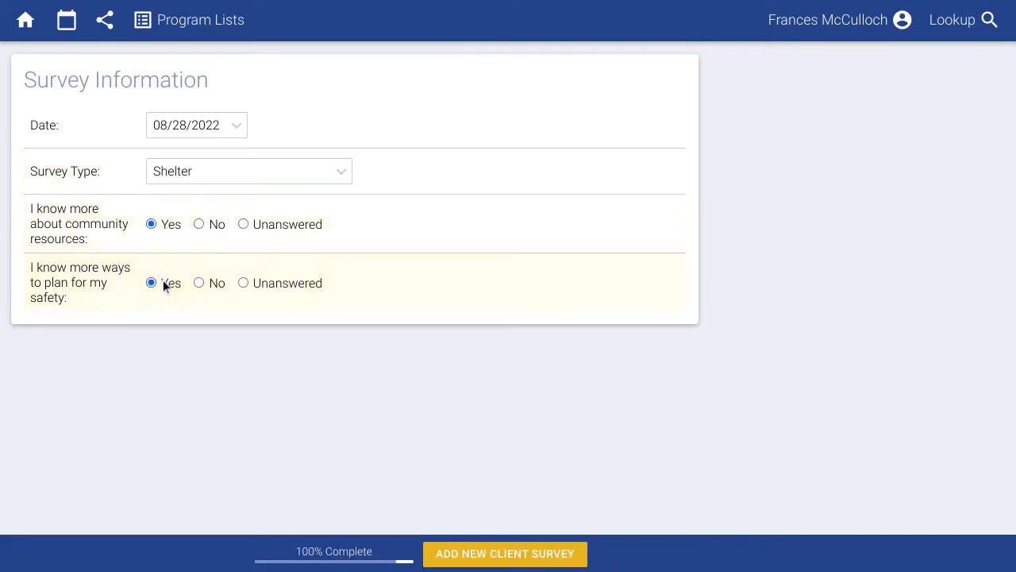
pyautogui.click(474, 554)
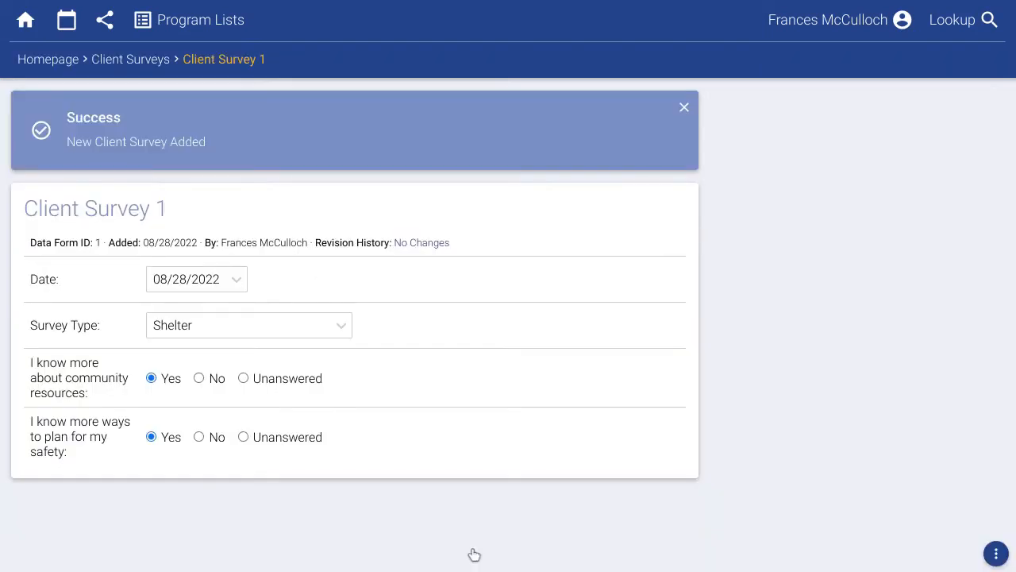
# Review Client Survey 1 in the Client Surveys list, then return to the homepage.
pyautogui.click(203, 30)
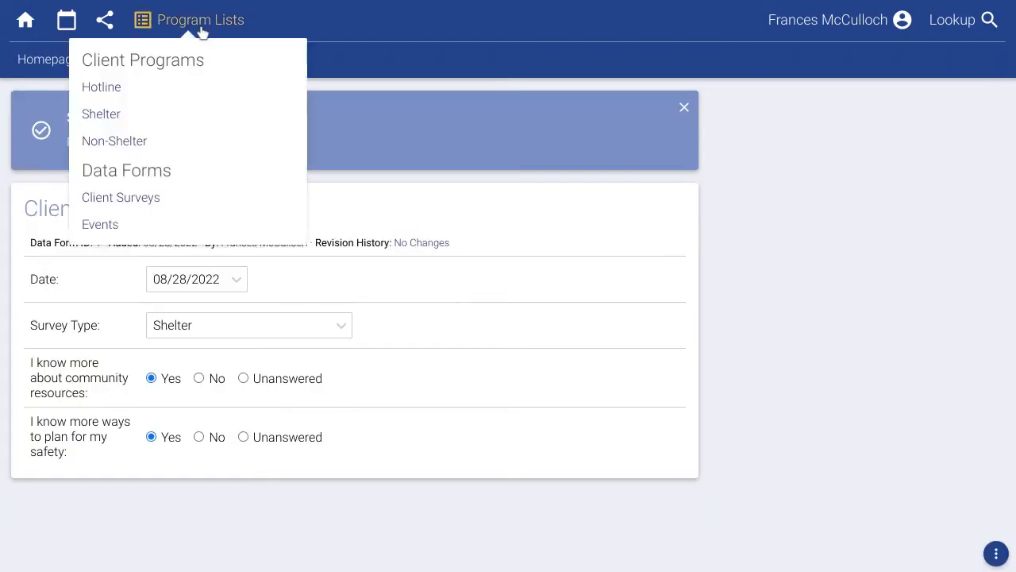
pyautogui.click(116, 203)
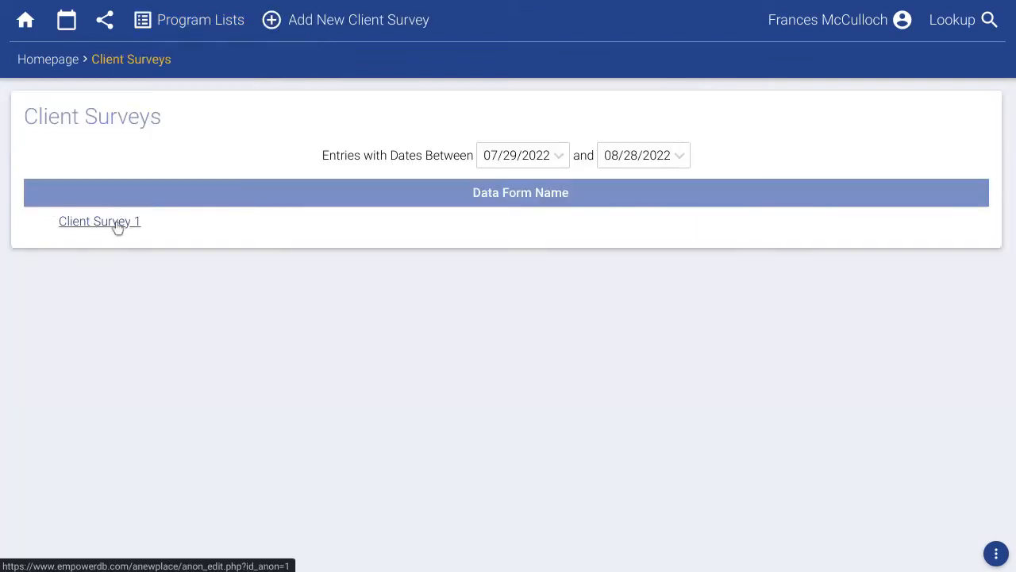
pyautogui.click(118, 224)
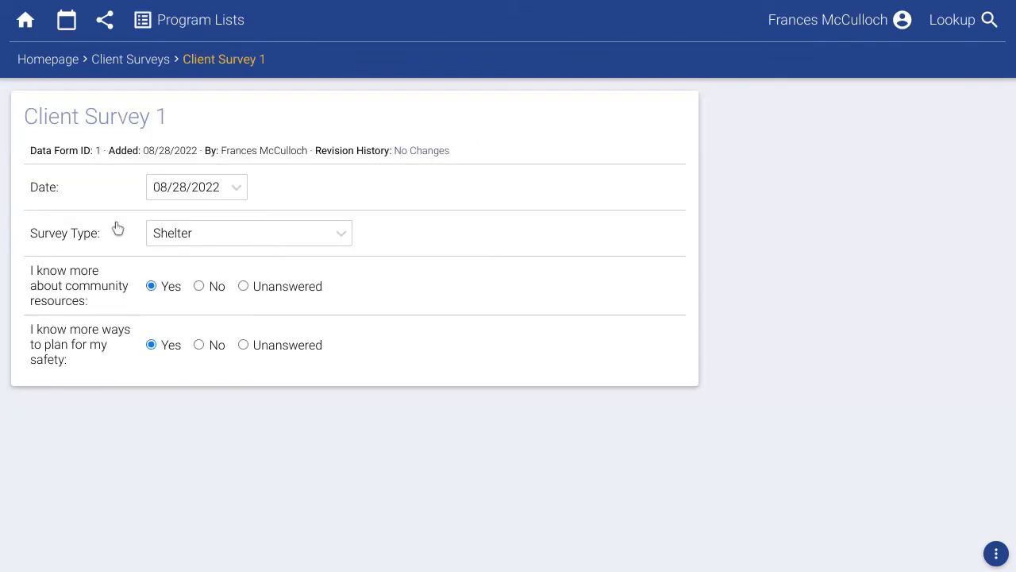
pyautogui.click(42, 69)
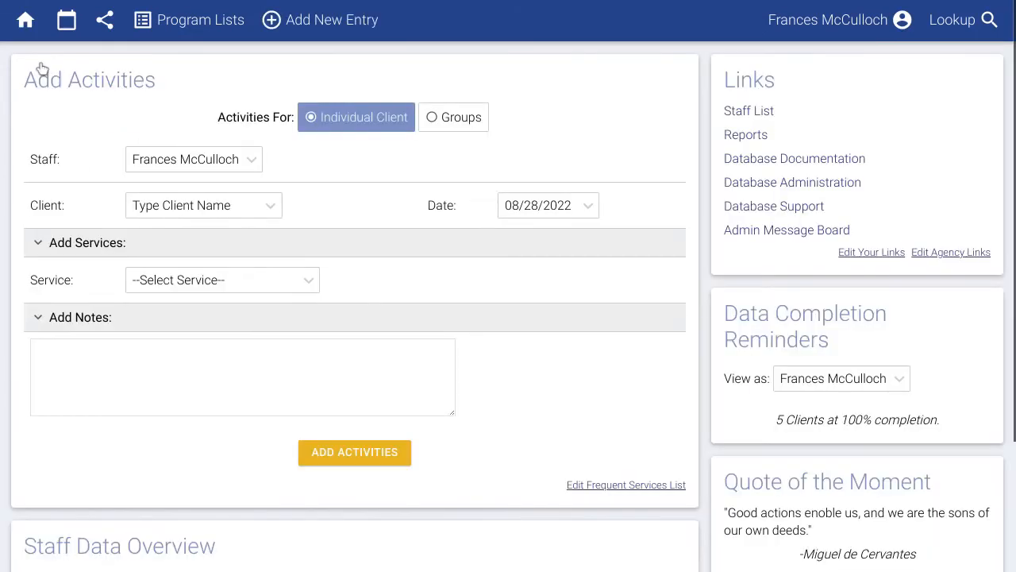
# Add a new event for the Adult/General Population with 30 participants.
pyautogui.moveTo(322, 34)
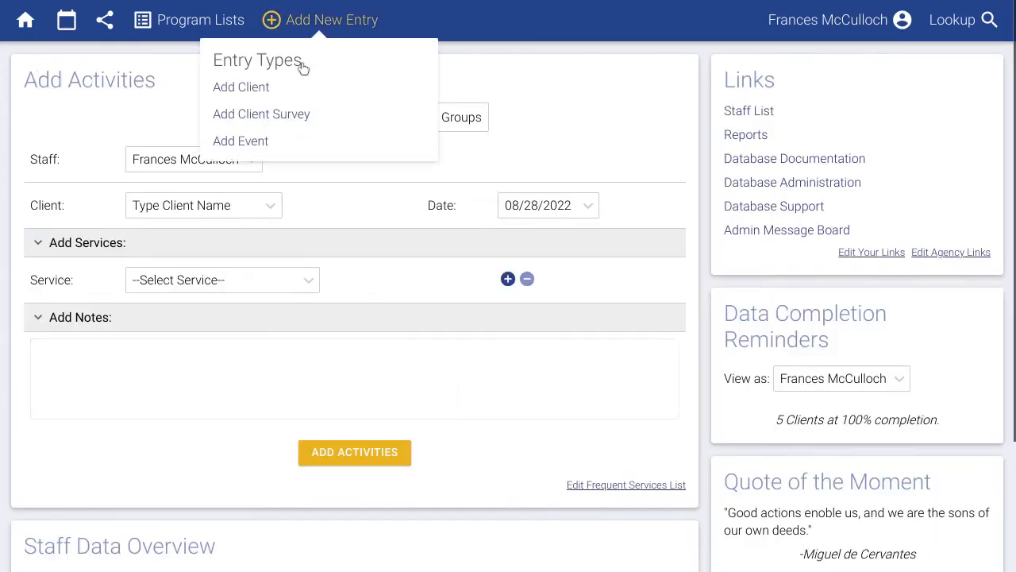
pyautogui.click(262, 141)
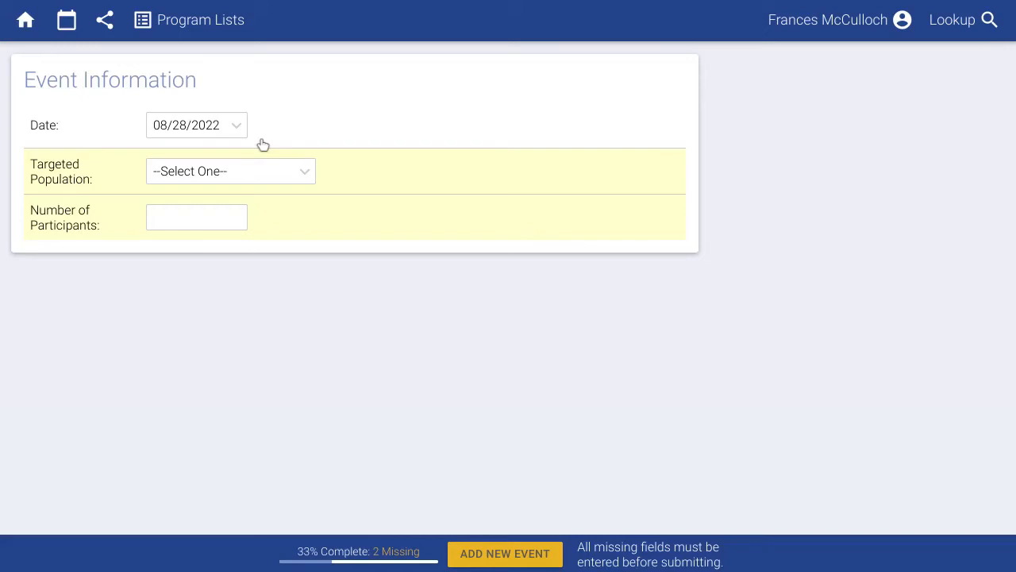
pyautogui.click(252, 171)
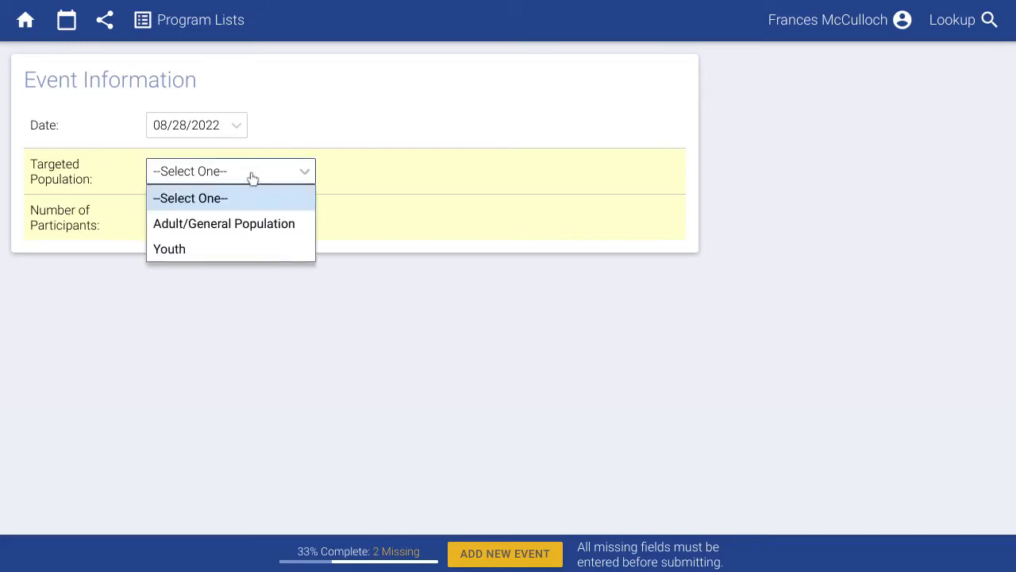
pyautogui.click(216, 224)
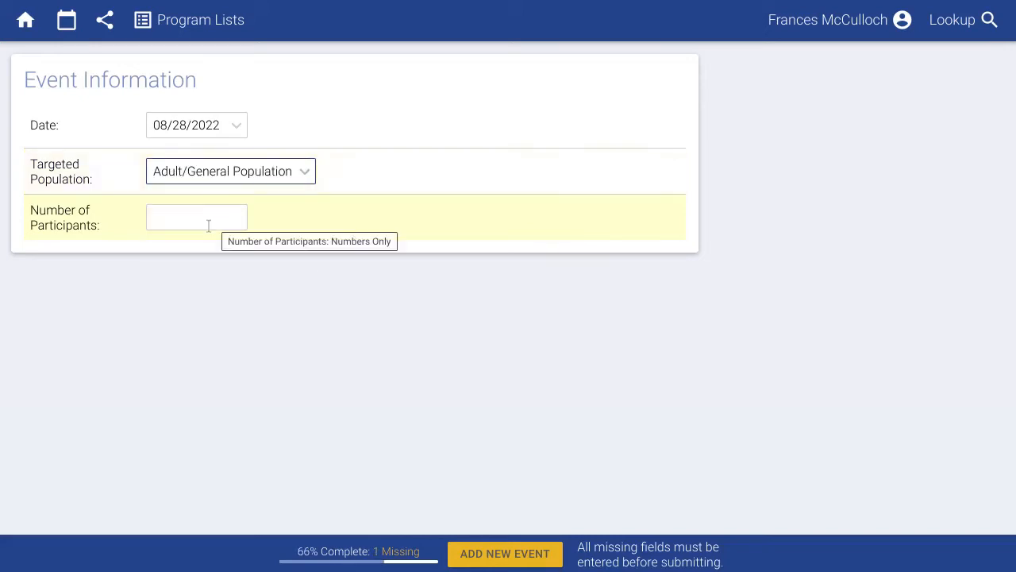
pyautogui.click(208, 225)
pyautogui.write('30')
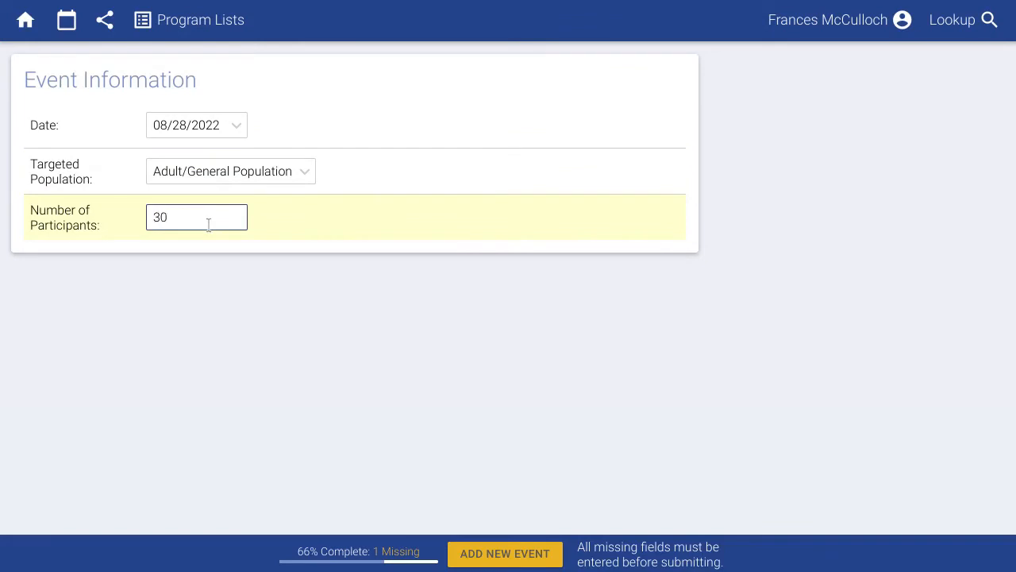
pyautogui.click(276, 334)
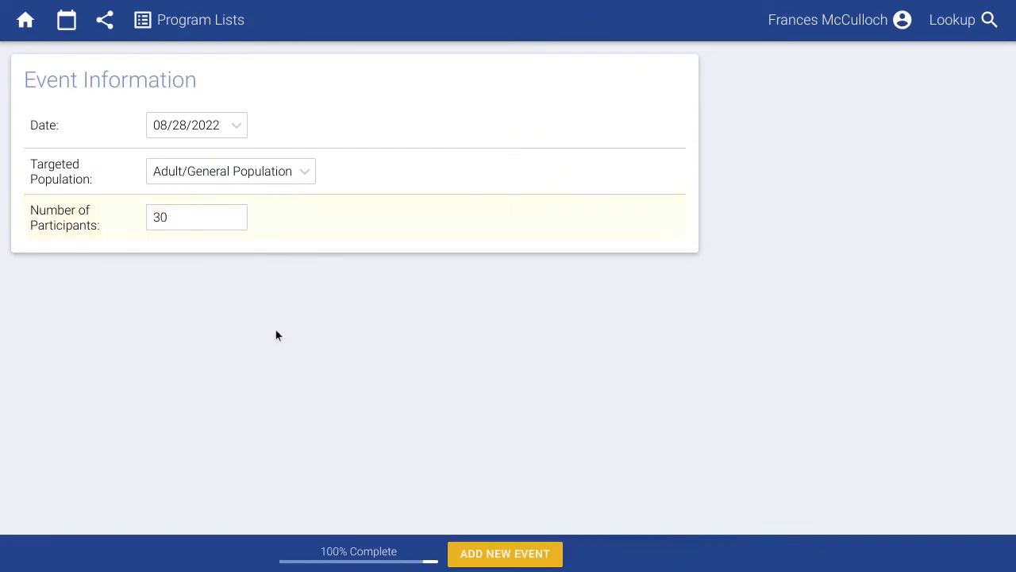
pyautogui.click(505, 554)
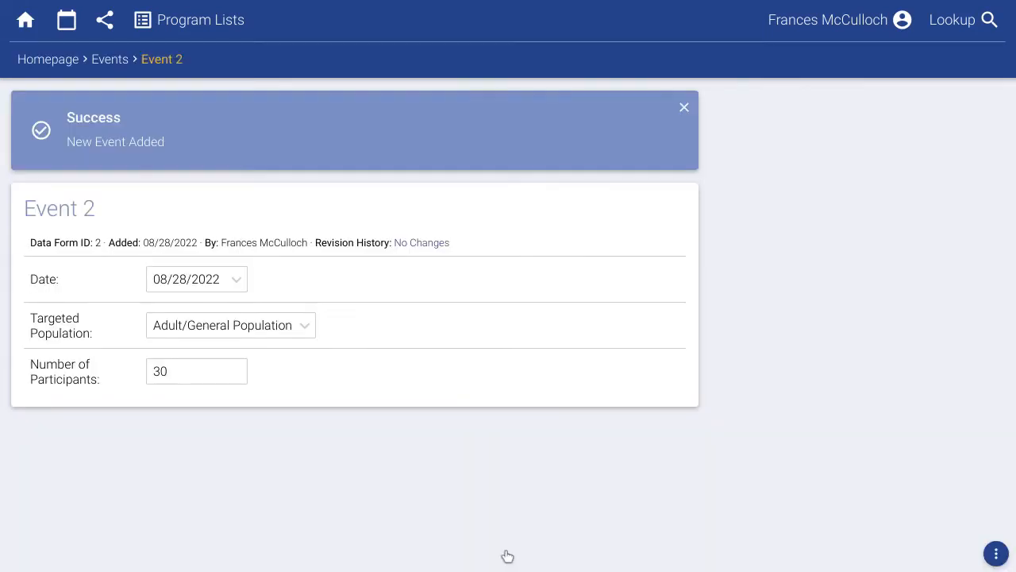
# Open Event 2 from the Events list to review it.
pyautogui.click(195, 23)
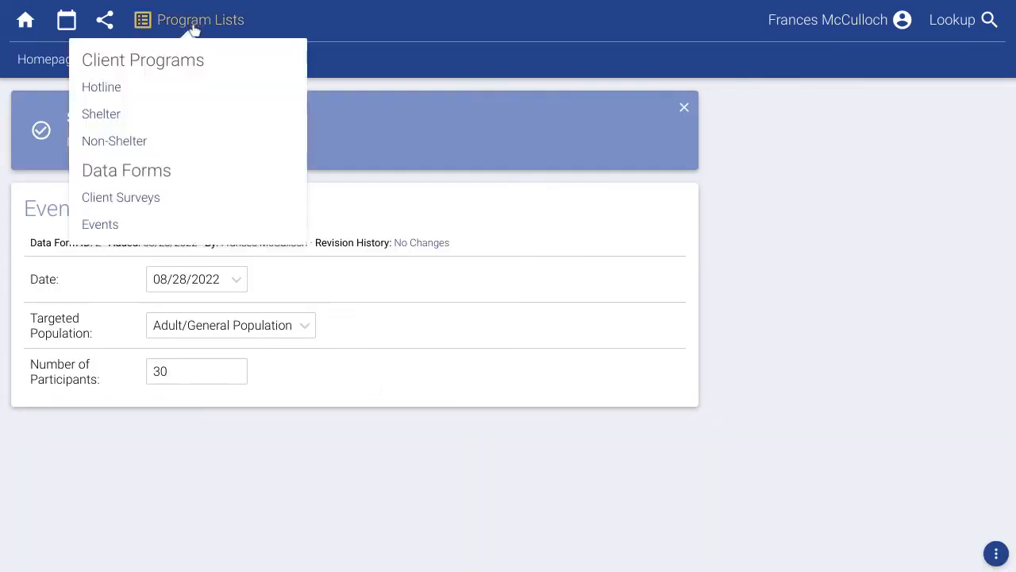
pyautogui.click(99, 225)
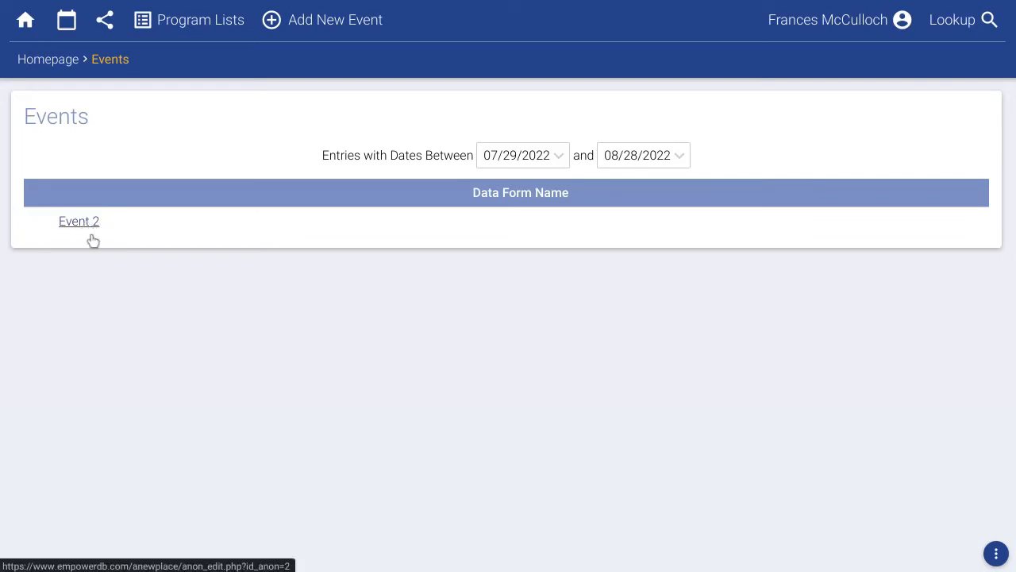
pyautogui.click(86, 225)
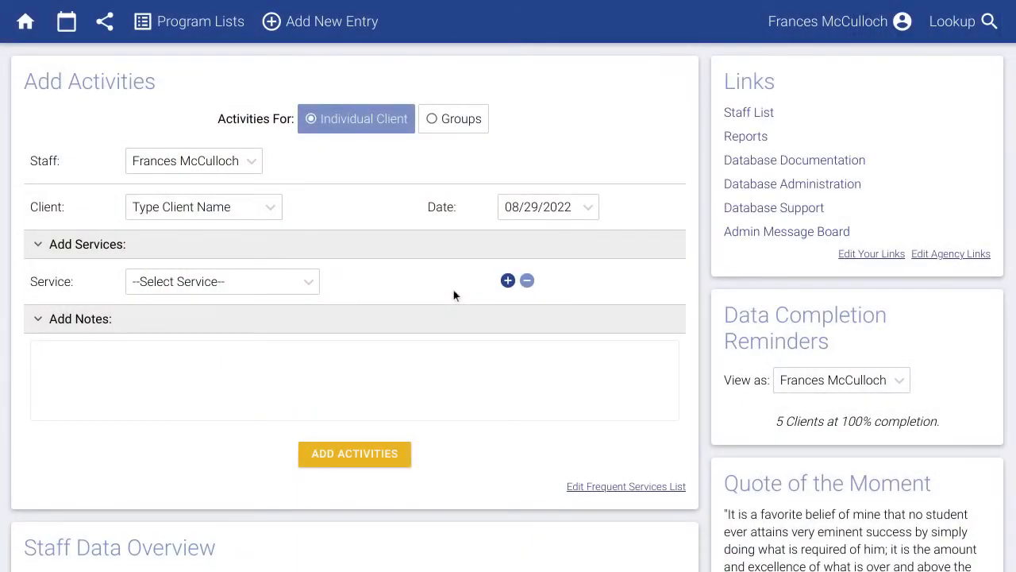
# Generate the FVPSA Progress Report for July - September 2022.
pyautogui.click(740, 138)
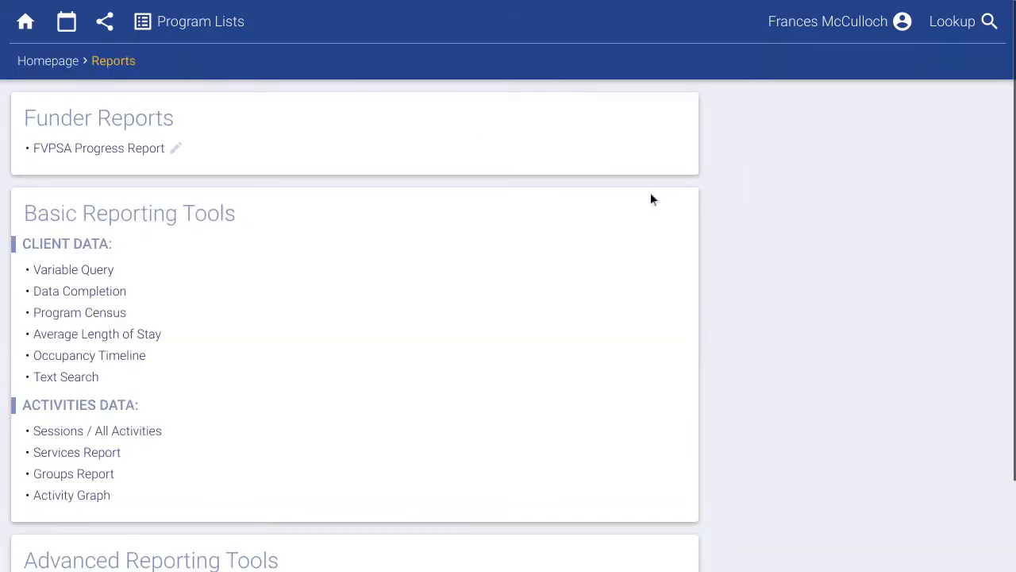
pyautogui.click(130, 157)
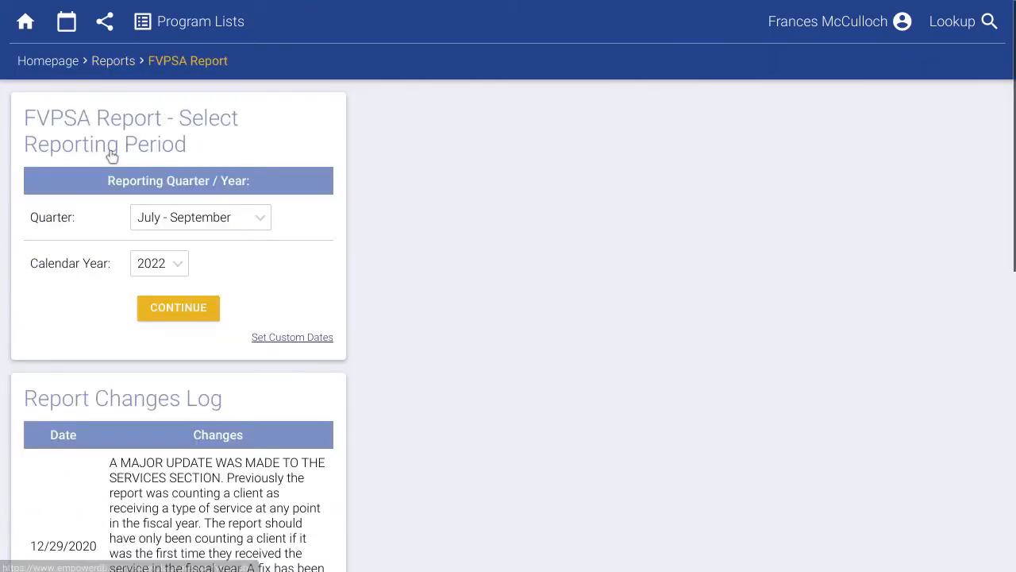
pyautogui.click(191, 222)
pyautogui.click(289, 263)
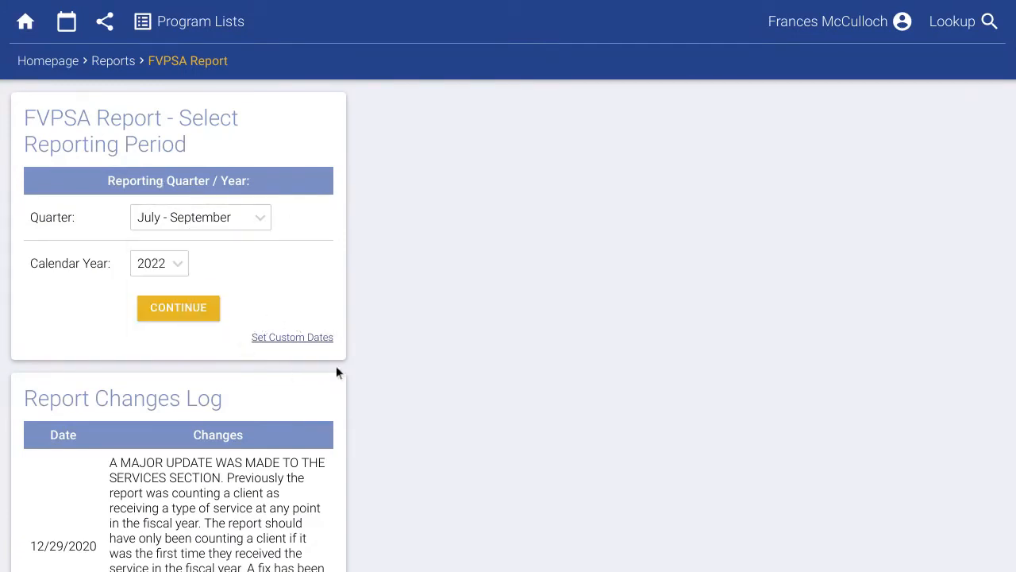
pyautogui.click(190, 319)
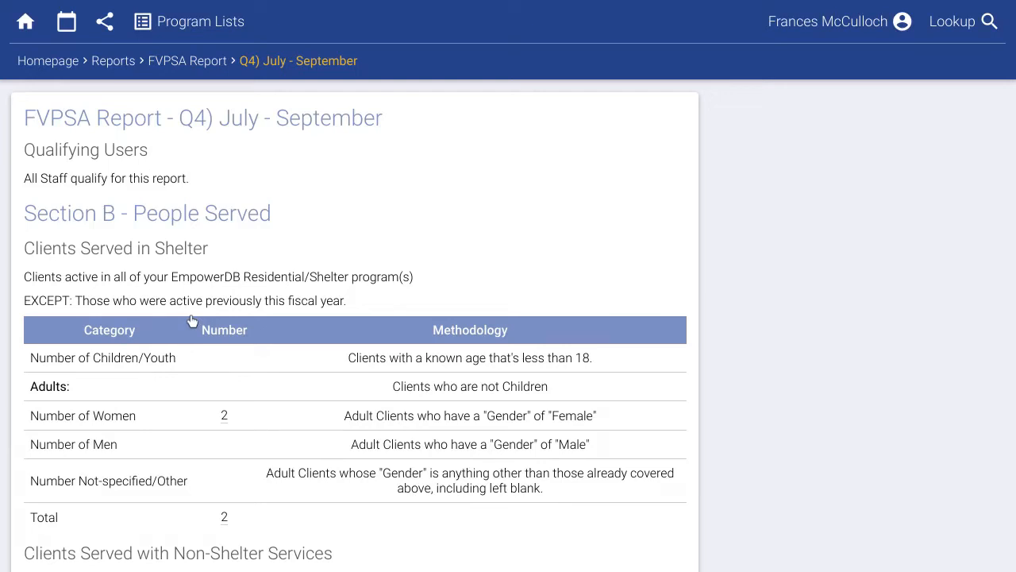
# Scroll to Section C and view the client breakdown behind the 10 shelter nights.
pyautogui.scroll(-3, 191, 318)
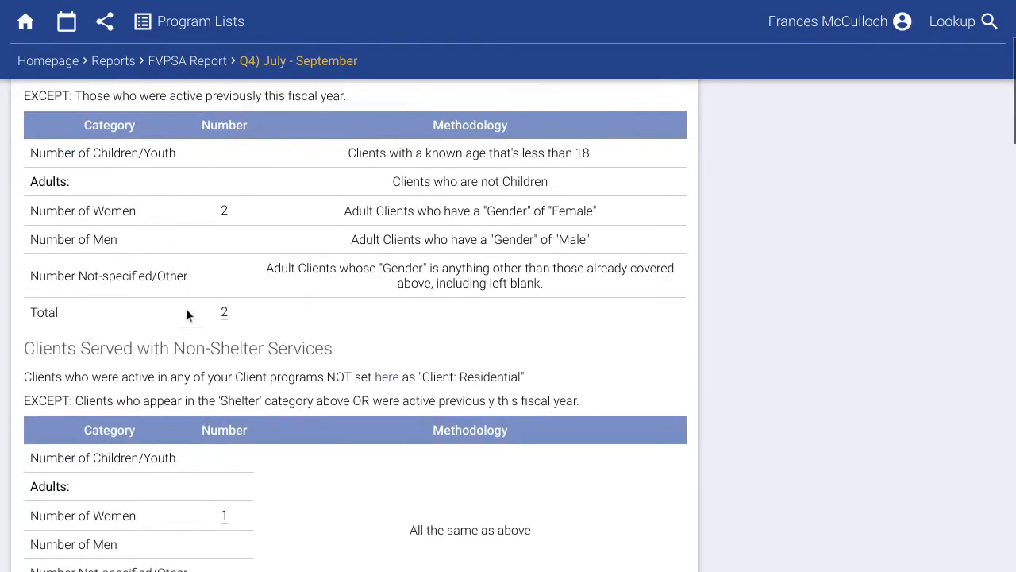
pyautogui.scroll(-3, 188, 315)
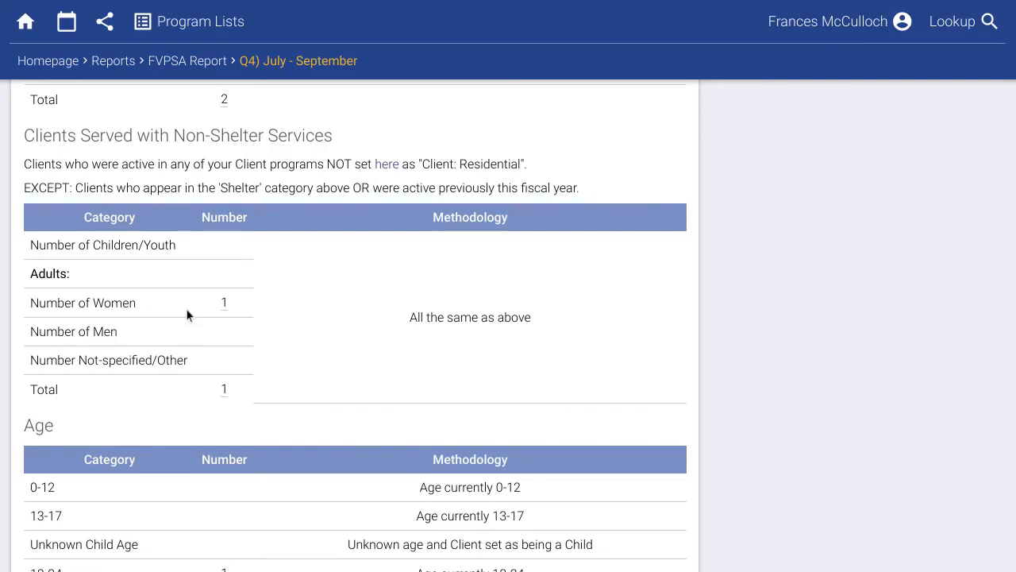
pyautogui.scroll(-3, 188, 315)
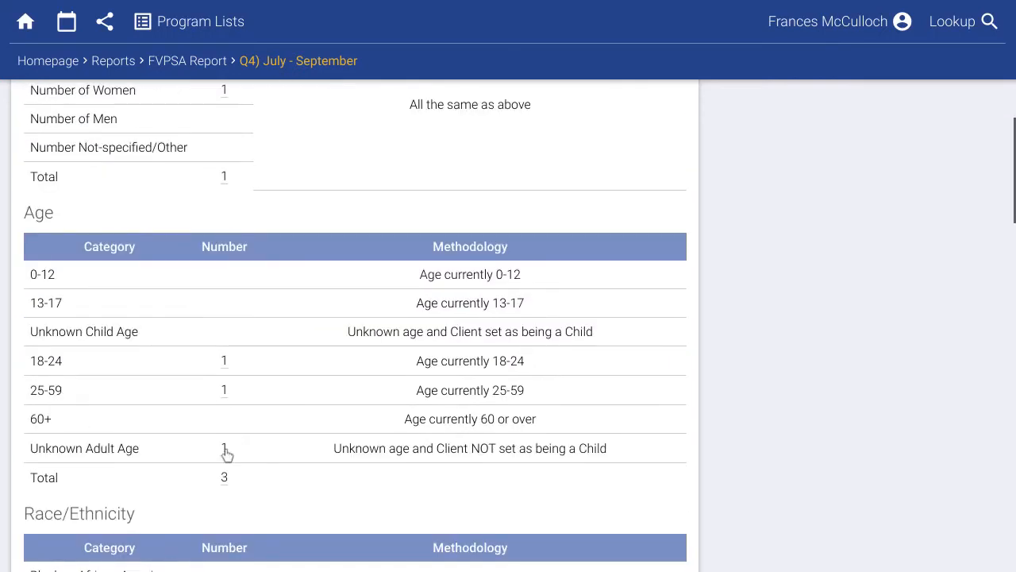
pyautogui.moveTo(226, 453)
pyautogui.scroll(-5, 242, 445)
pyautogui.scroll(-5, 239, 441)
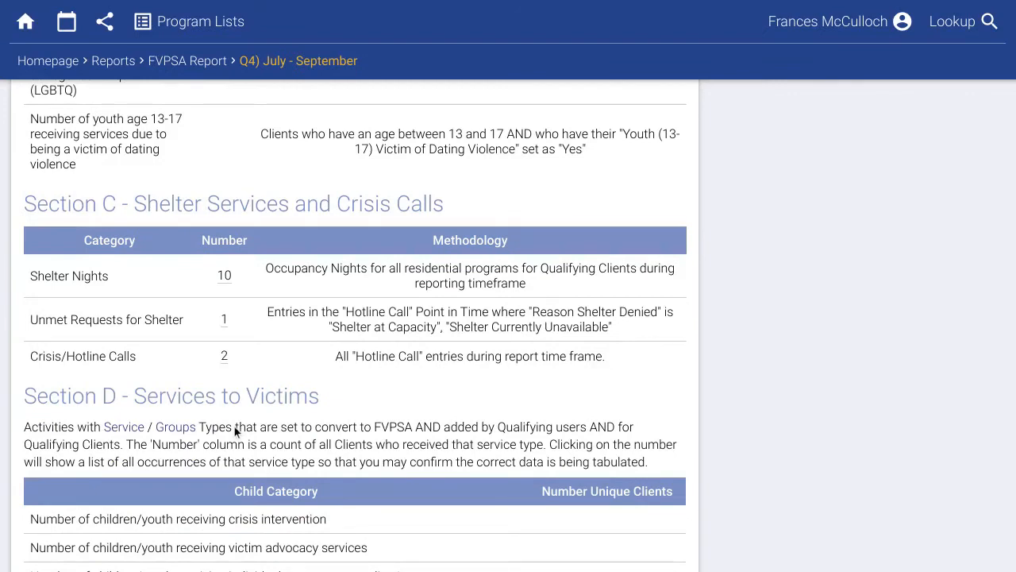
pyautogui.click(225, 278)
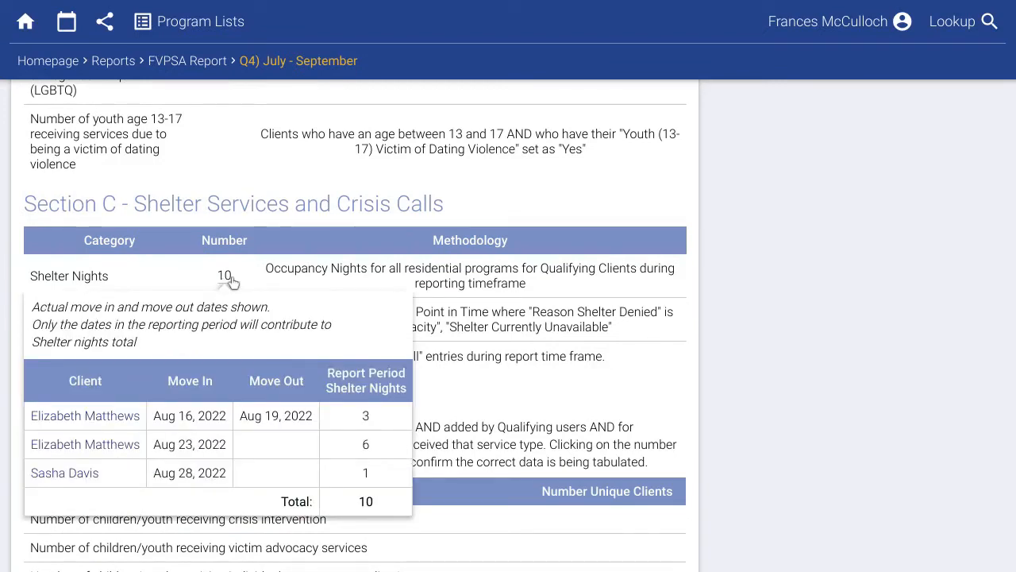
pyautogui.click(281, 272)
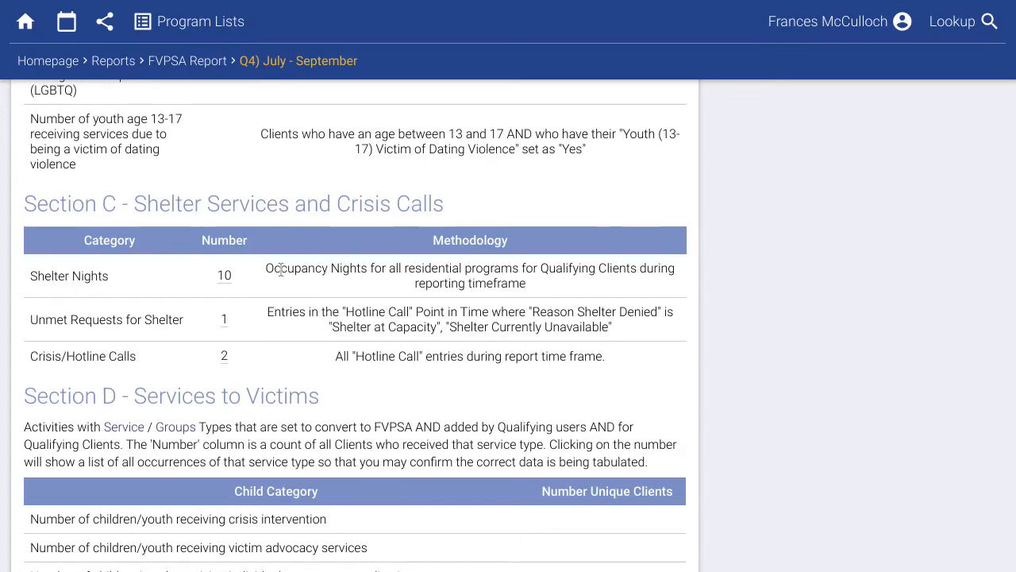
# View the list of clients counted in the report's shelter total.
pyautogui.scroll(10, 280, 269)
pyautogui.scroll(5, 280, 270)
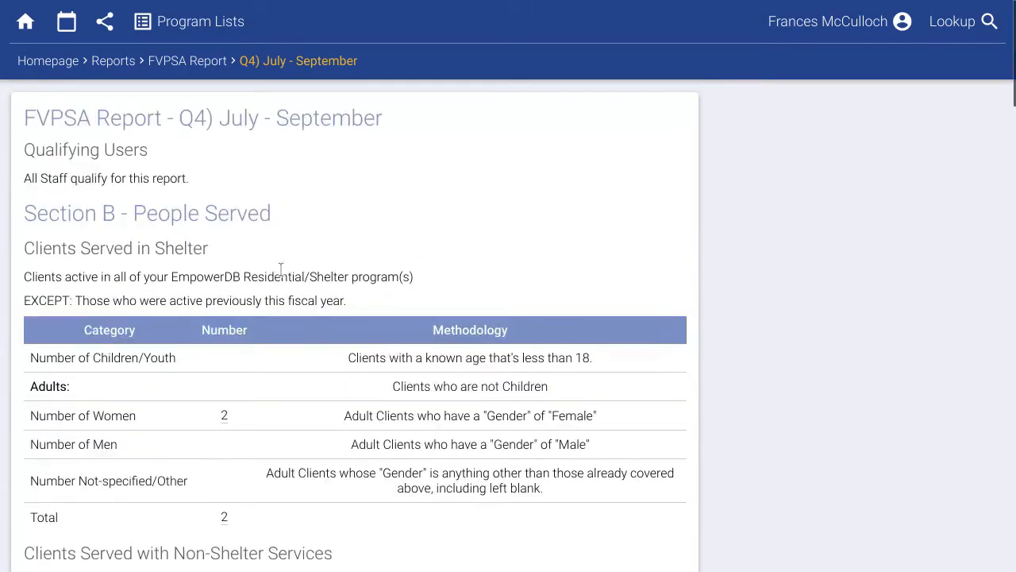
pyautogui.scroll(-3, 280, 269)
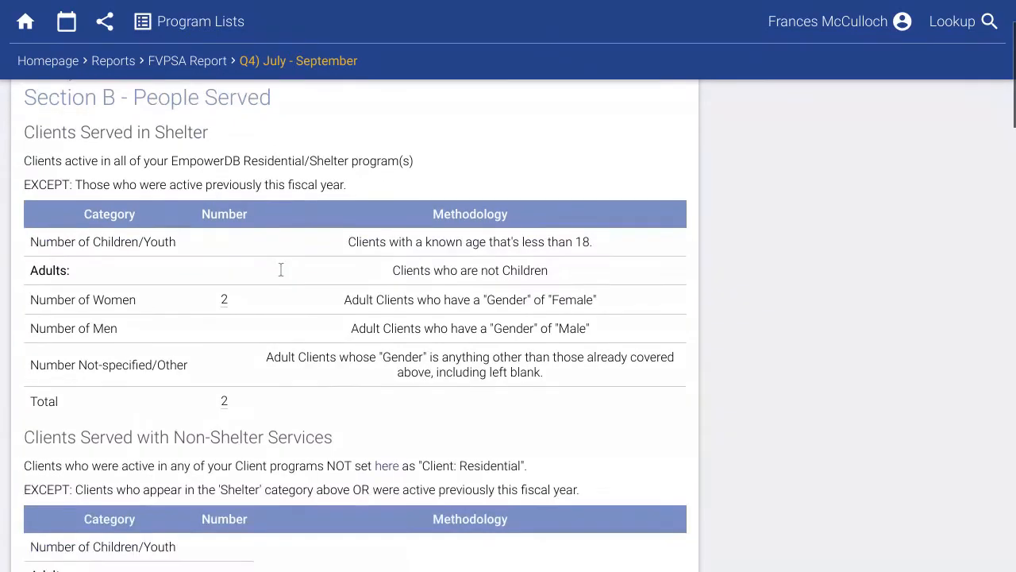
pyautogui.scroll(-1, 280, 270)
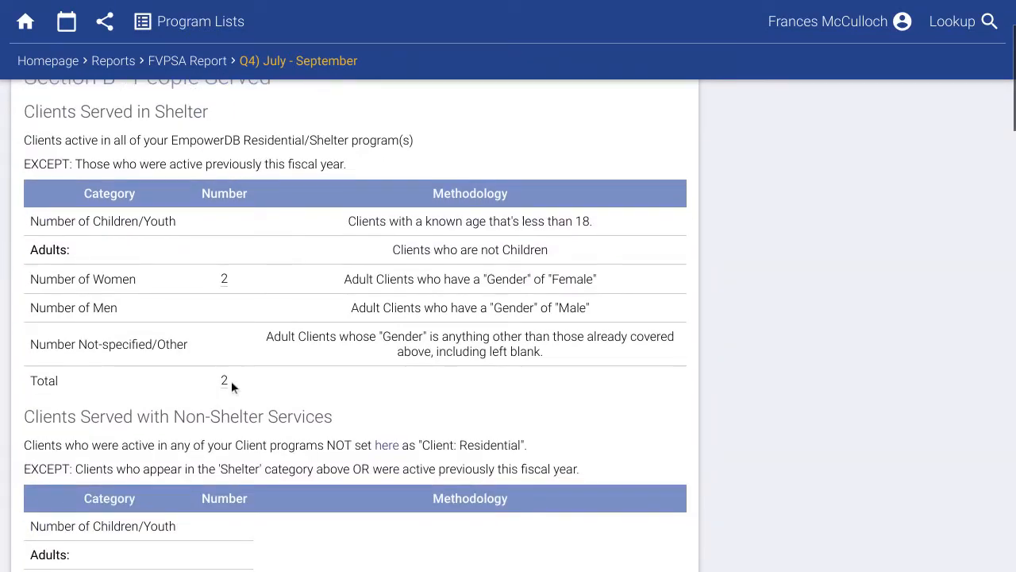
pyautogui.click(226, 382)
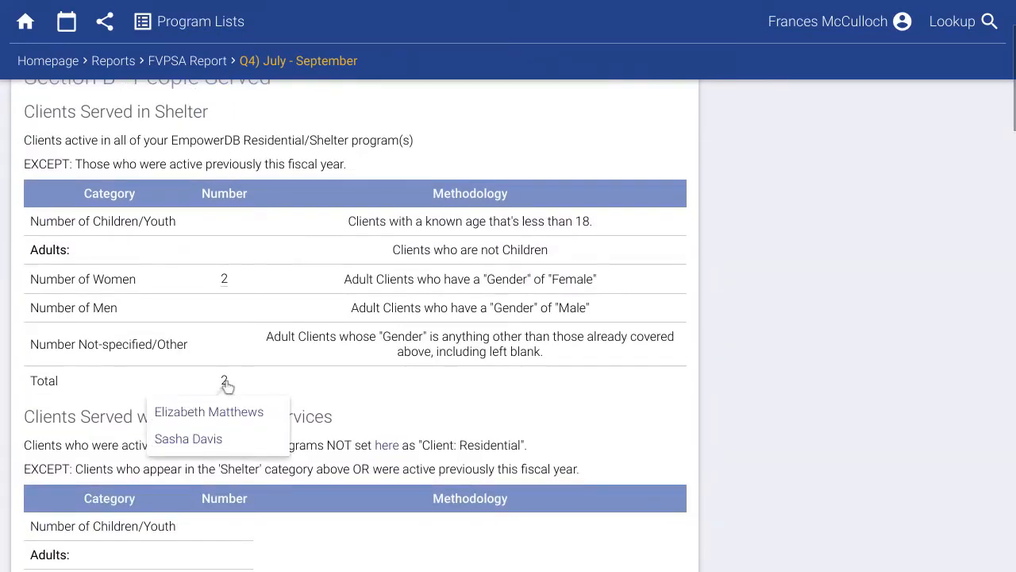
pyautogui.click(279, 381)
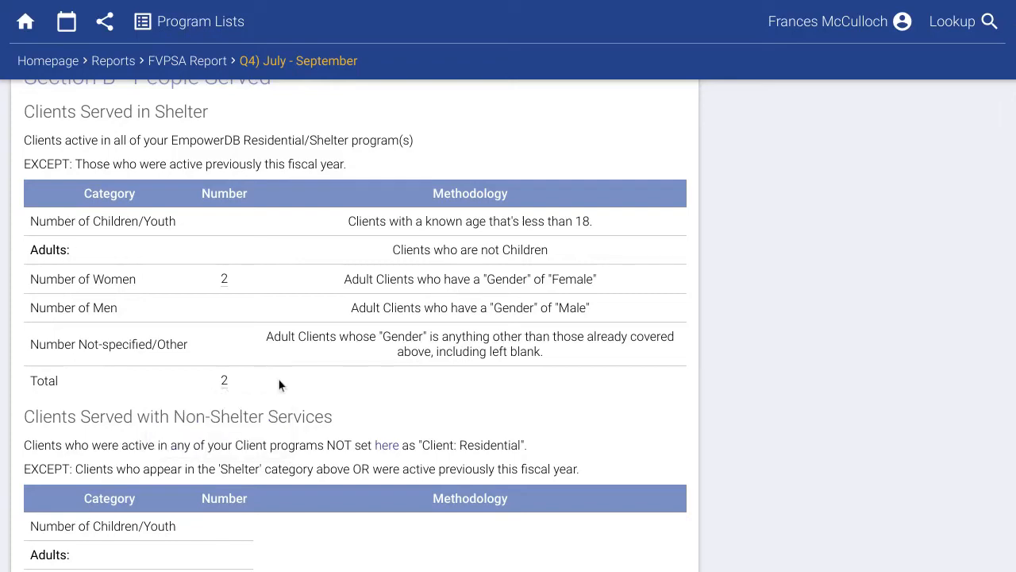
# Check the non-shelter client's Activities Outline, including the Aug 25 session, then revisit quarter selection.
pyautogui.scroll(-3, 278, 379)
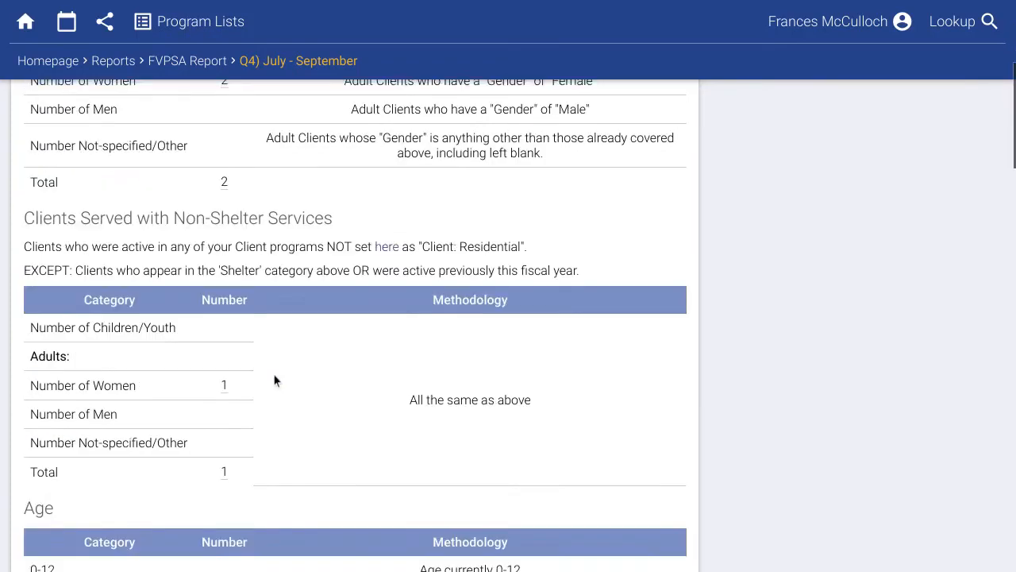
pyautogui.click(223, 451)
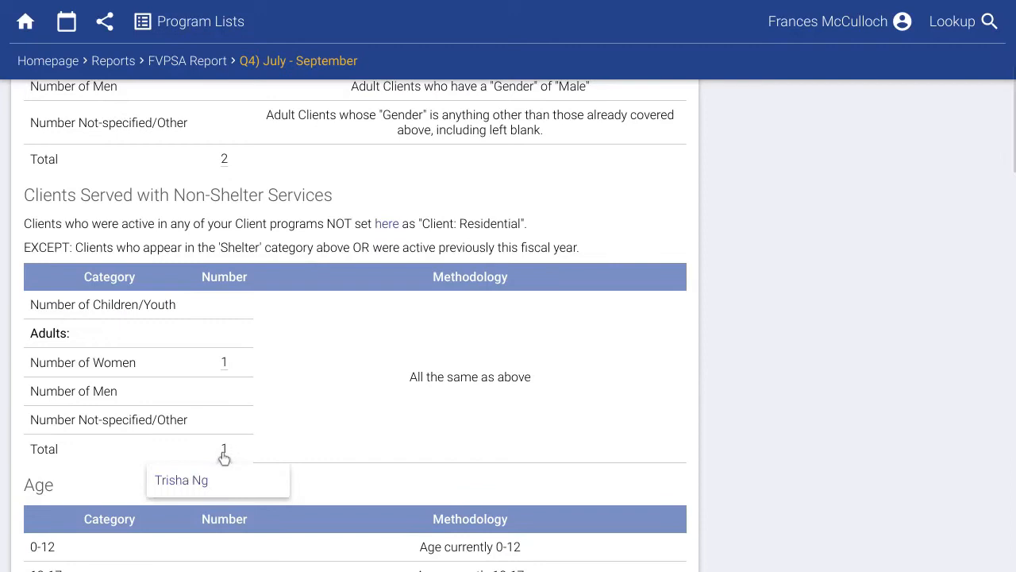
pyautogui.click(262, 429)
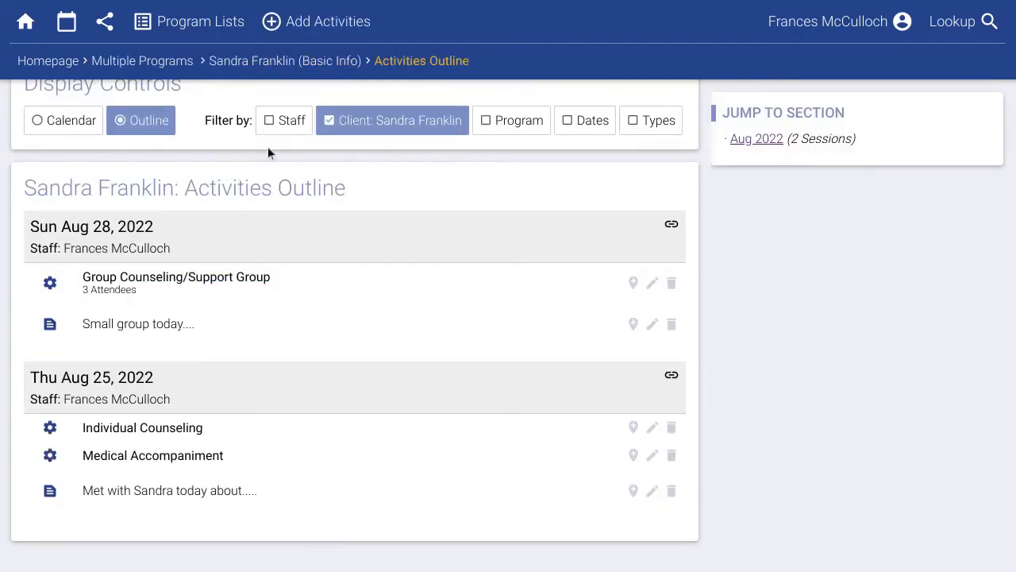
pyautogui.moveTo(28, 189); pyautogui.dragTo(174, 197)
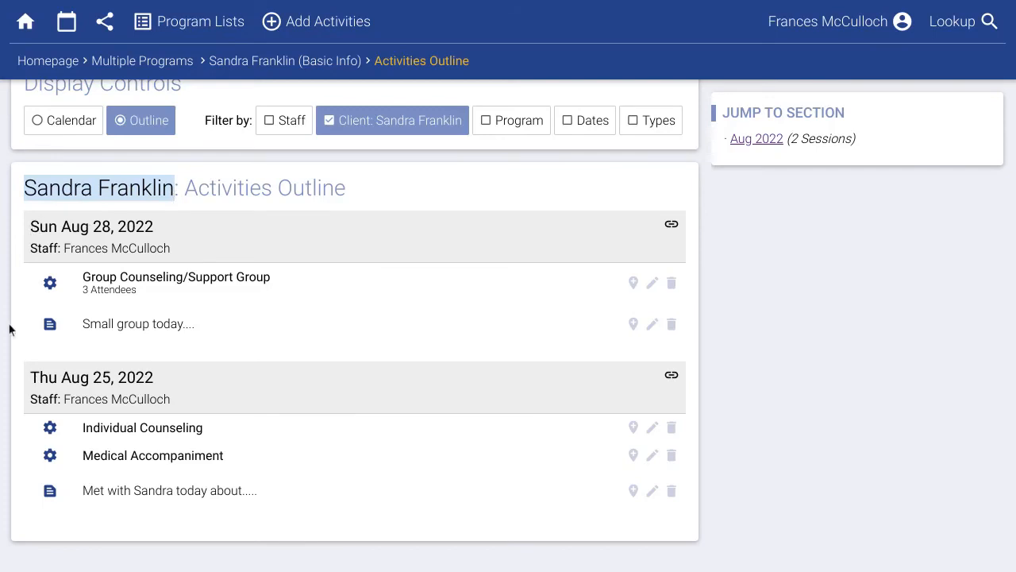
pyautogui.moveTo(30, 379); pyautogui.dragTo(142, 377)
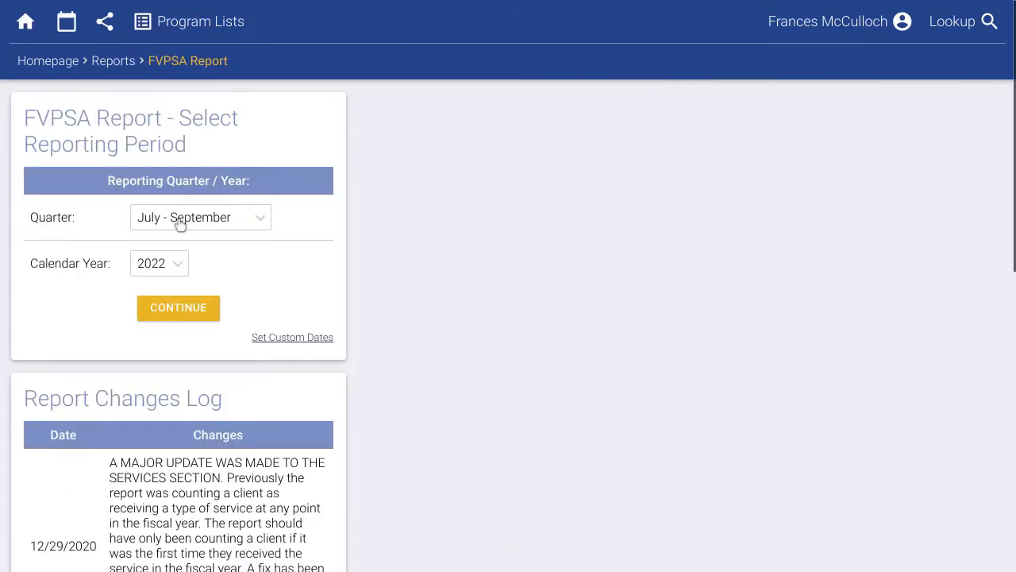
pyautogui.click(180, 220)
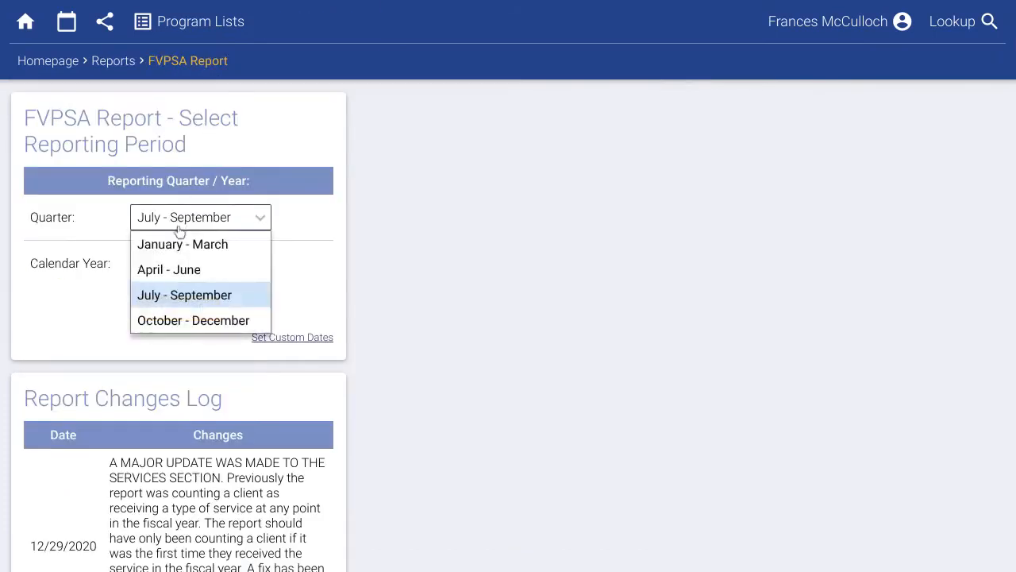
# Run the April - June 2022 FVPSA report and see which client its shelter total counts.
pyautogui.click(170, 269)
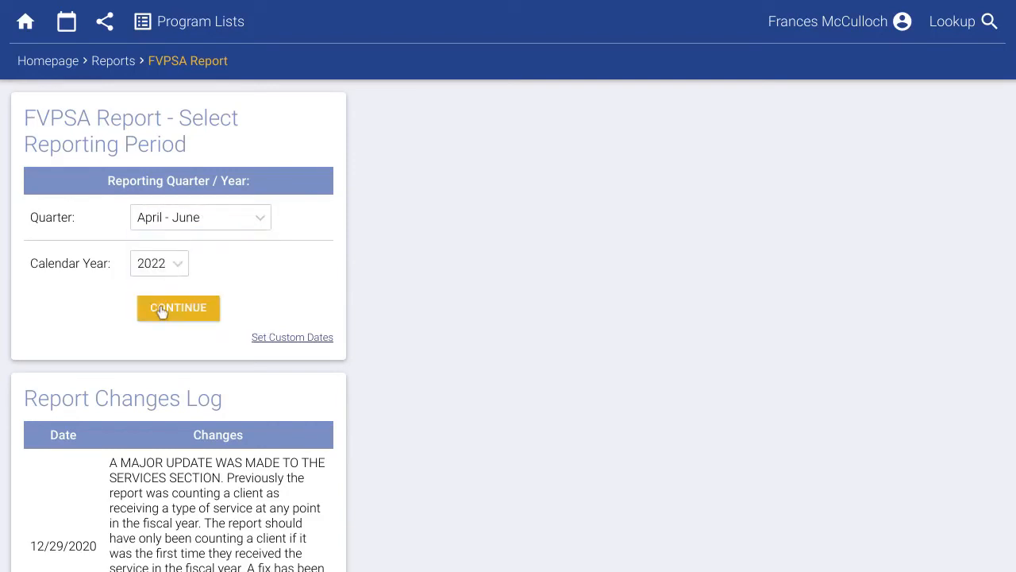
pyautogui.click(161, 309)
pyautogui.scroll(-3, 161, 341)
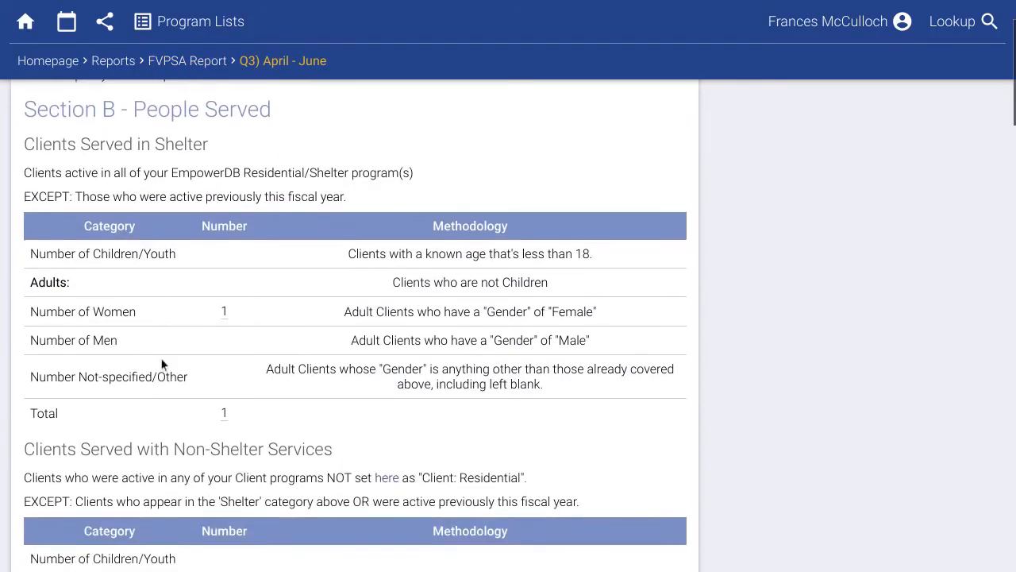
pyautogui.click(226, 414)
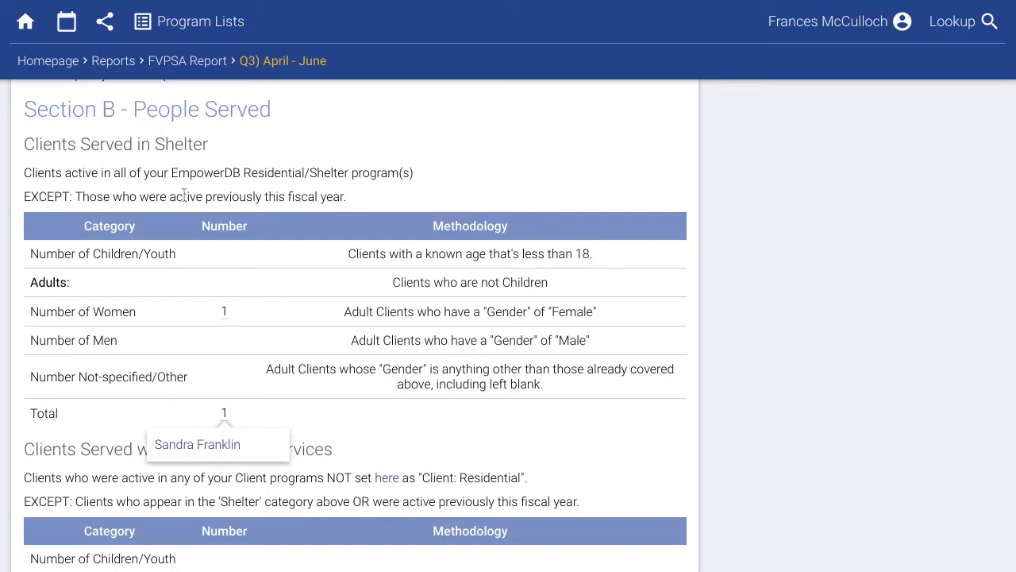
# Rerun the FVPSA report for July - September 2022 and scroll through it.
pyautogui.click(182, 73)
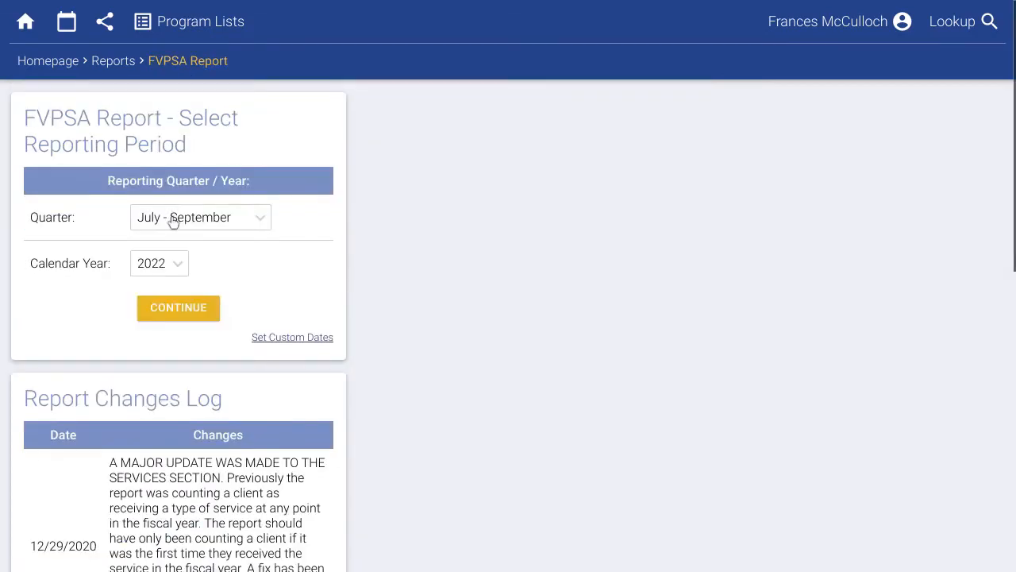
pyautogui.click(170, 217)
pyautogui.click(182, 293)
pyautogui.click(184, 311)
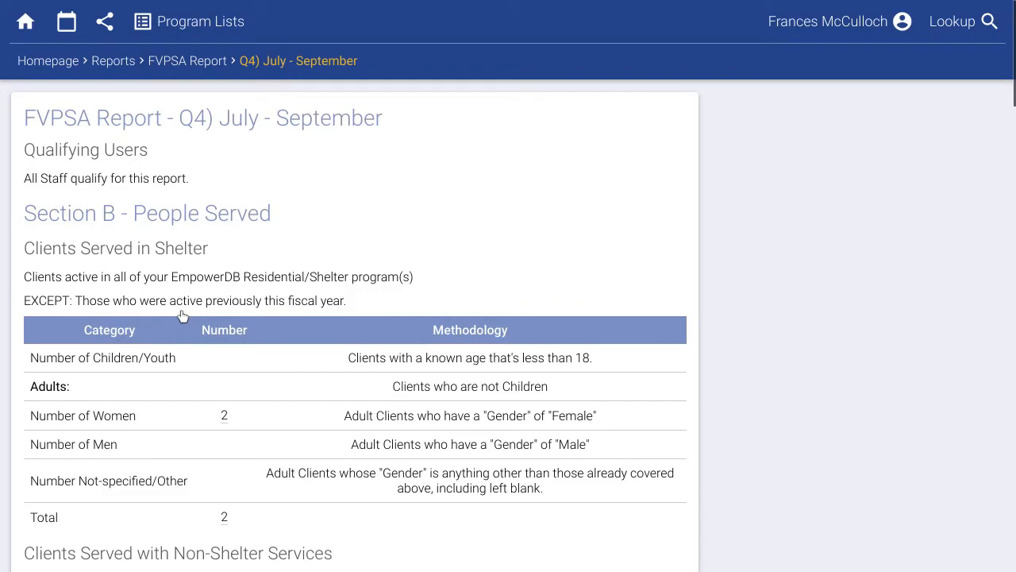
pyautogui.scroll(-12, 183, 316)
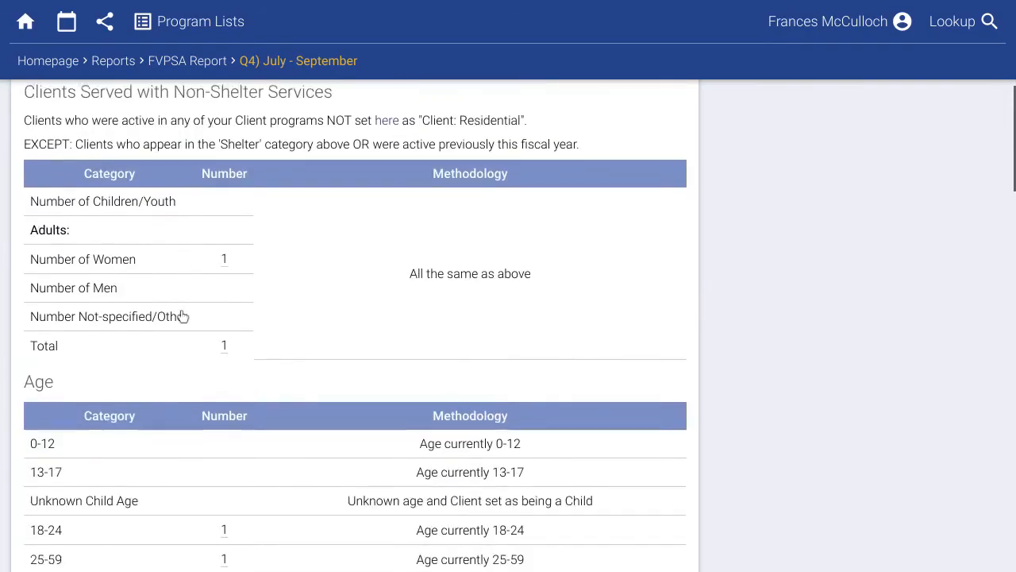
pyautogui.scroll(-5, 182, 316)
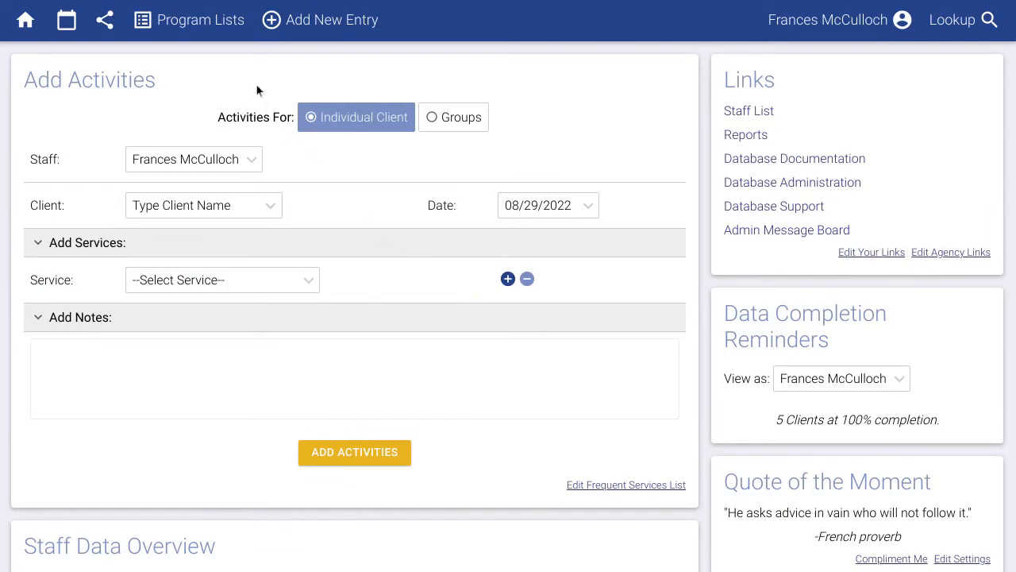
# Open Programs under Database Administration's Data Management section.
pyautogui.moveTo(227, 36)
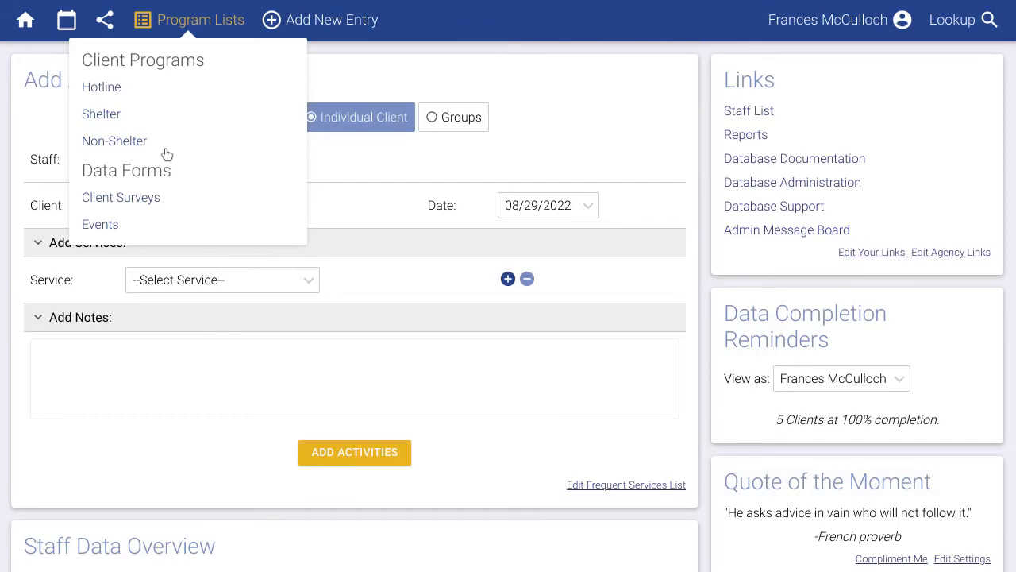
pyautogui.click(761, 183)
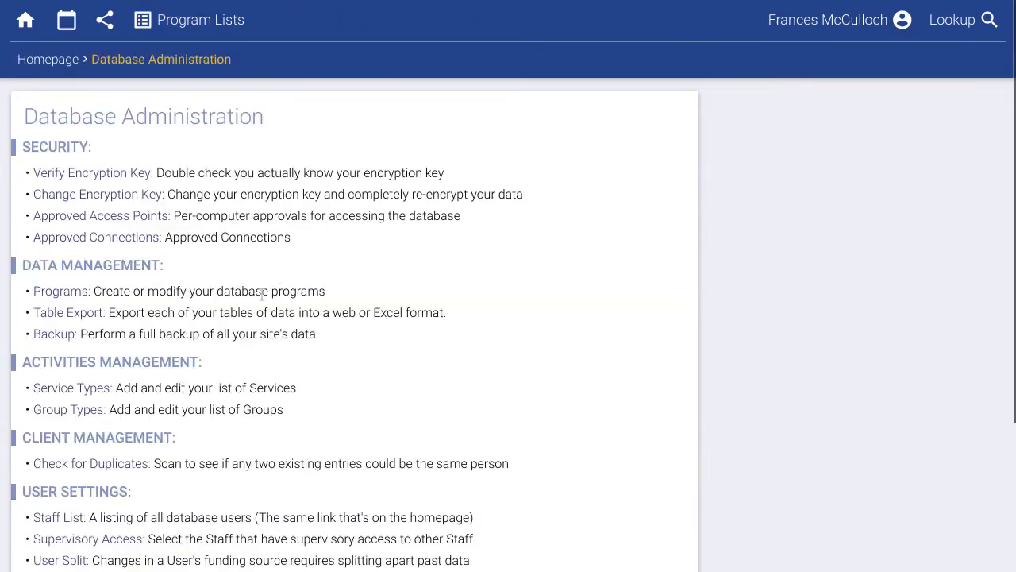
pyautogui.click(81, 291)
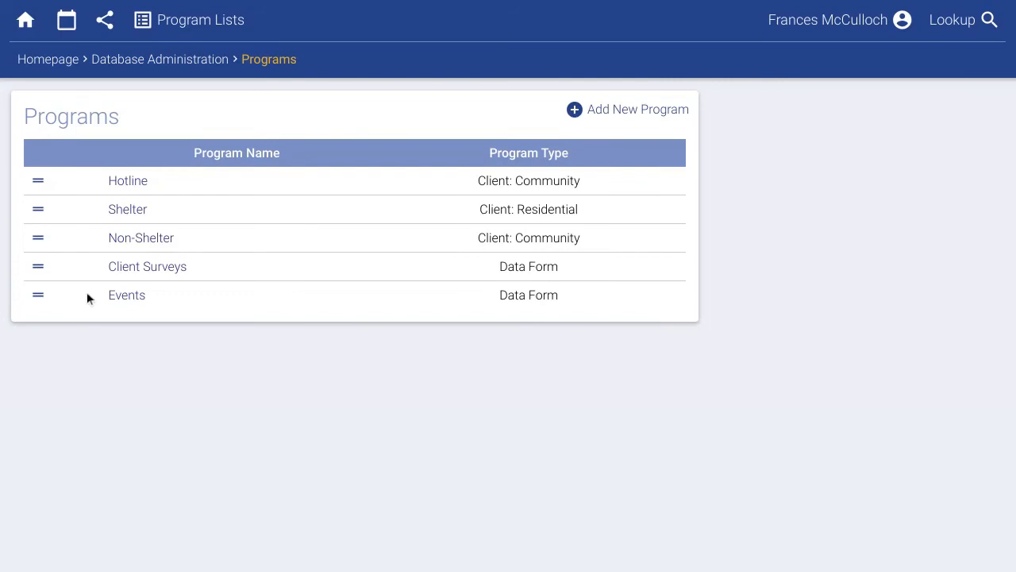
# Rename the Shelter program to 'Maple St House'.
pyautogui.click(132, 215)
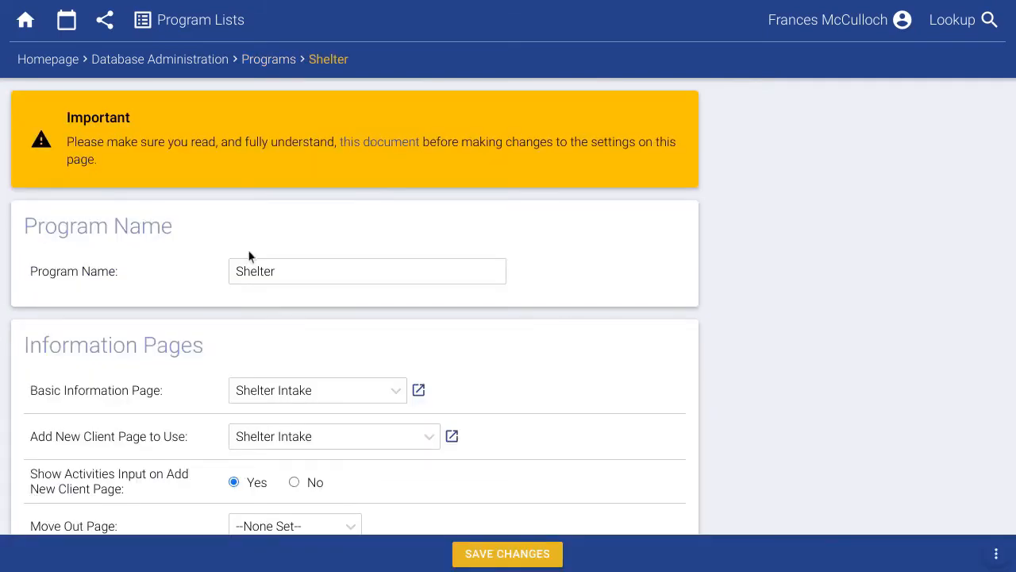
pyautogui.write('Maple St H')
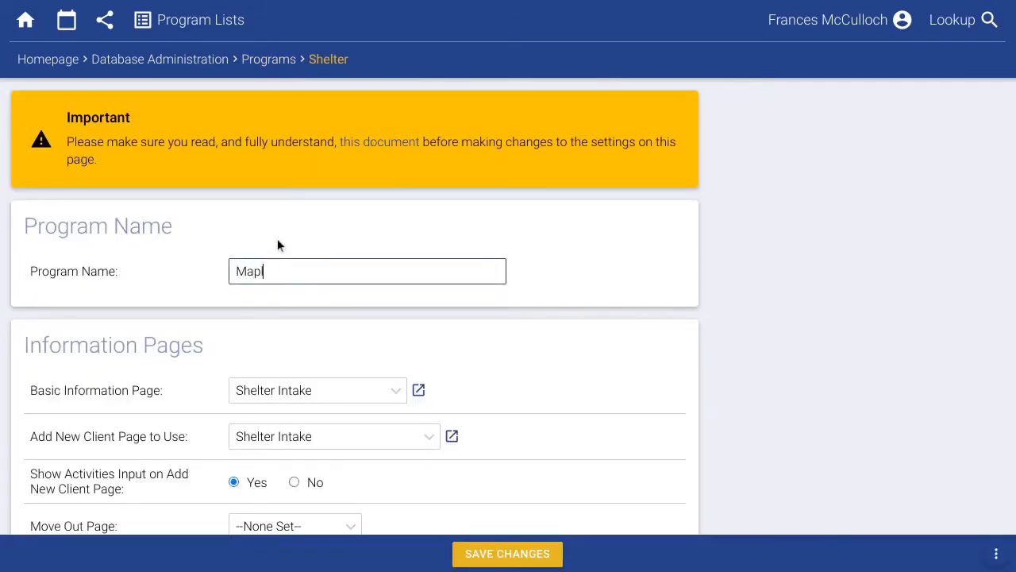
pyautogui.write('ouse')
pyautogui.click(489, 305)
pyautogui.scroll(-1, 488, 304)
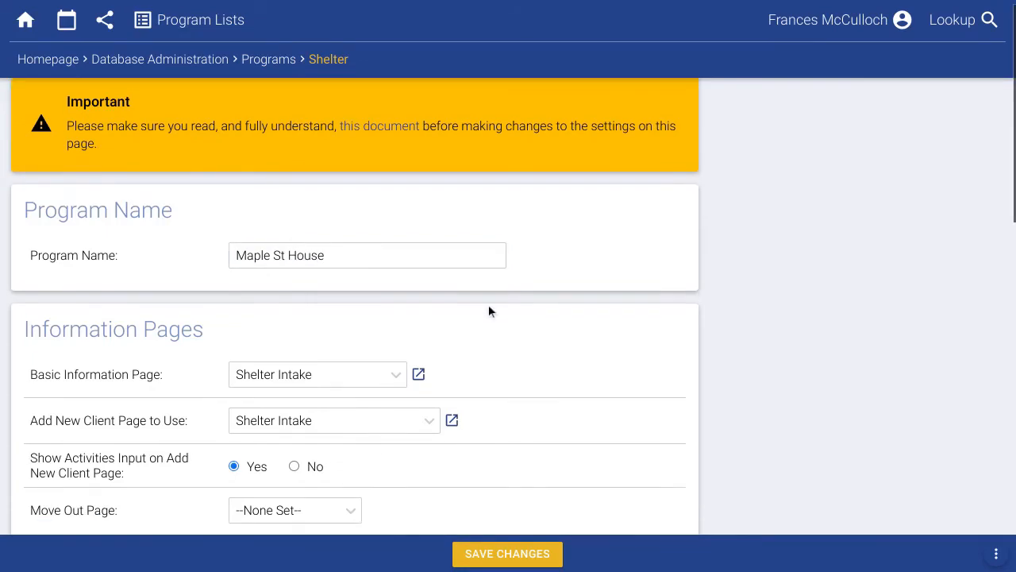
pyautogui.scroll(-10, 489, 308)
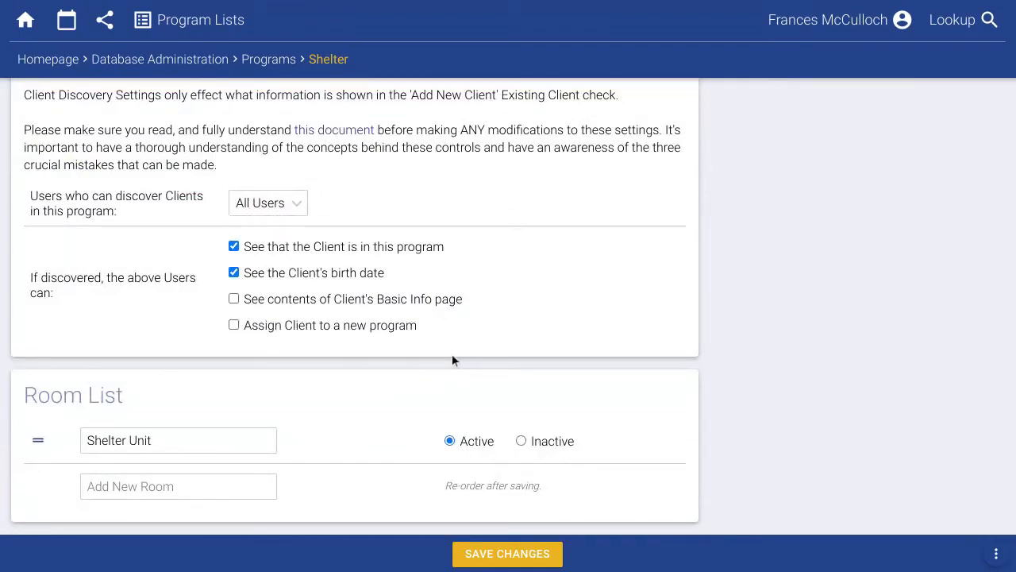
# Rename the Shelter Unit room to 'Room 1' and add 'Room 2'.
pyautogui.click(243, 442)
pyautogui.tripleClick(234, 429)
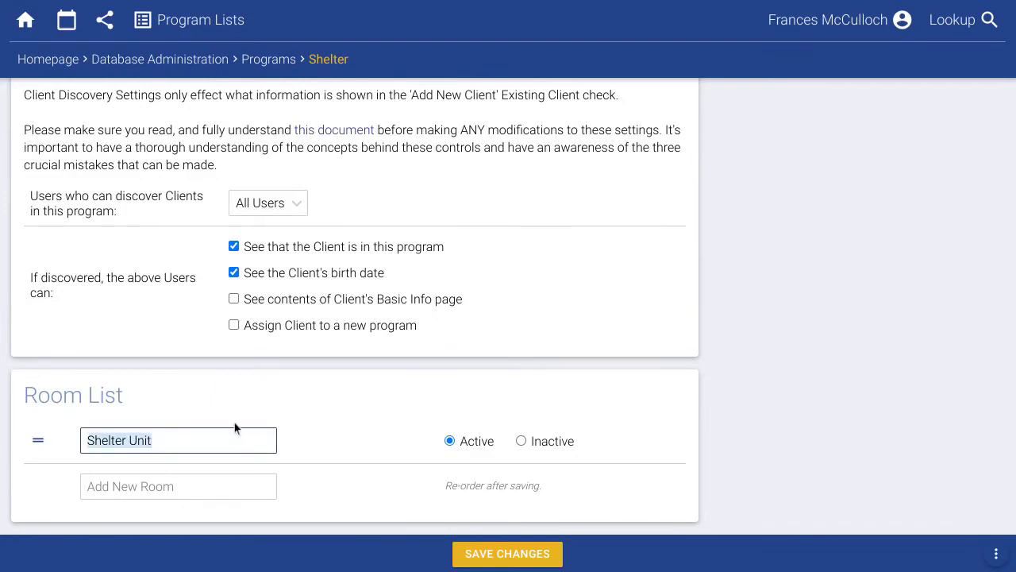
pyautogui.write('Room 1')
pyautogui.press('Tab')
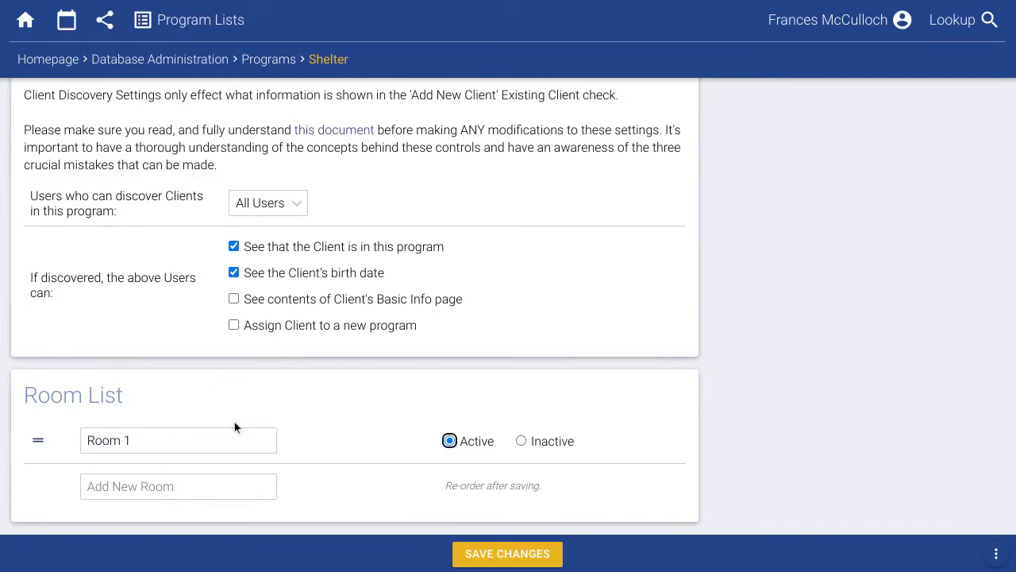
pyautogui.press('Tab')
pyautogui.write('Room 2')
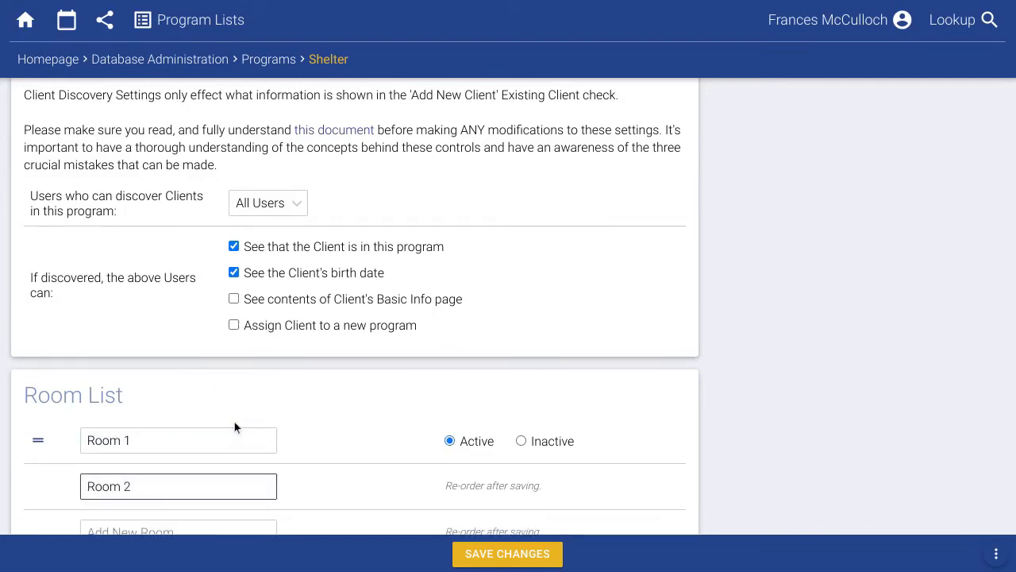
# Add 'Room 3', 'Room 4' and 'Room 5', then save the program changes.
pyautogui.scroll(-1, 242, 462)
pyautogui.click(201, 475)
pyautogui.write('Room 3')
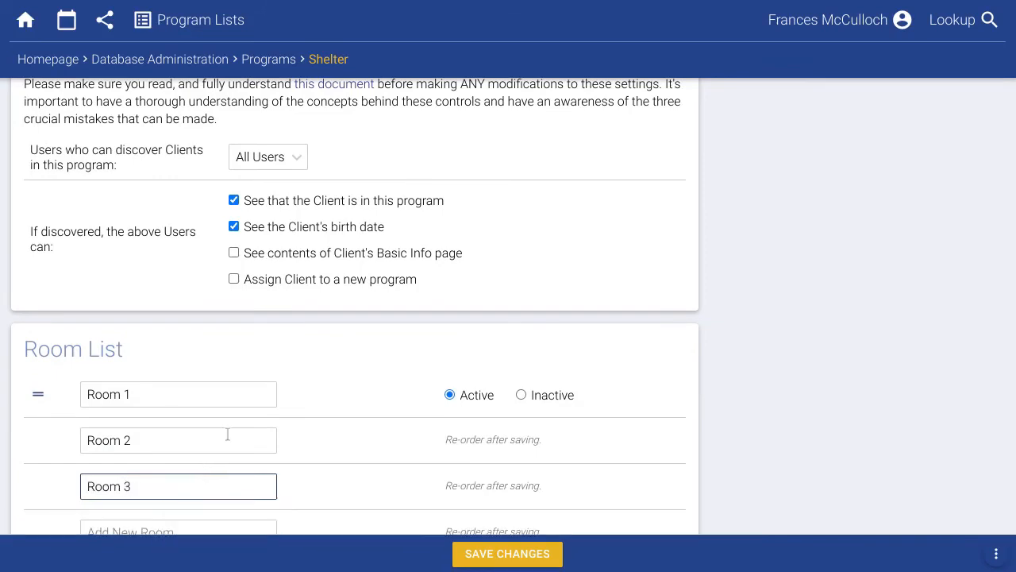
pyautogui.scroll(-1, 227, 434)
pyautogui.click(200, 483)
pyautogui.write('Room 4')
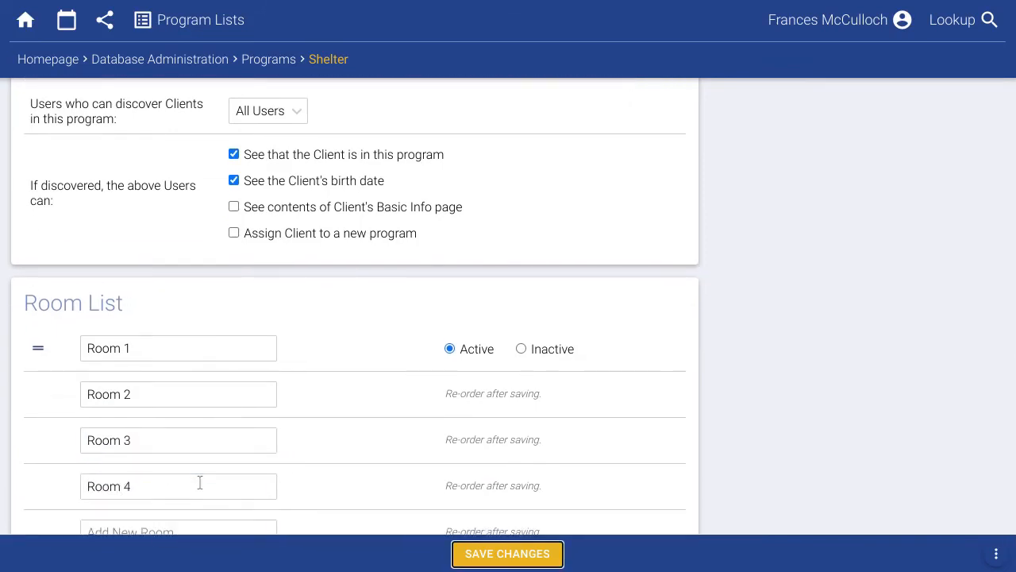
pyautogui.scroll(-1, 200, 482)
pyautogui.click(193, 476)
pyautogui.write('Room')
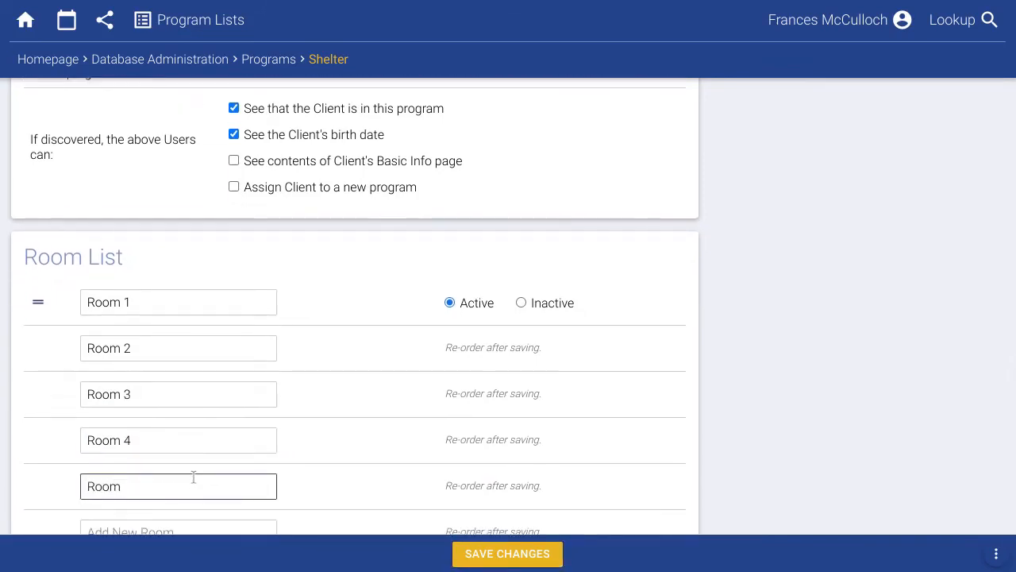
pyautogui.write(' 5')
pyautogui.scroll(-1, 360, 411)
pyautogui.click(348, 439)
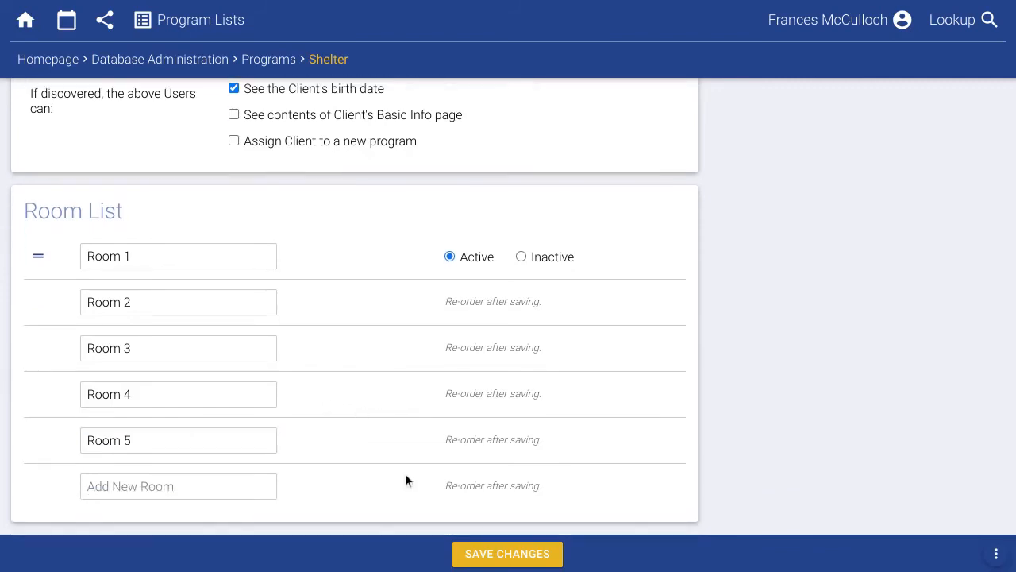
pyautogui.click(497, 556)
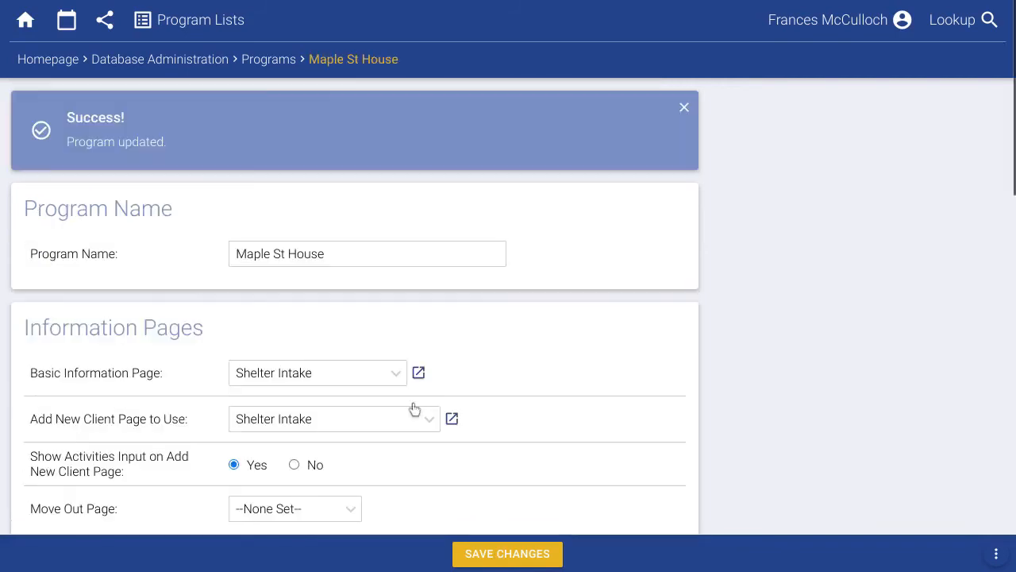
pyautogui.click(68, 65)
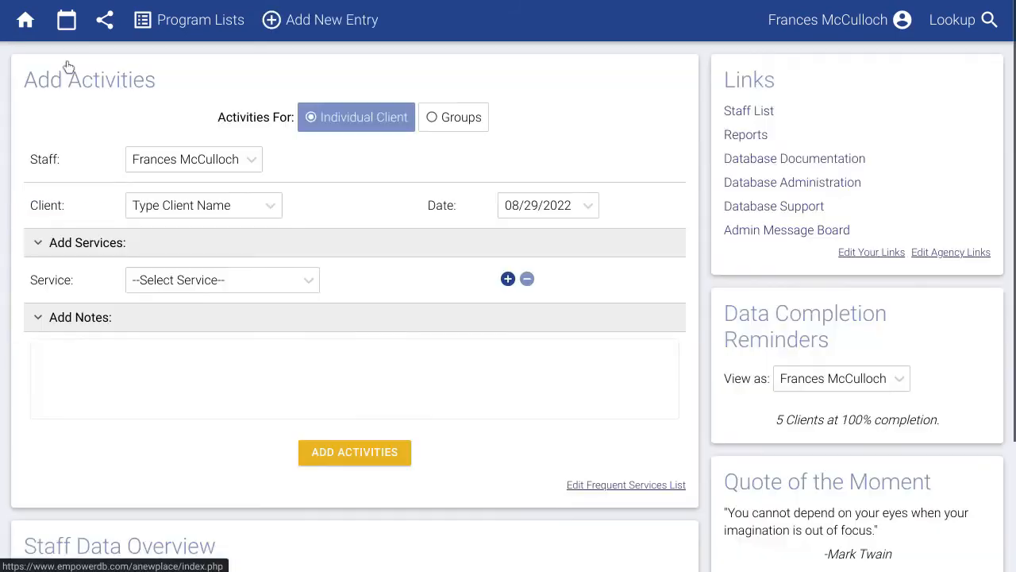
# Go to Database Administration's Service Types list and start adding a new service type.
pyautogui.click(189, 286)
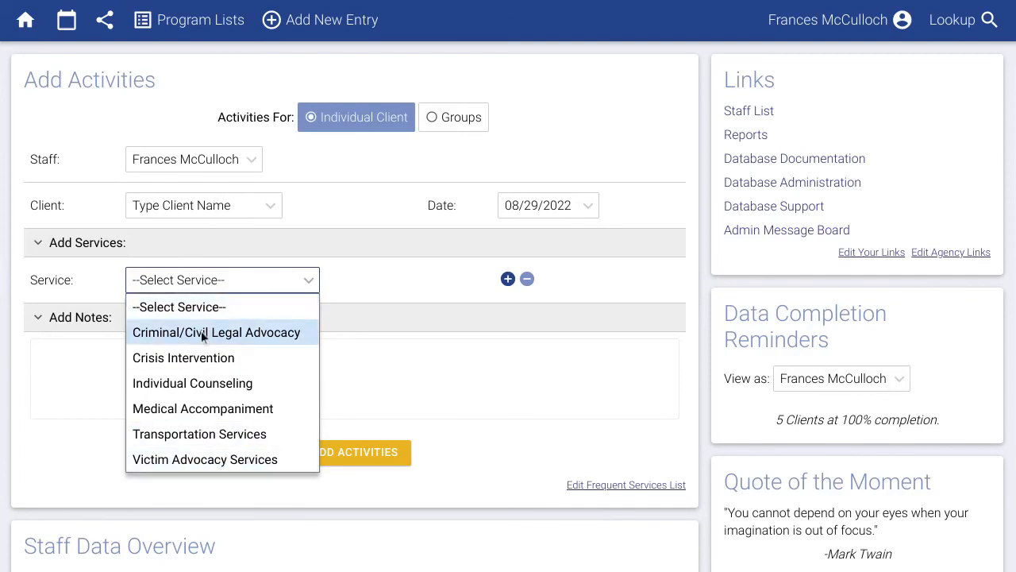
pyautogui.click(836, 192)
pyautogui.click(836, 192)
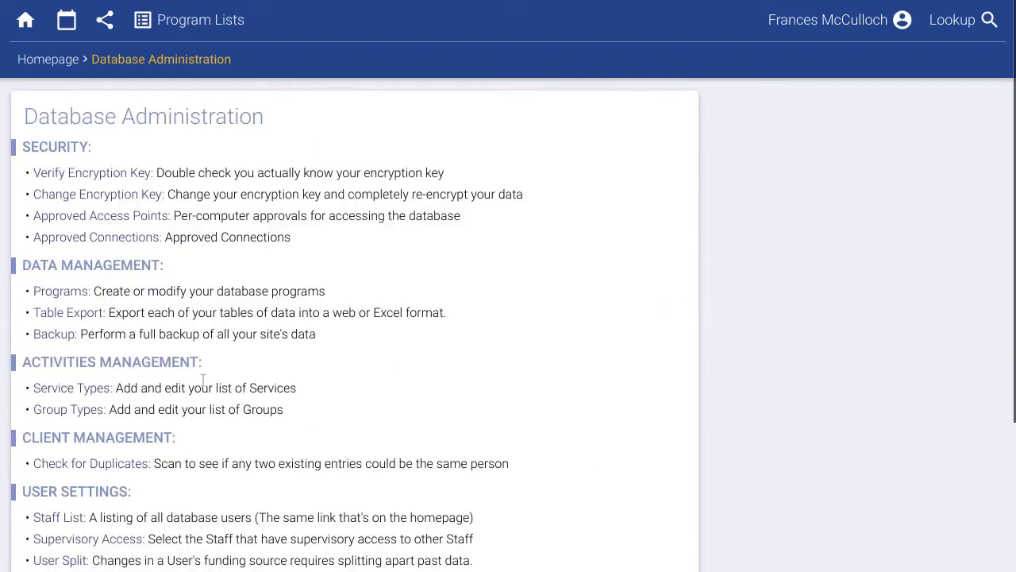
pyautogui.click(87, 389)
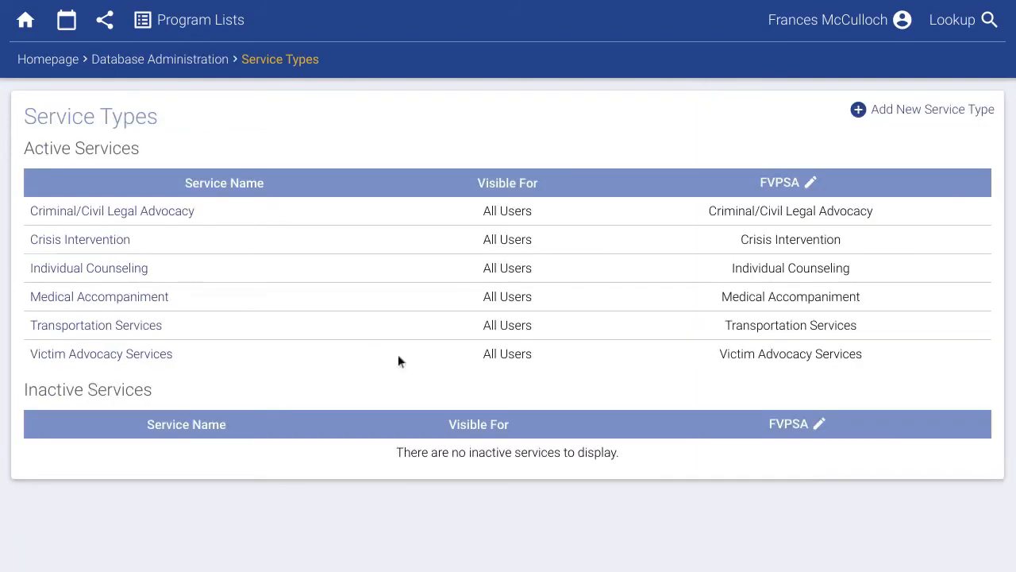
pyautogui.click(909, 111)
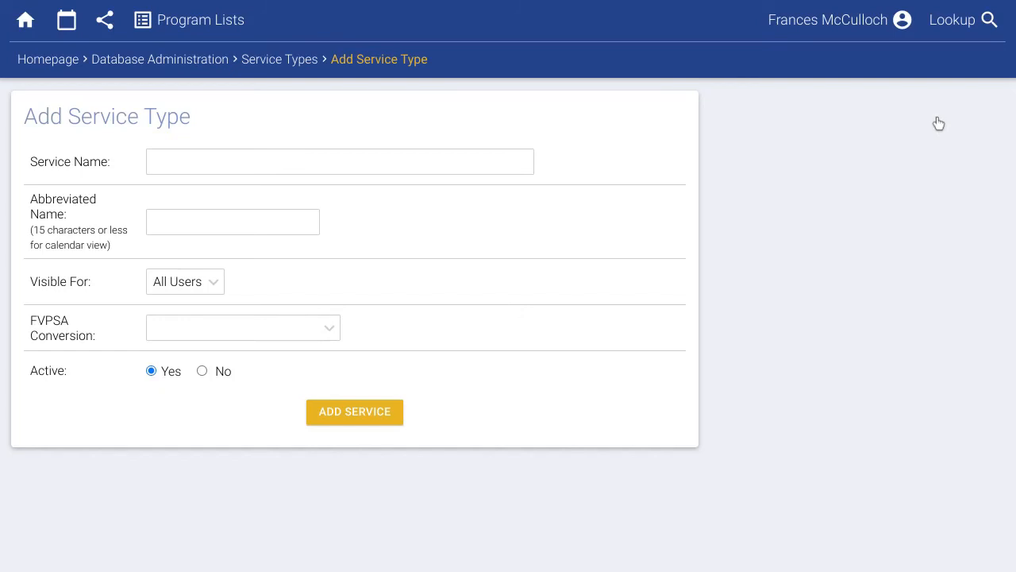
# Add Employment Advocacy (short name Employment Adv) mapped to Victim Advocacy Services, then confirm it among homepage services.
pyautogui.click(466, 172)
pyautogui.write('E')
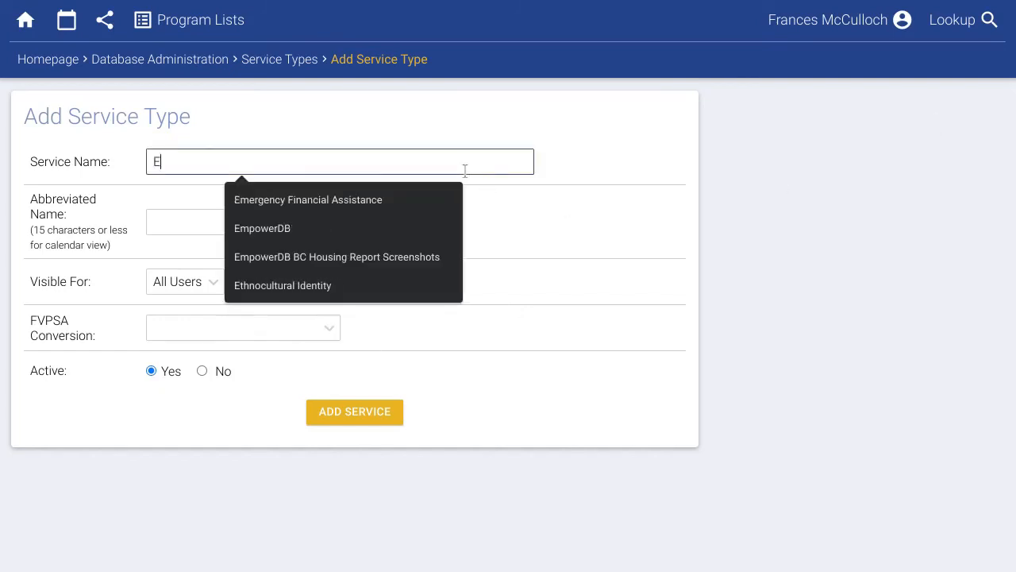
pyautogui.write('mployment Advocacy')
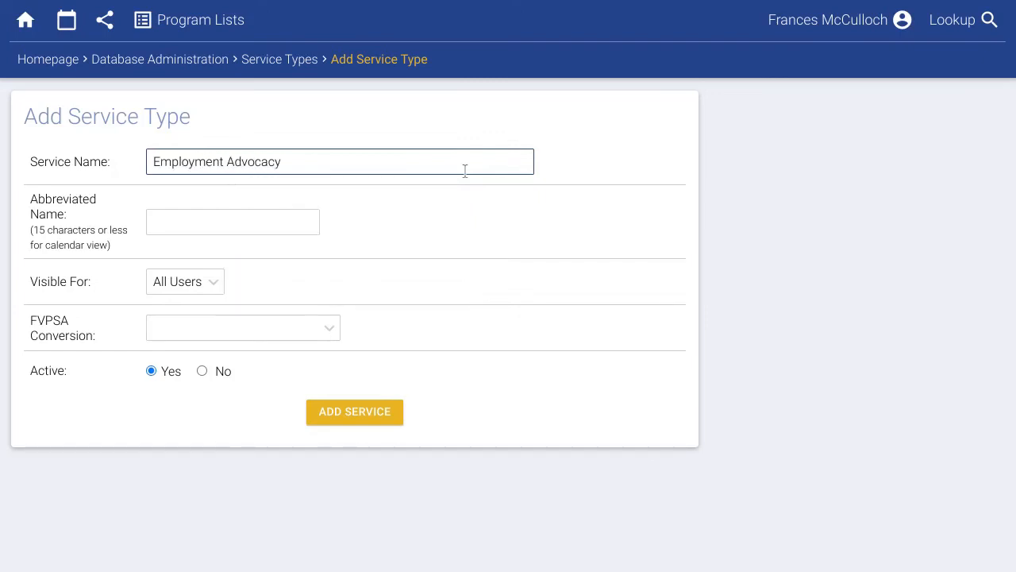
pyautogui.press('Tab')
pyautogui.write('Employment A')
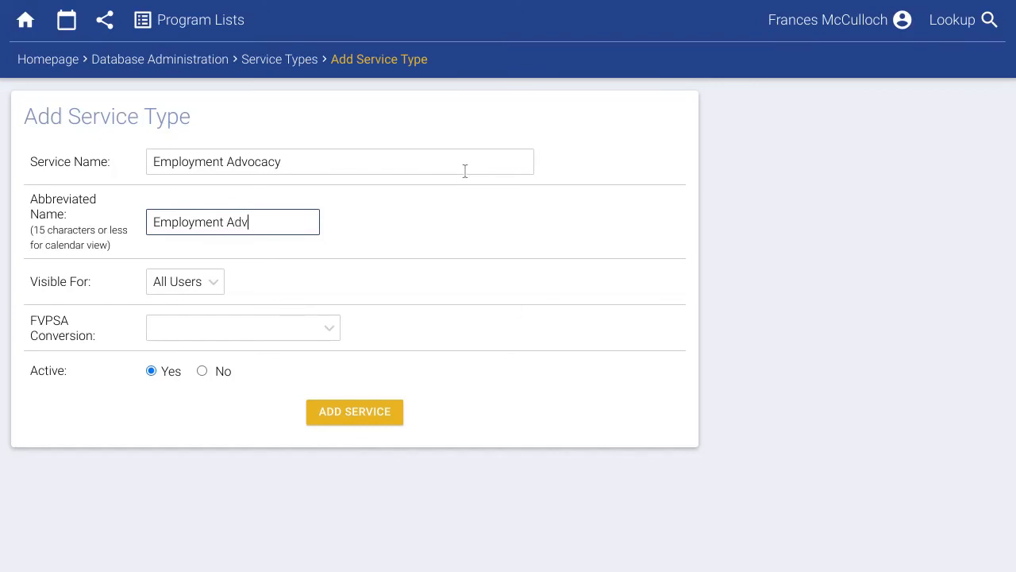
pyautogui.click(297, 327)
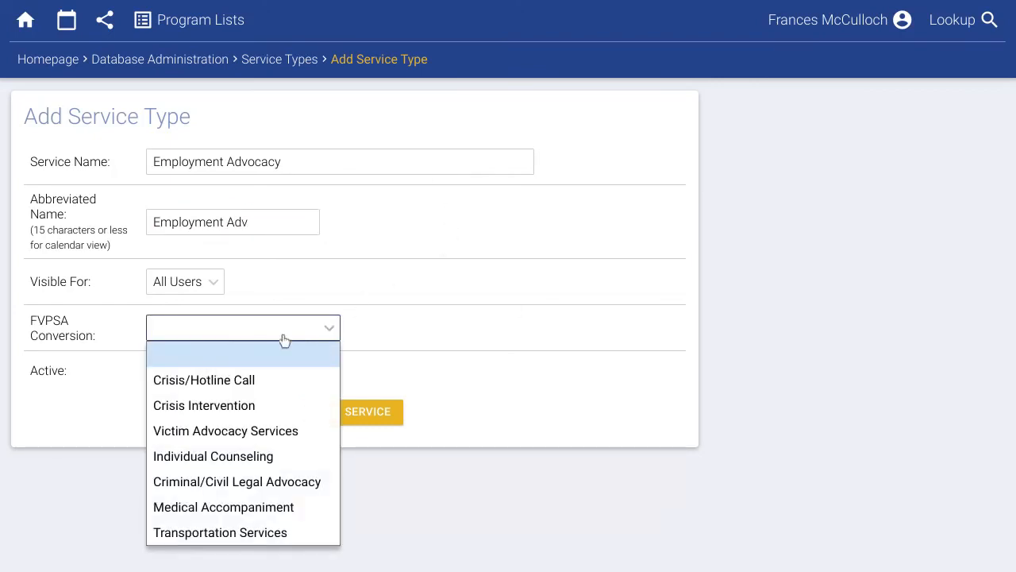
pyautogui.click(221, 433)
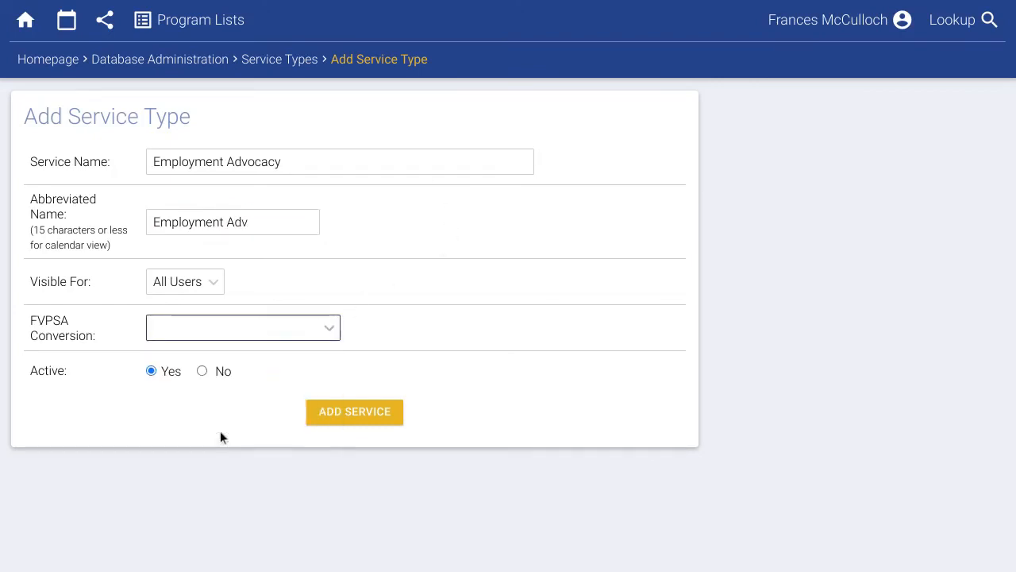
pyautogui.click(328, 418)
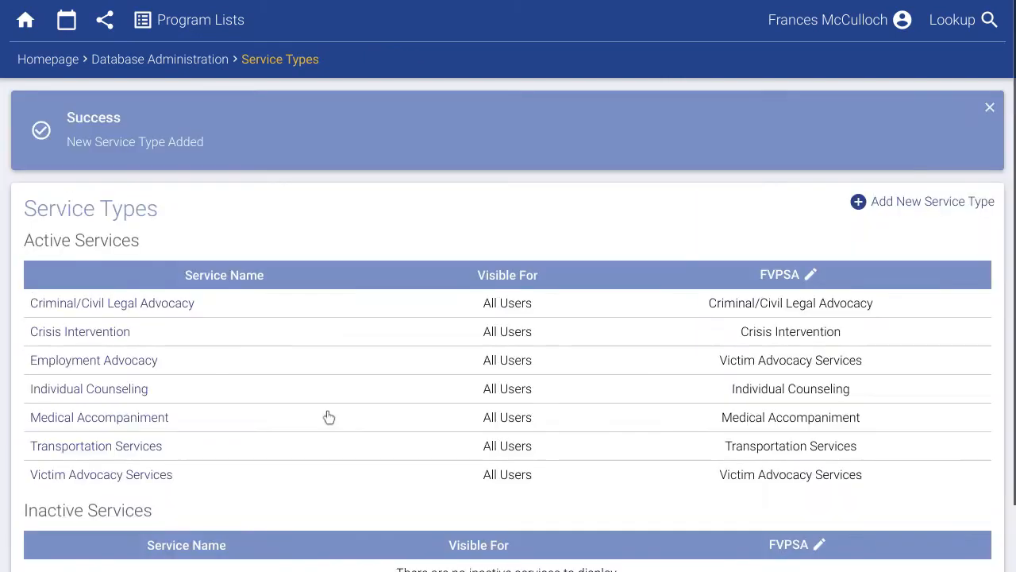
pyautogui.click(54, 64)
pyautogui.click(185, 282)
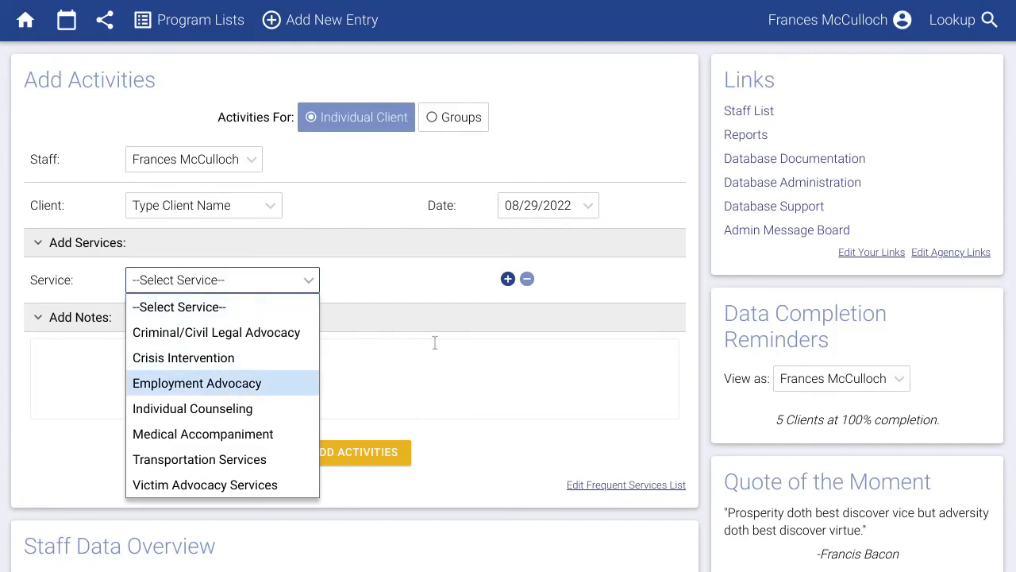
# Start a new group type from Database Administration's Group Types list.
pyautogui.click(774, 185)
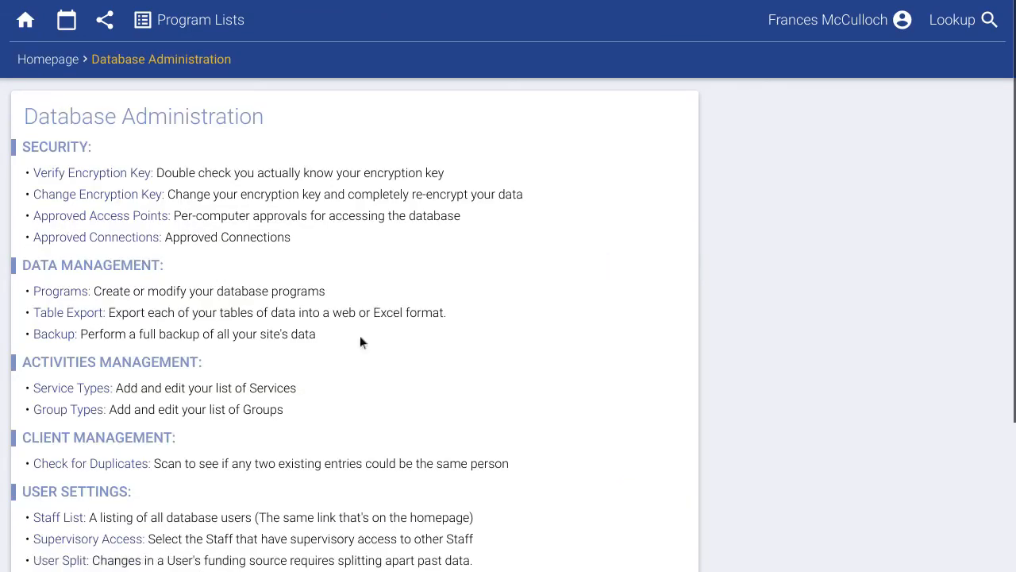
pyautogui.click(88, 410)
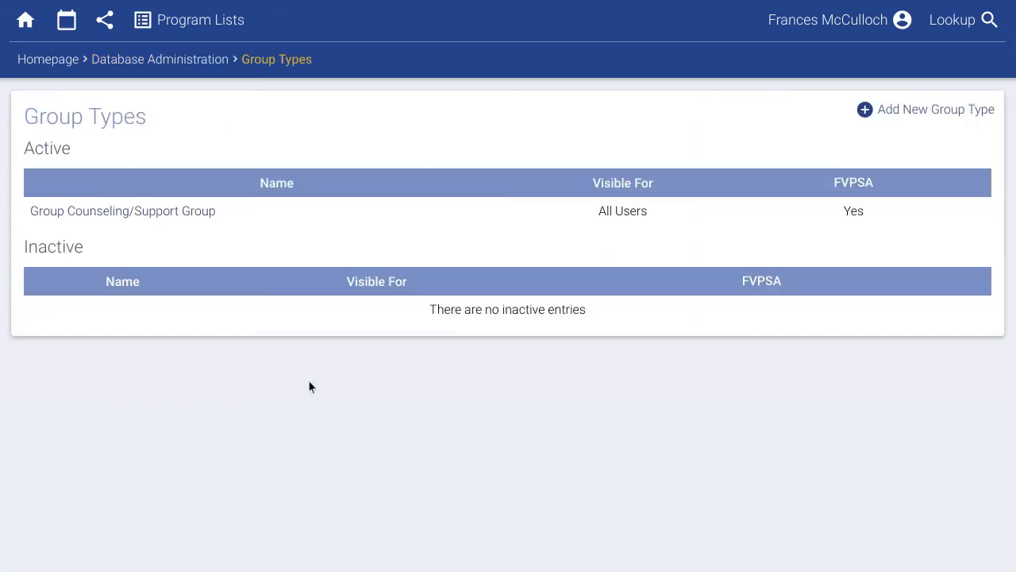
pyautogui.click(918, 118)
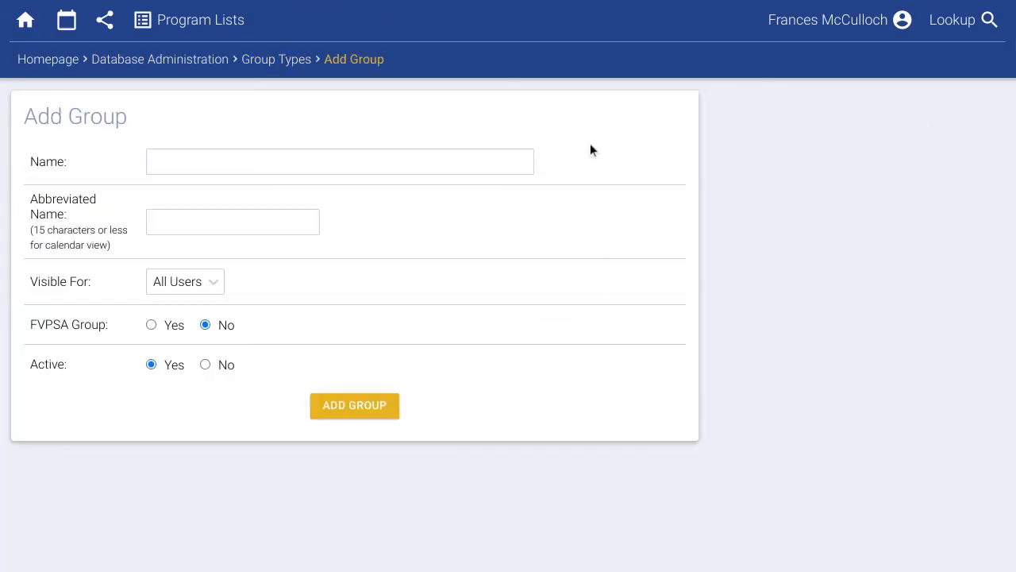
# Add 'Spanish Group Counseling', abbreviated 'Spanish Group', as an FVPSA group.
pyautogui.click(438, 162)
pyautogui.write('Spanish ')
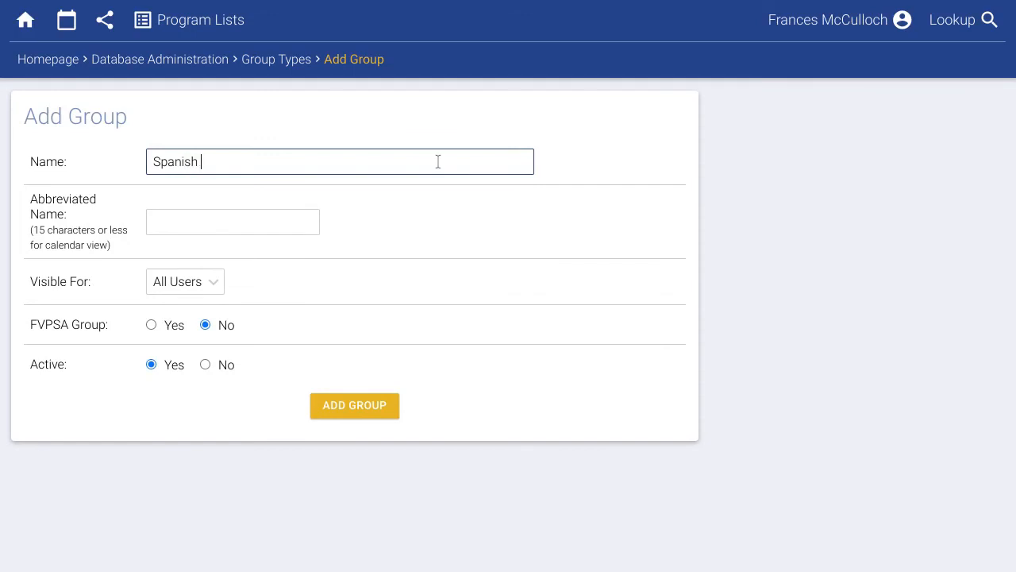
pyautogui.write('Group Counseli')
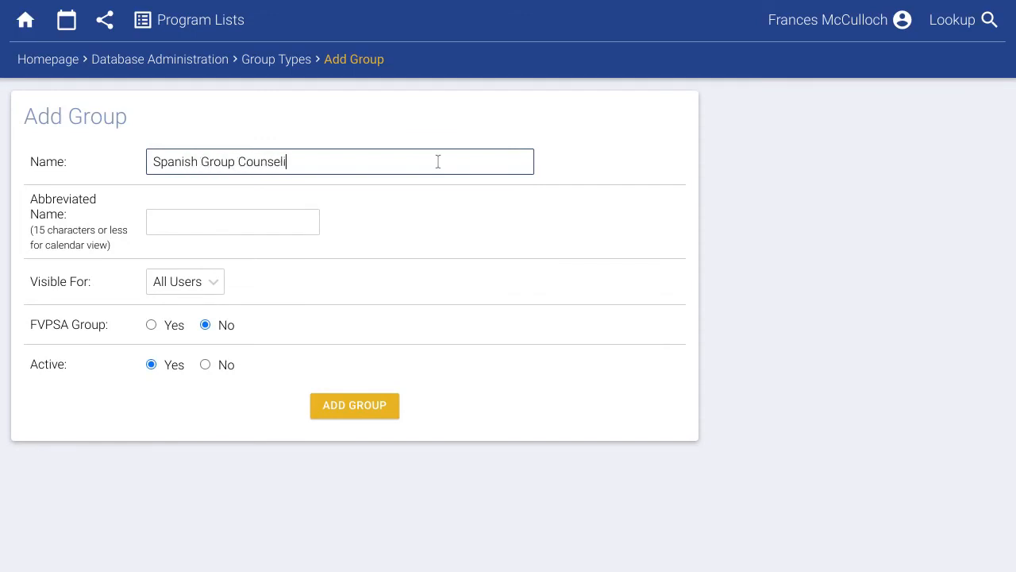
pyautogui.write('ng')
pyautogui.press('Tab')
pyautogui.write('Spanish ')
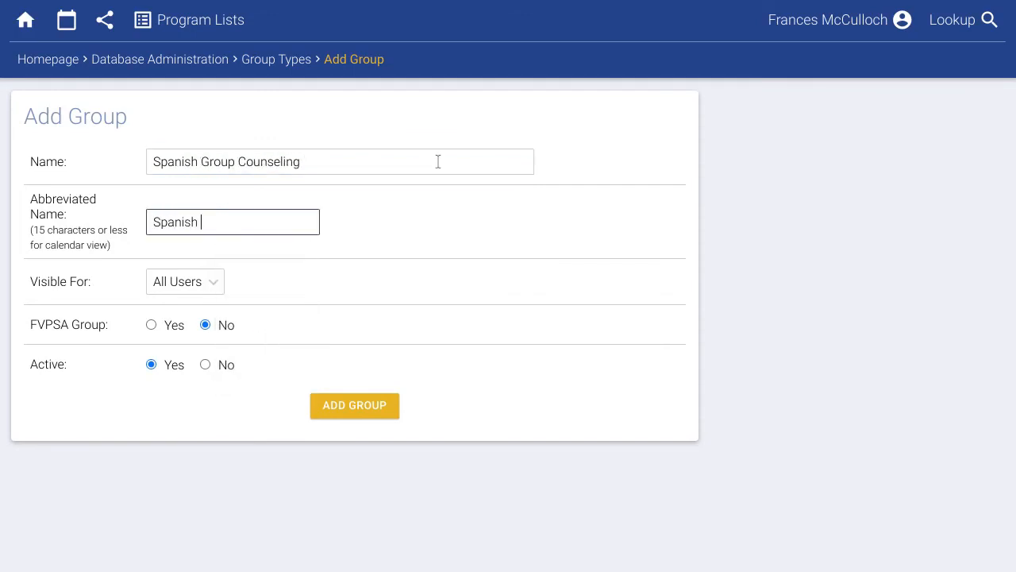
pyautogui.write('Group')
pyautogui.click(173, 327)
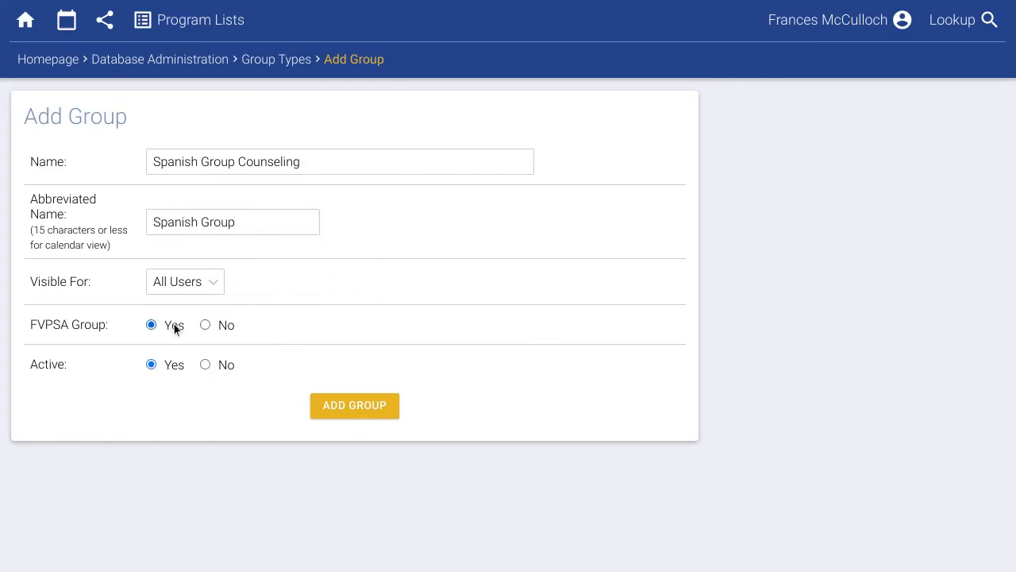
pyautogui.click(342, 407)
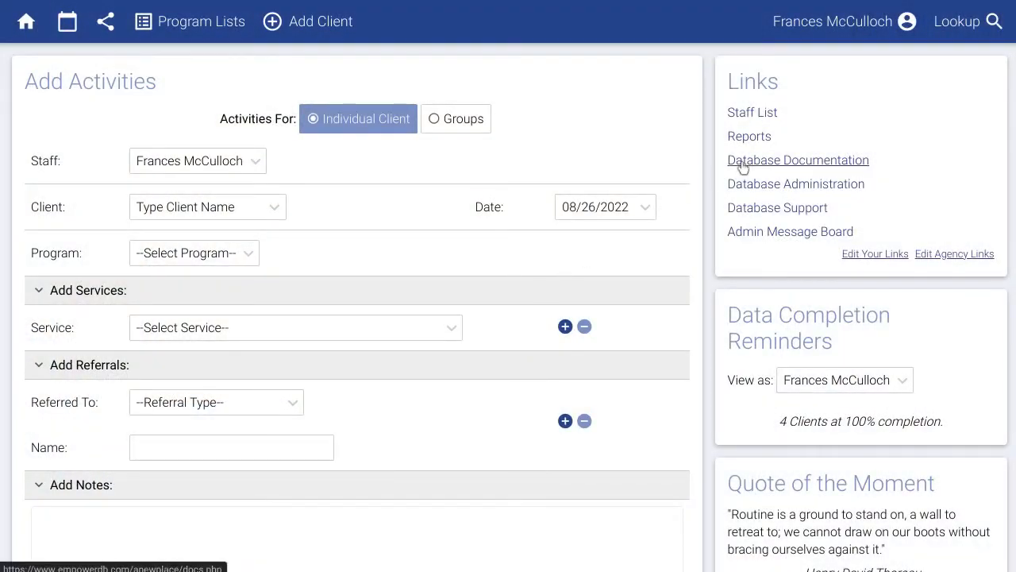
pyautogui.click(742, 162)
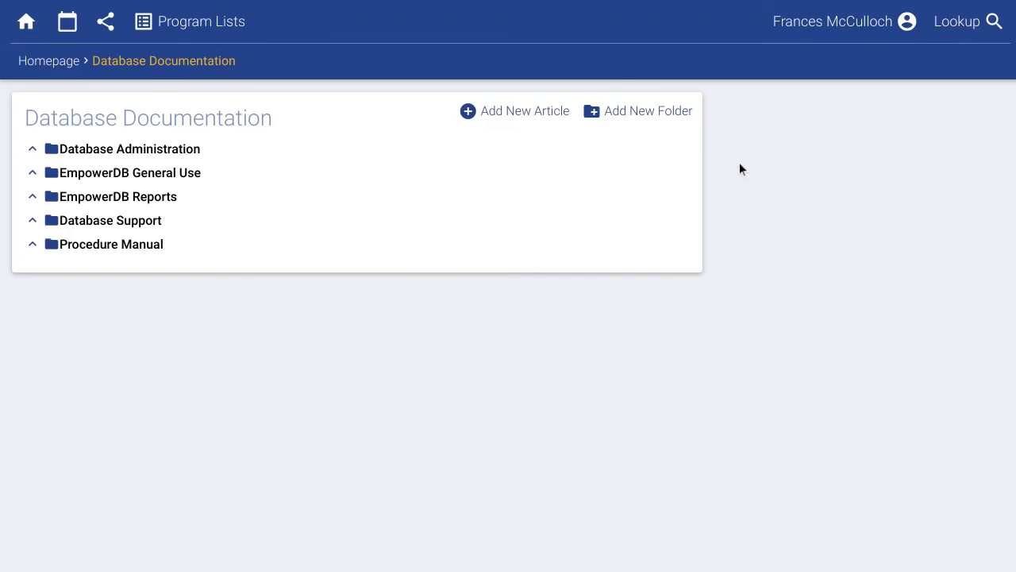
pyautogui.click(169, 173)
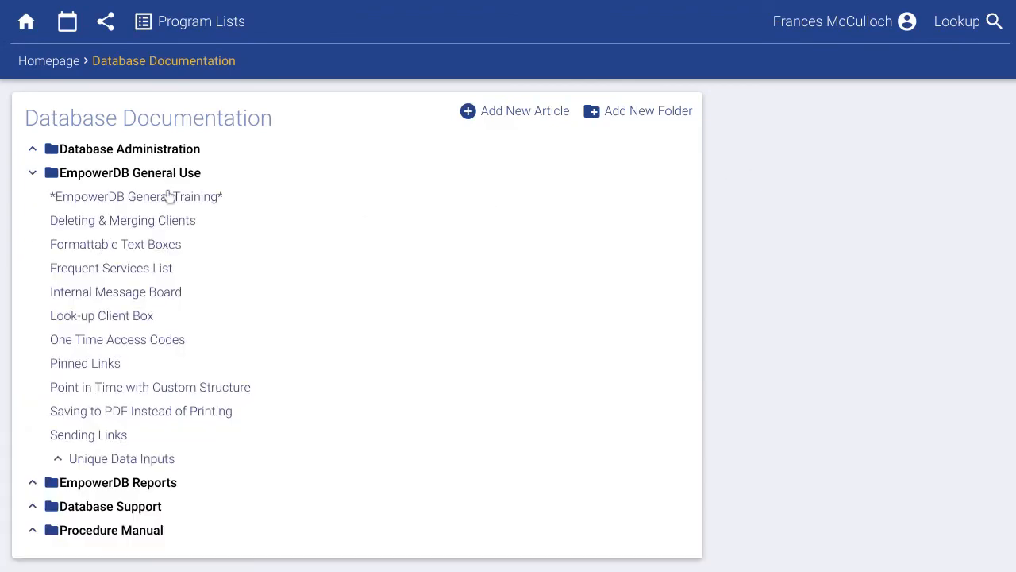
pyautogui.click(155, 226)
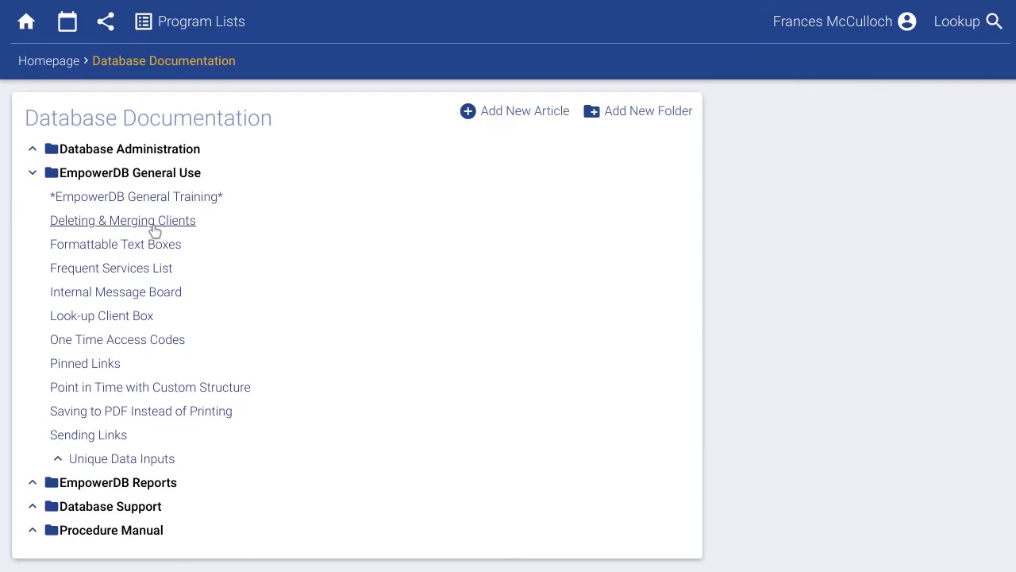